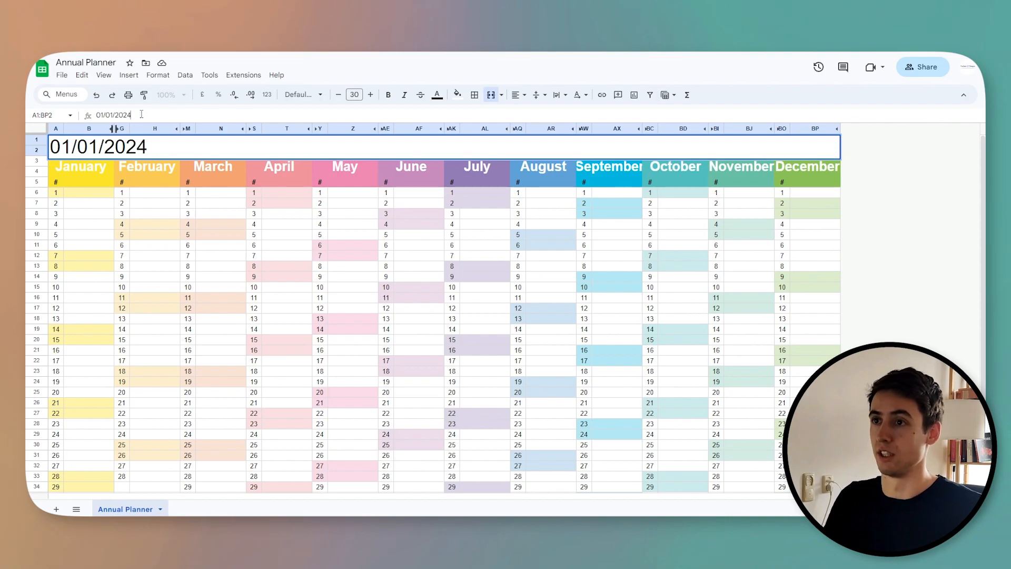
- Try 01/01/2024 as the annual planner's date, look over the calendar down to its last days, and undo the change
key("Return")
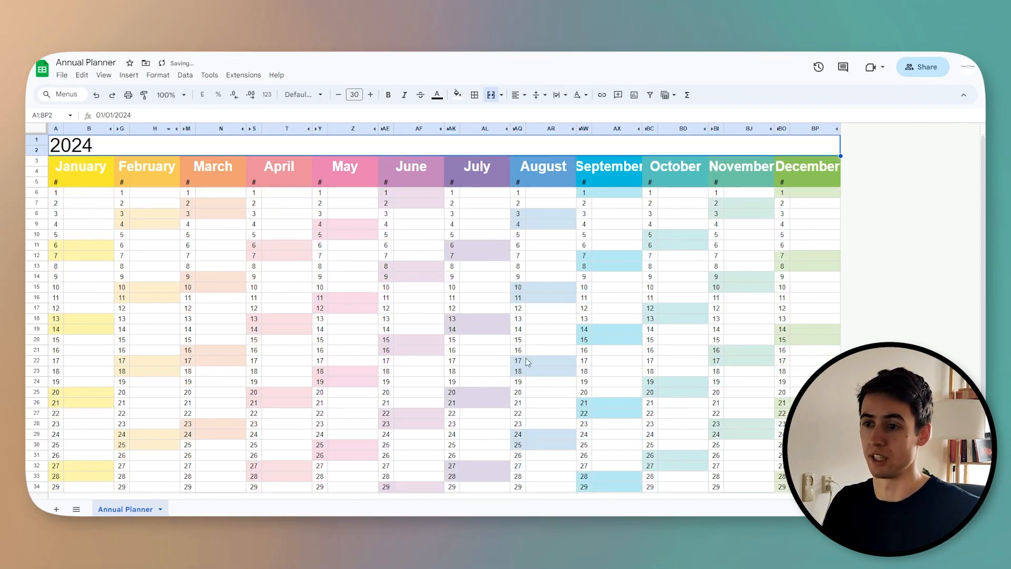
scroll(548, 330, "down", 1)
scroll(125, 475, "down", 2)
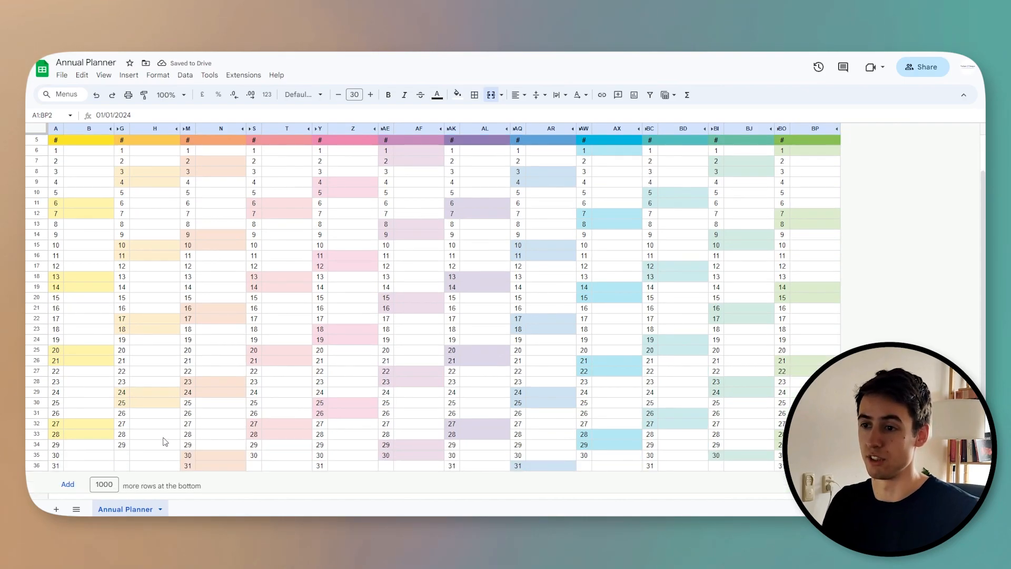
scroll(163, 439, "up", 3)
key("ctrl+z")
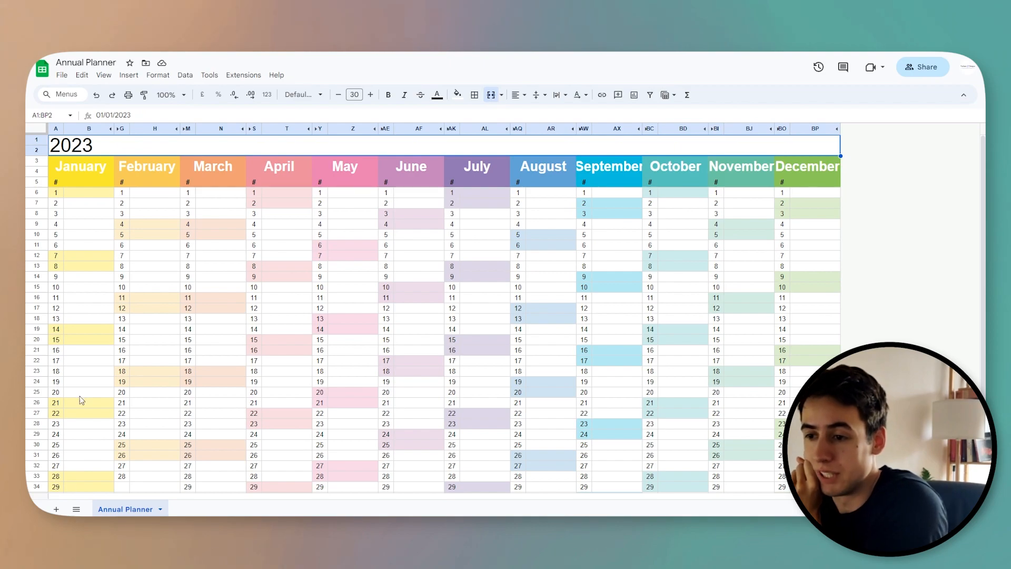
- Add a new sheet and enter the date 01/01/2023 in cell A1
left_click(56, 509)
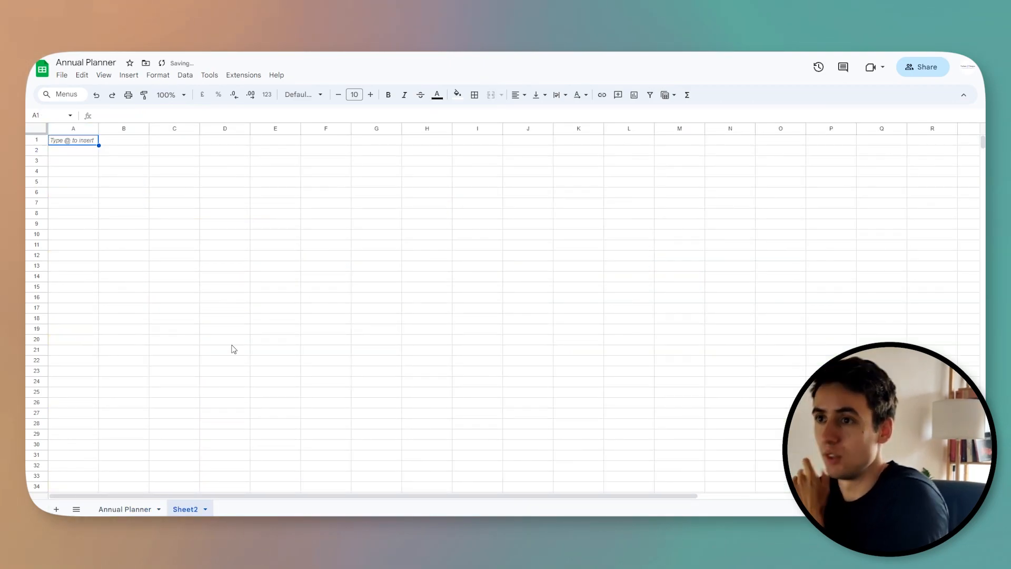
left_click(75, 144)
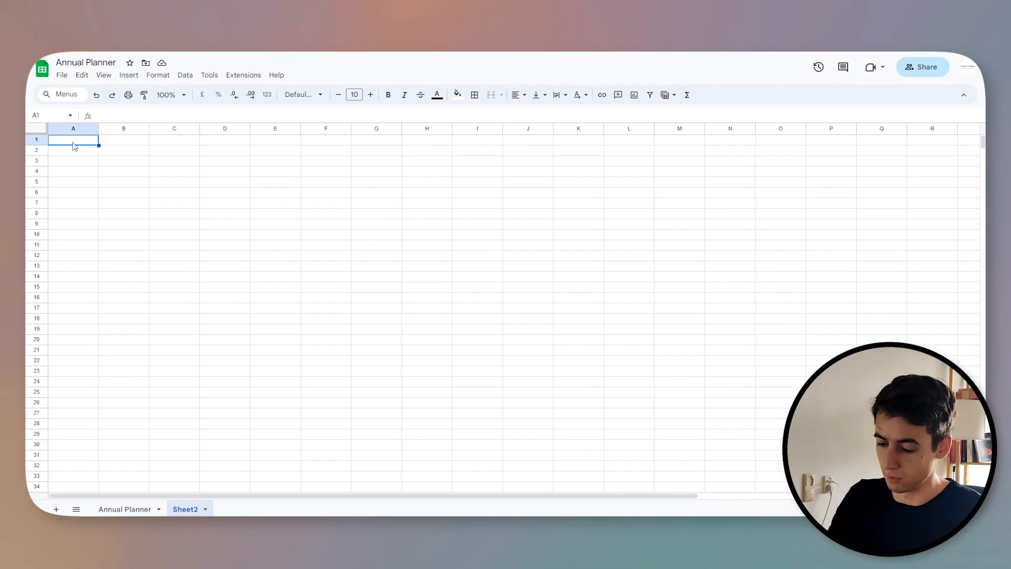
type("01/01/2023")
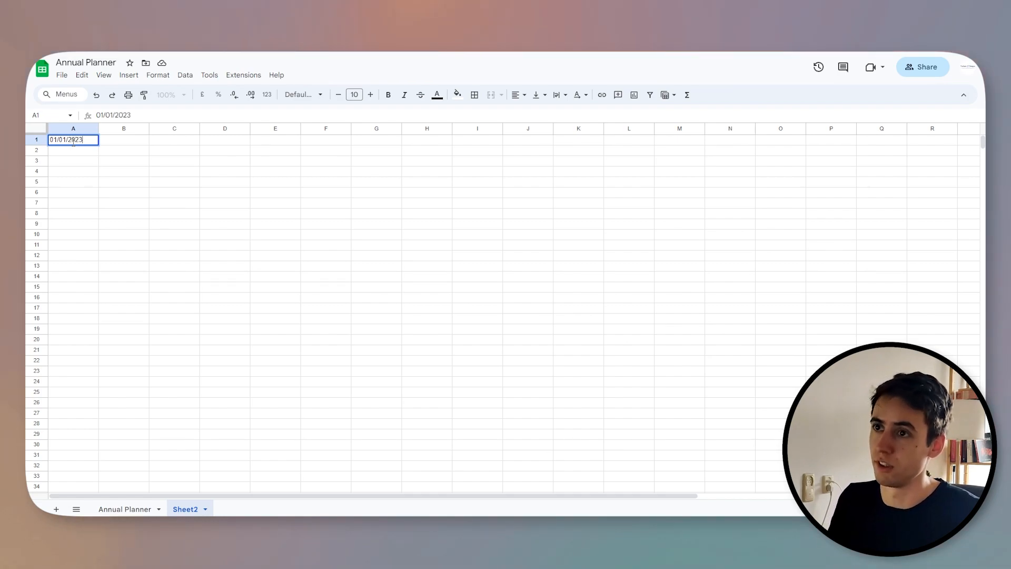
- Enter the formula =date(a1,1,1) in cell A3
left_click(73, 164)
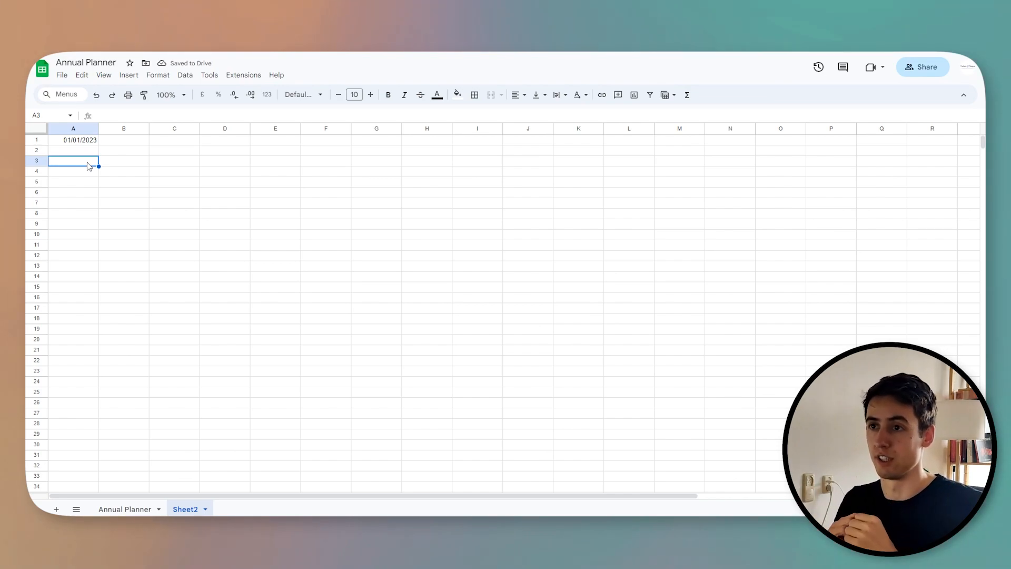
type("=date(")
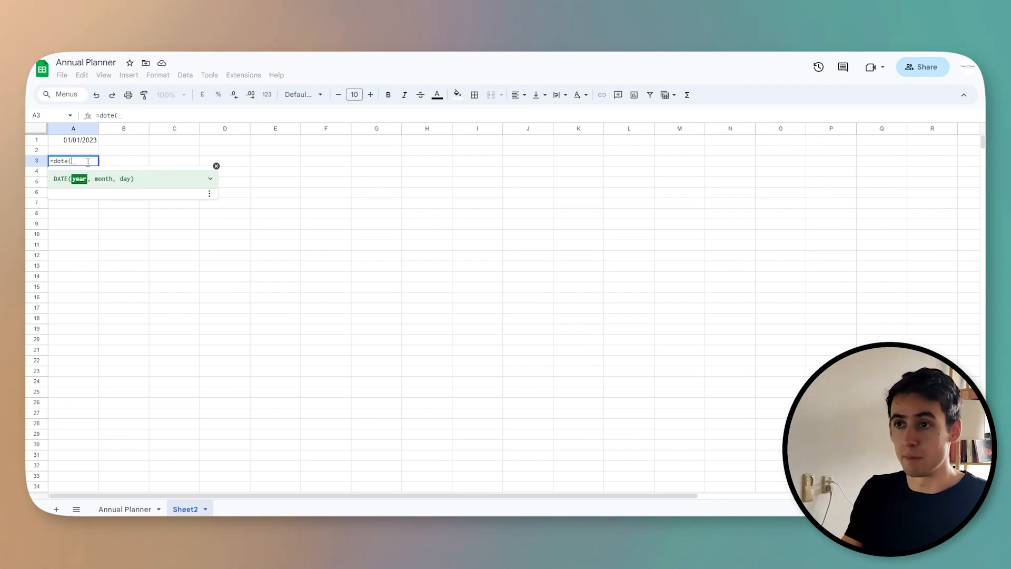
type("a1")
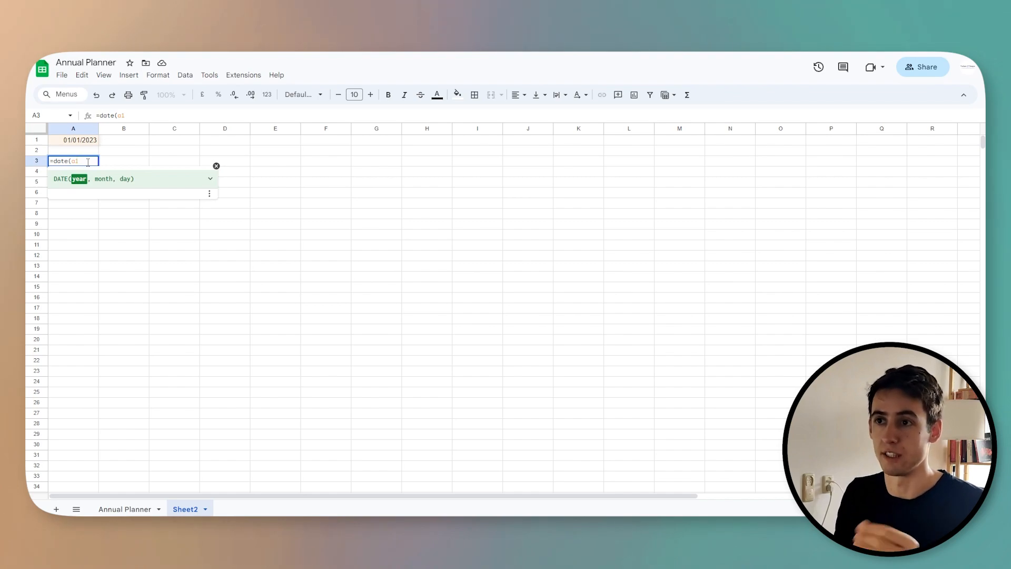
type(",")
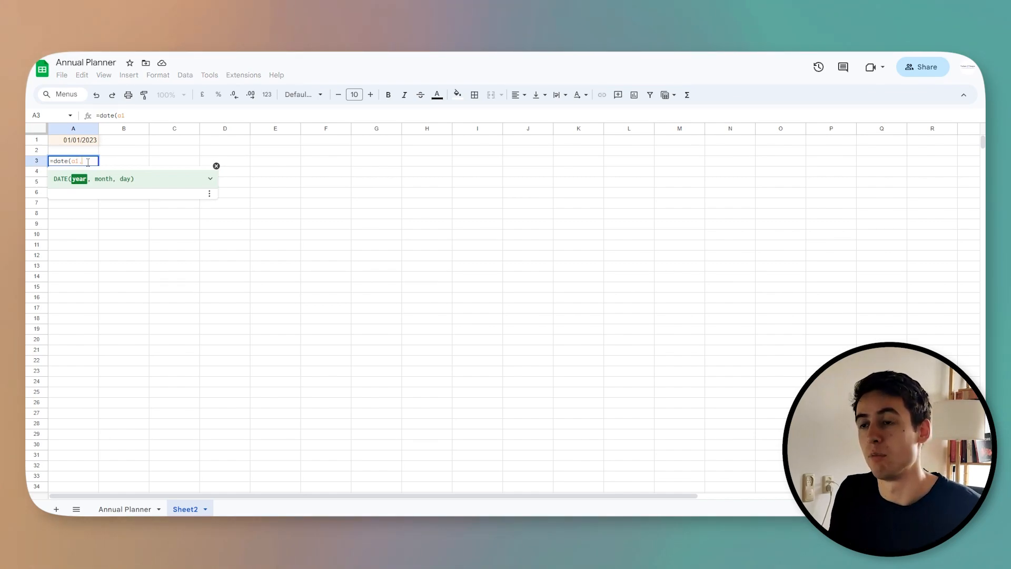
type("1,1")
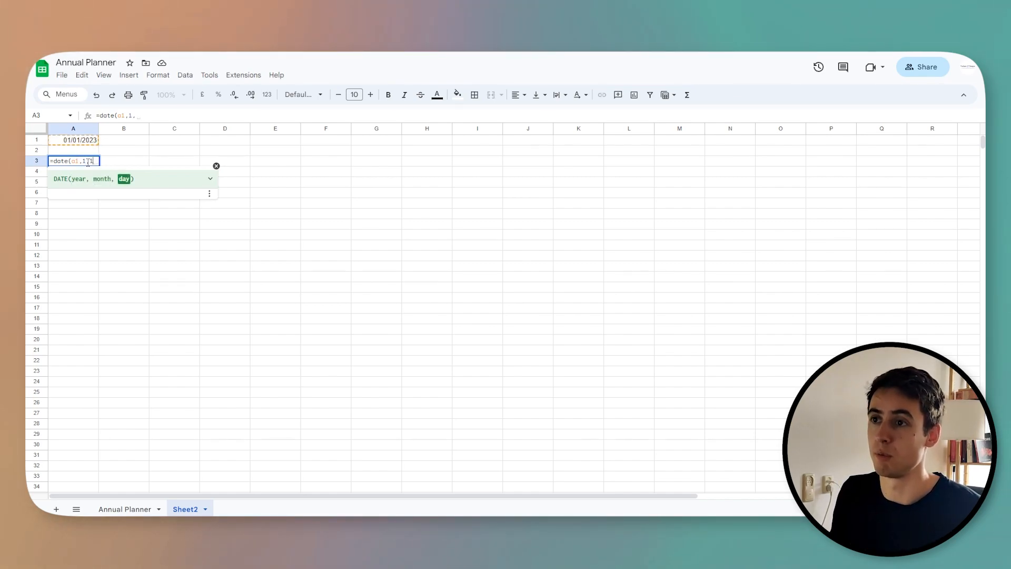
key("Return")
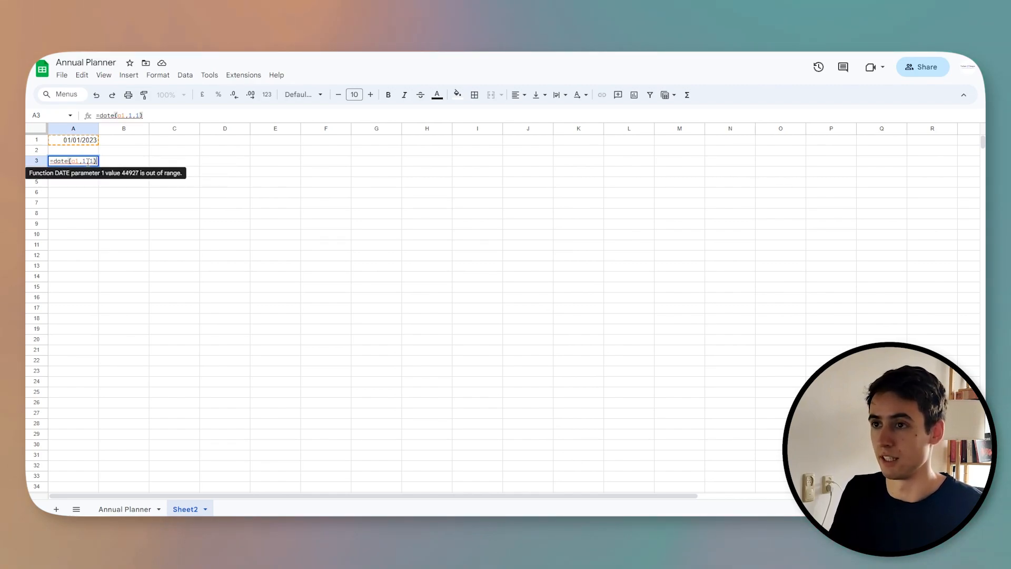
- Wrap the A1 reference in the A3 formula with YEAR so it reads =date(year(A1),1,1)
left_click(88, 163)
left_click(118, 115)
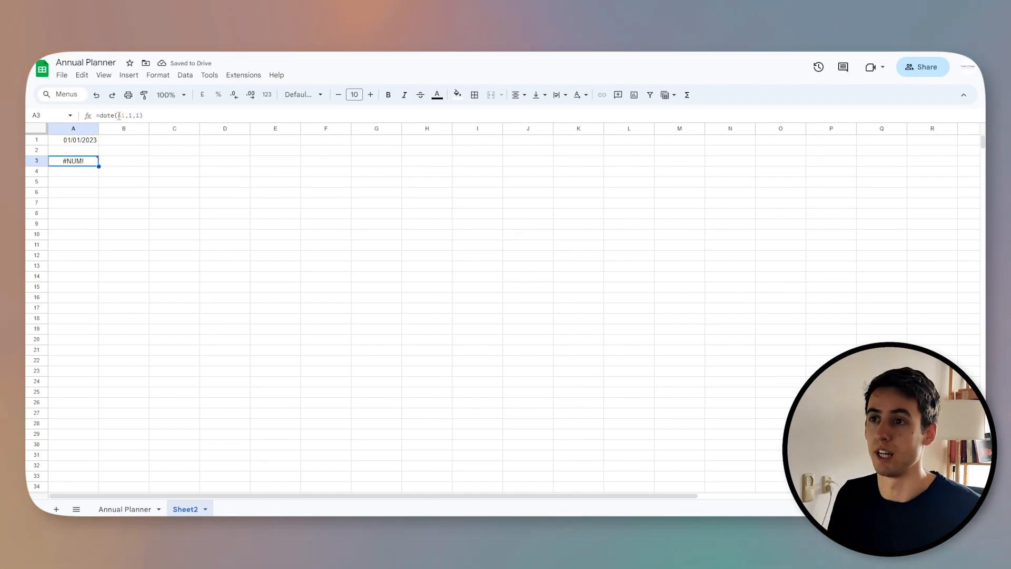
type("year(A1")
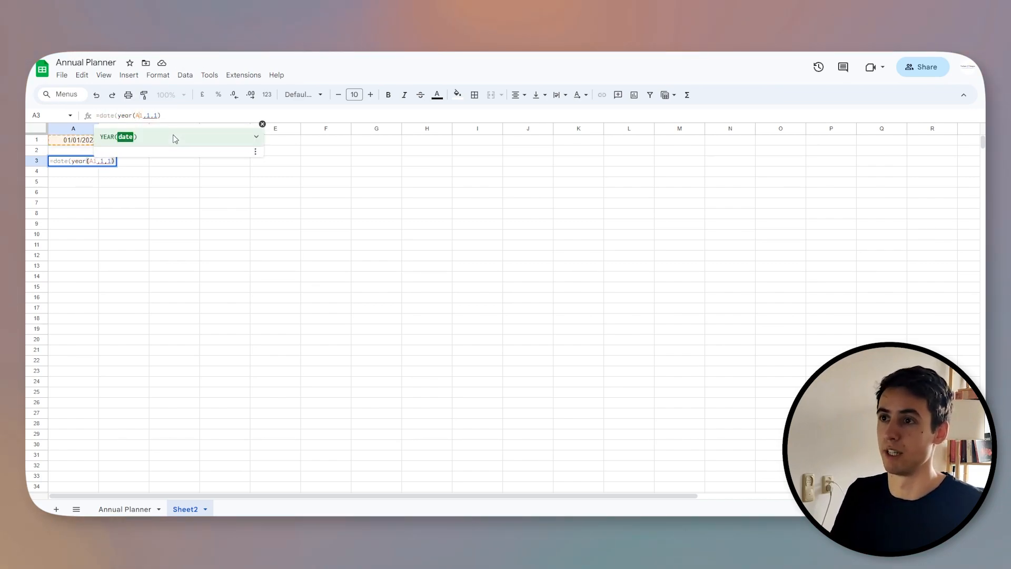
type(")")
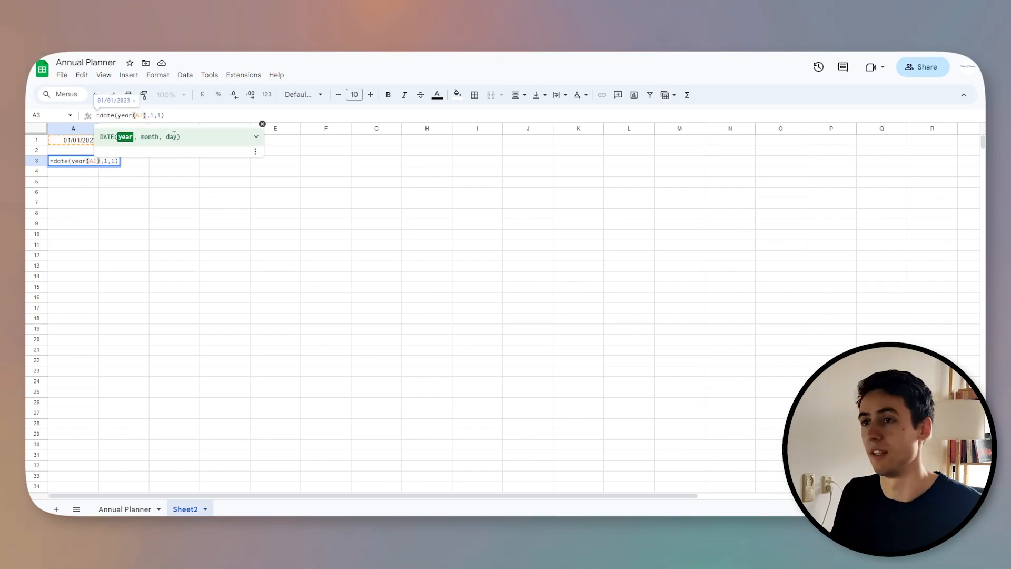
key("Return")
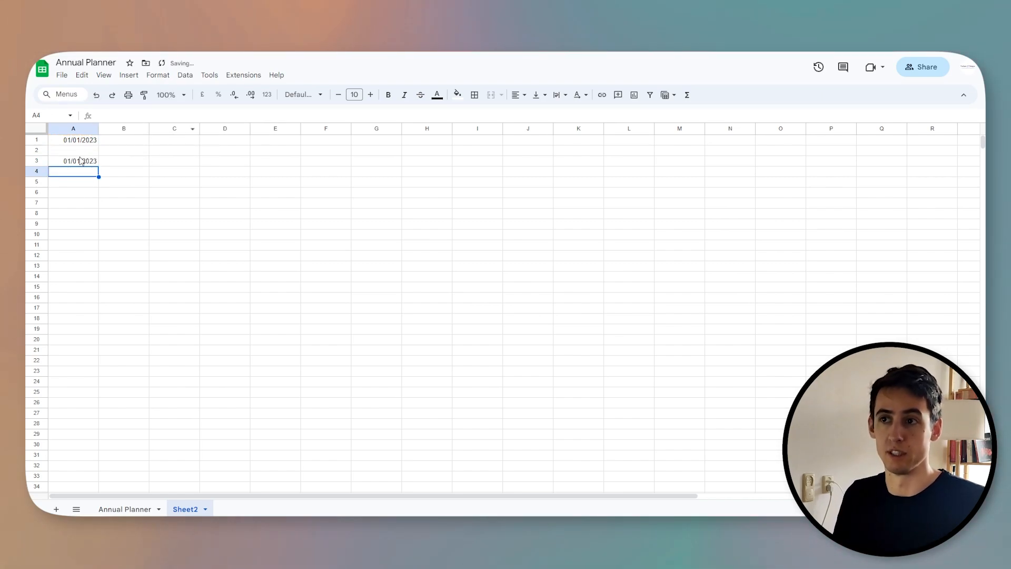
left_click(85, 162)
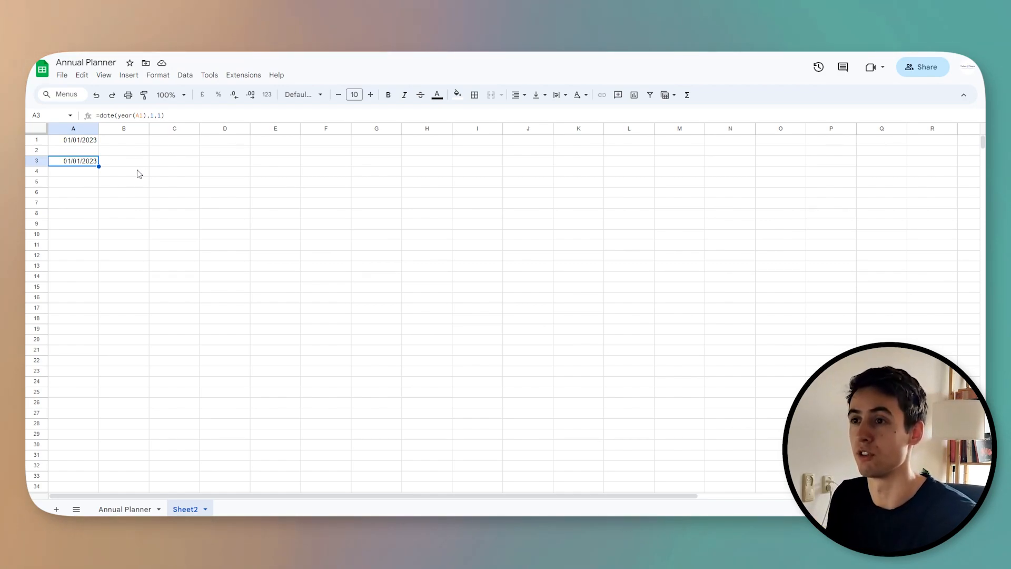
left_click(128, 161)
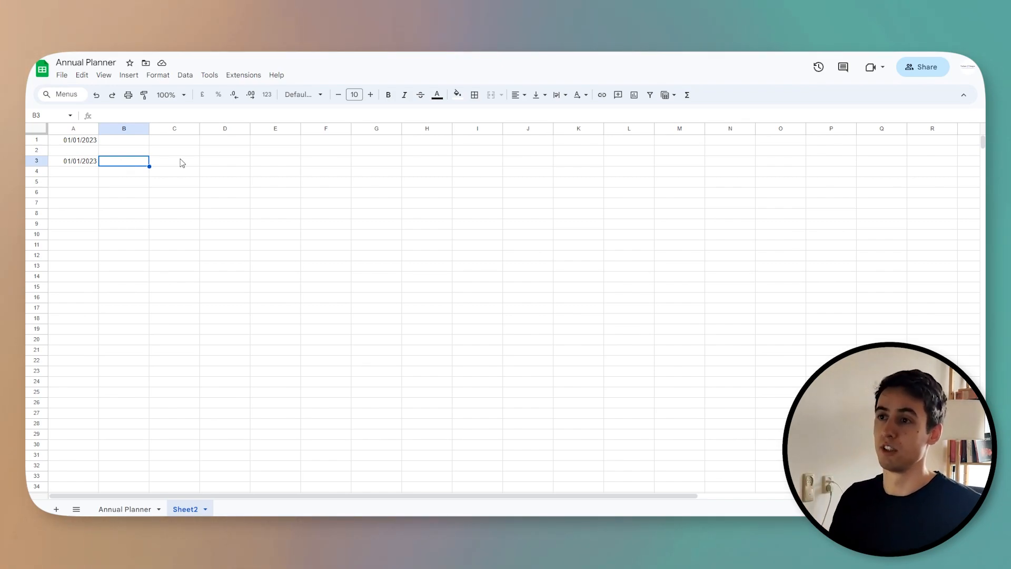
left_click(83, 167)
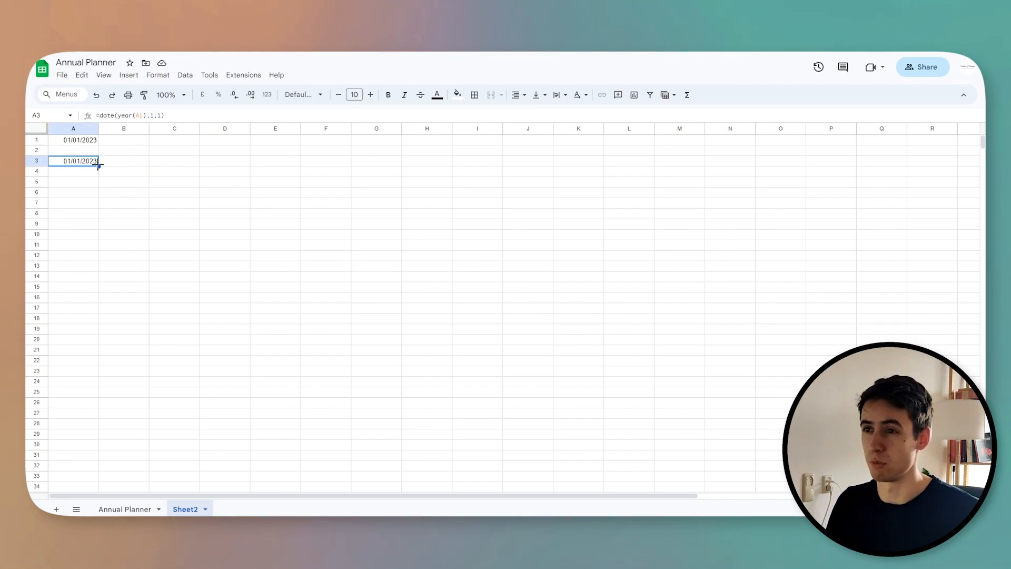
left_click(79, 174)
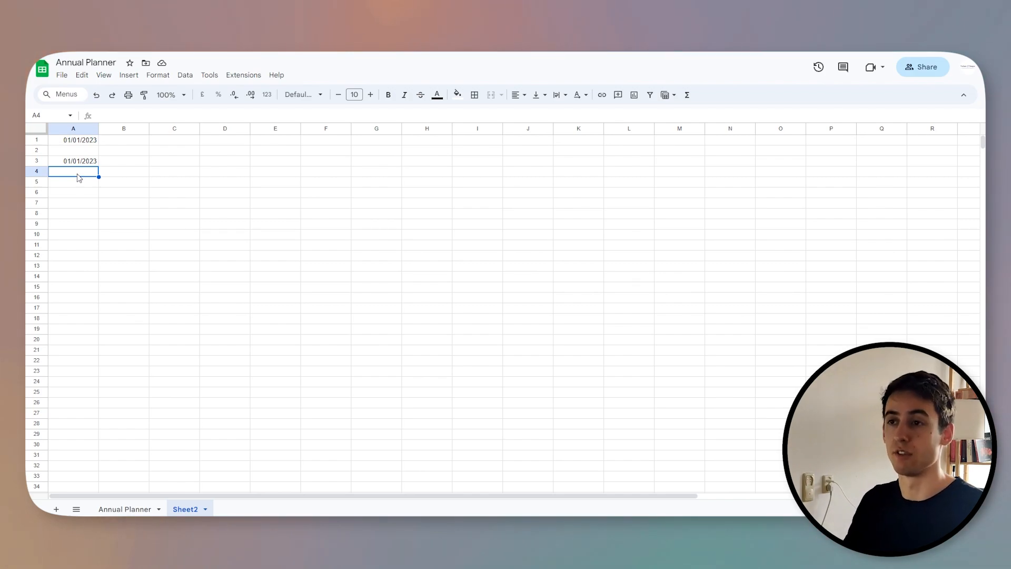
left_click(143, 161)
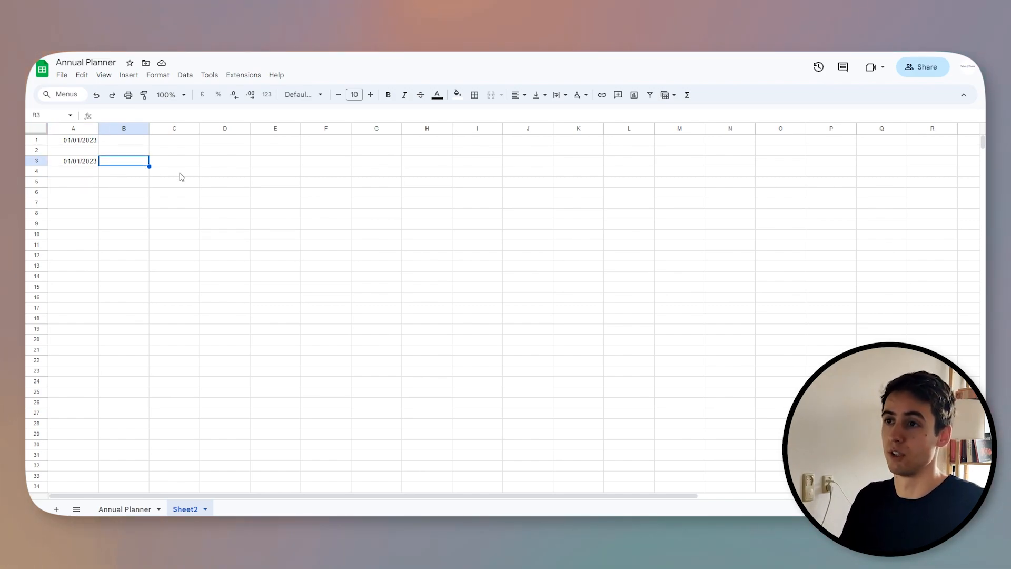
left_click(315, 166, "shift")
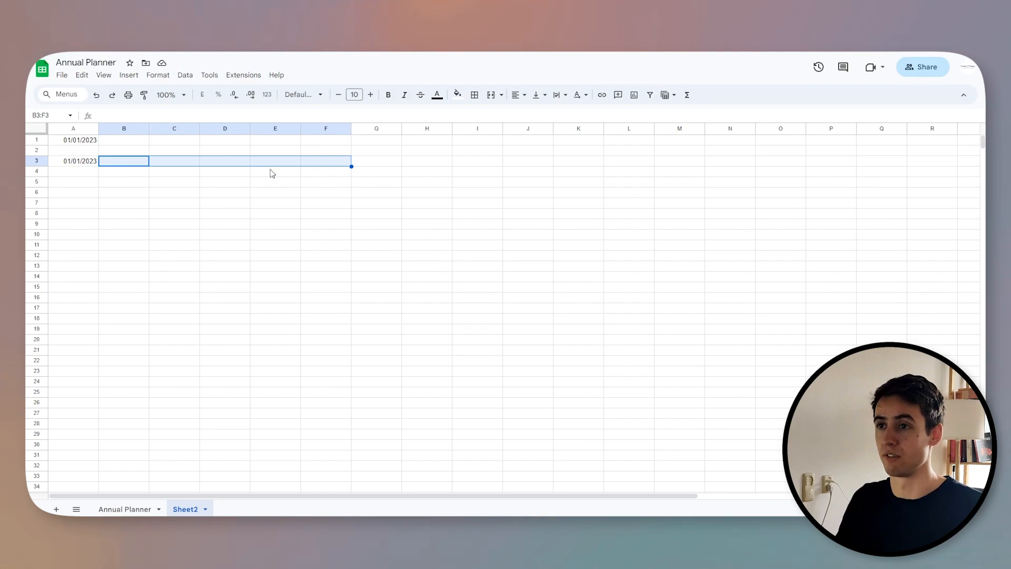
left_click(81, 166)
left_click(323, 164)
- Try copying the A3 formula to G3, inspect its cell reference, and clear G3
left_click(72, 163)
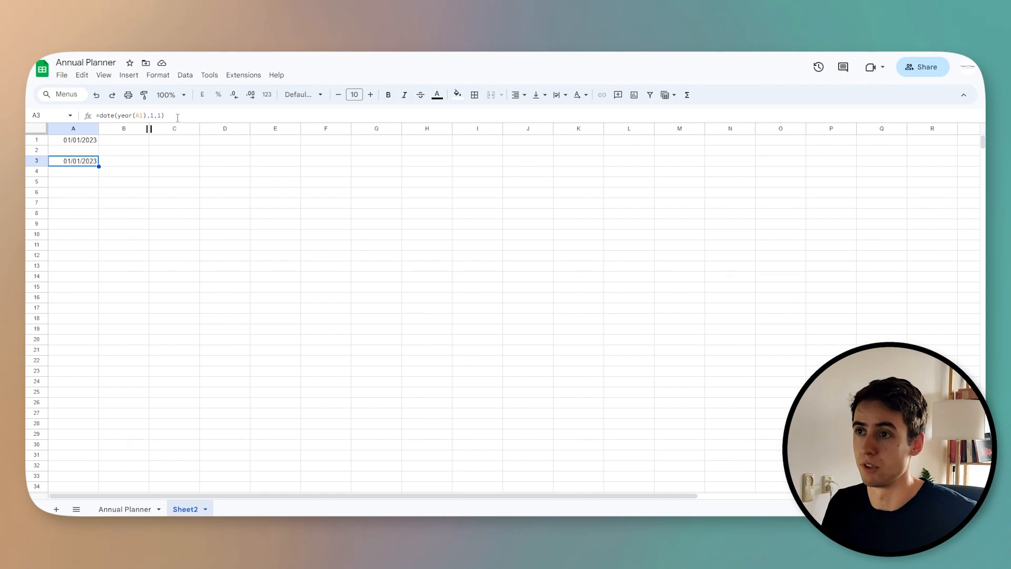
left_click_drag(176, 116, 95, 117)
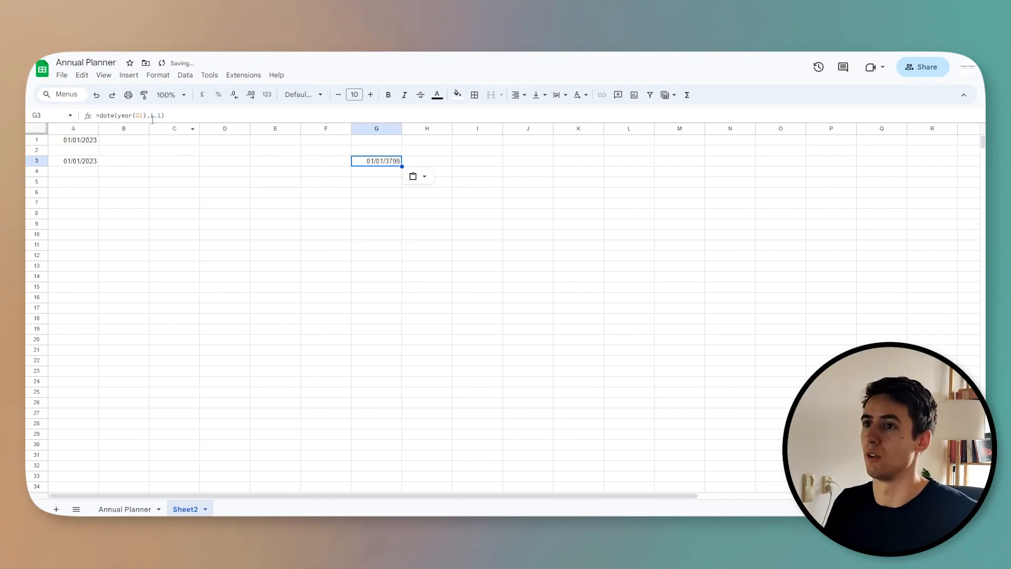
left_click(144, 114)
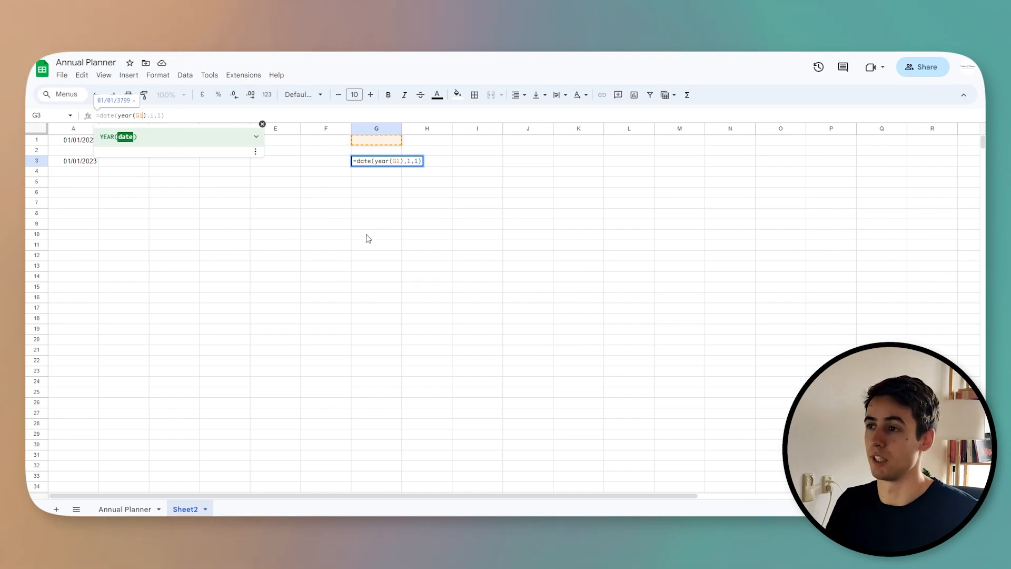
left_click(371, 243)
left_click(370, 164)
key("Delete")
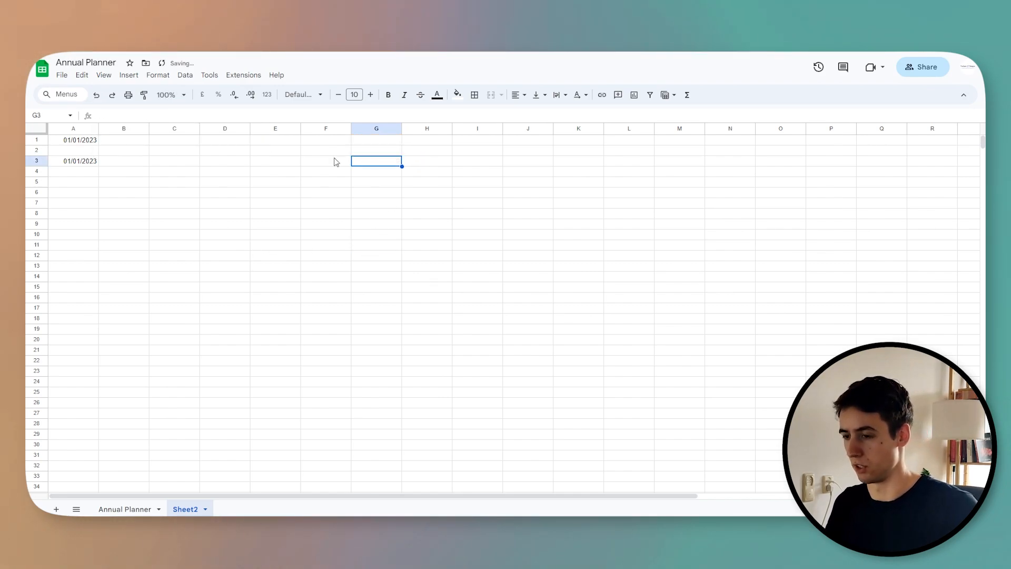
- Make the A1 reference in the A3 formula absolute, so it reads =date(year($A$1),1,1)
left_click(79, 161)
left_click(140, 114)
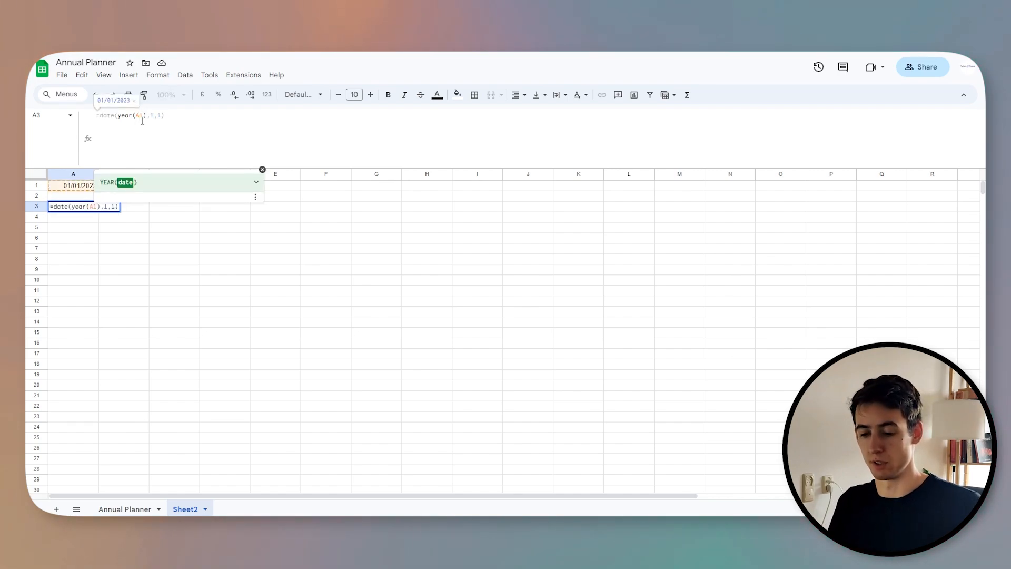
key("F4")
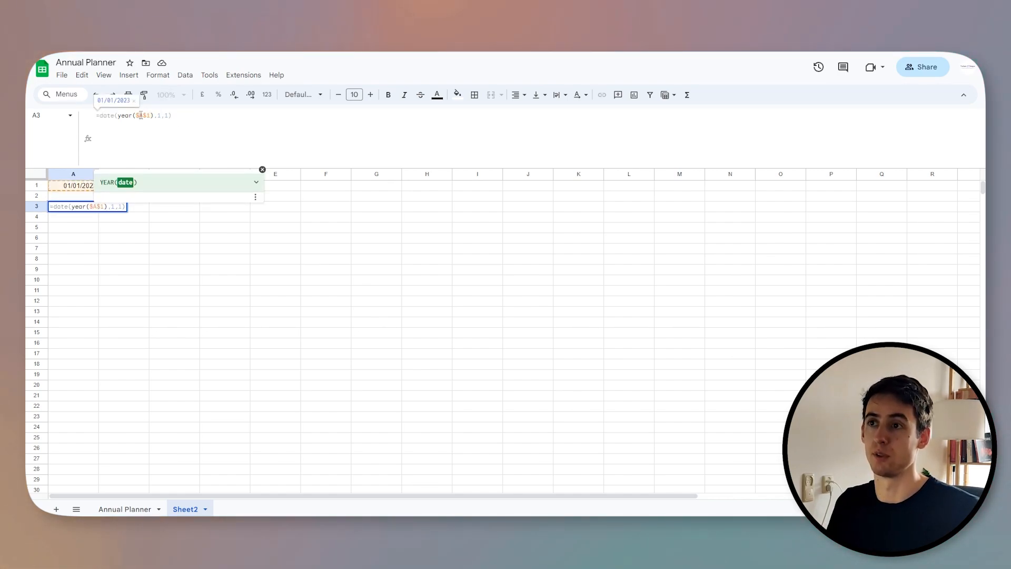
left_click(170, 115)
key("Return")
- Copy the A3 formula to G3 and set its month argument to 2
left_click(77, 210)
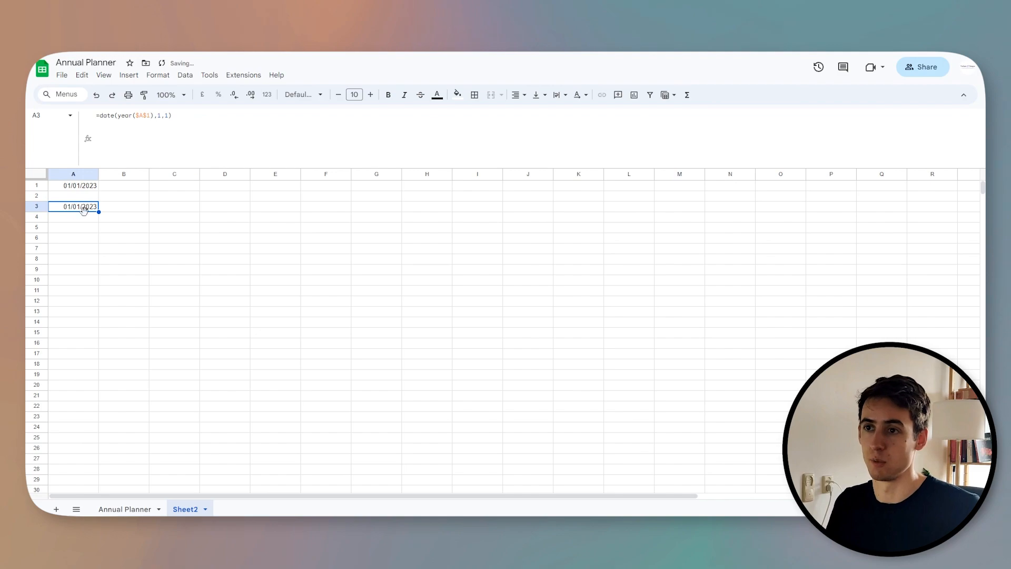
key("ctrl+c")
left_click(319, 207)
key("ctrl+v")
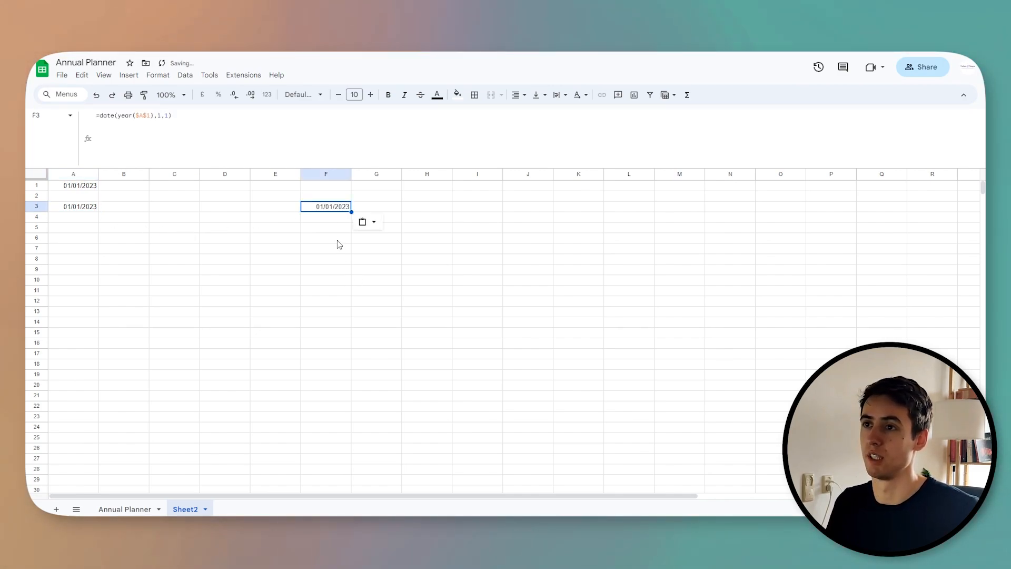
left_click(382, 211)
key("ctrl+z")
left_click(381, 211)
key("ctrl+v")
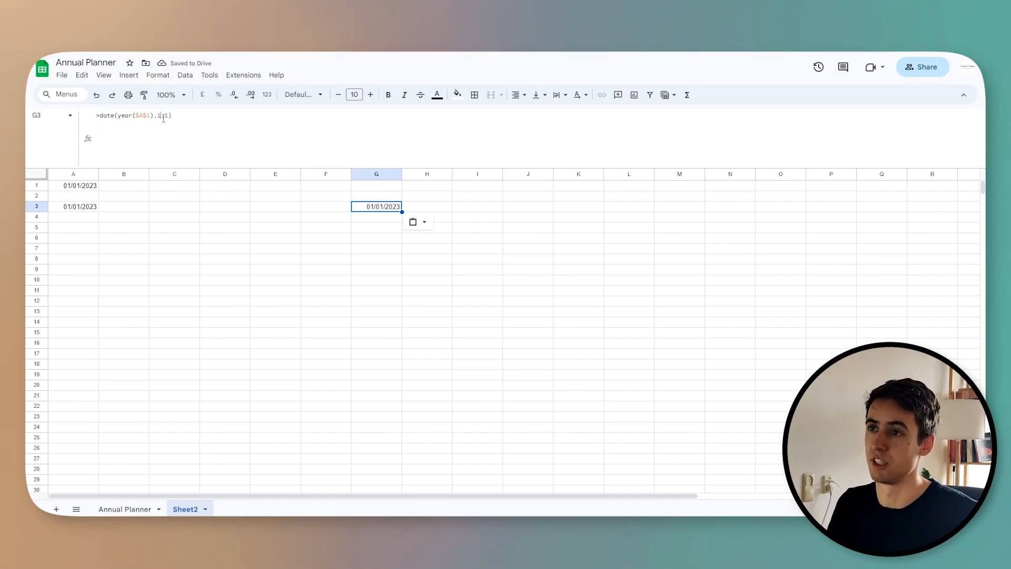
left_click(159, 117)
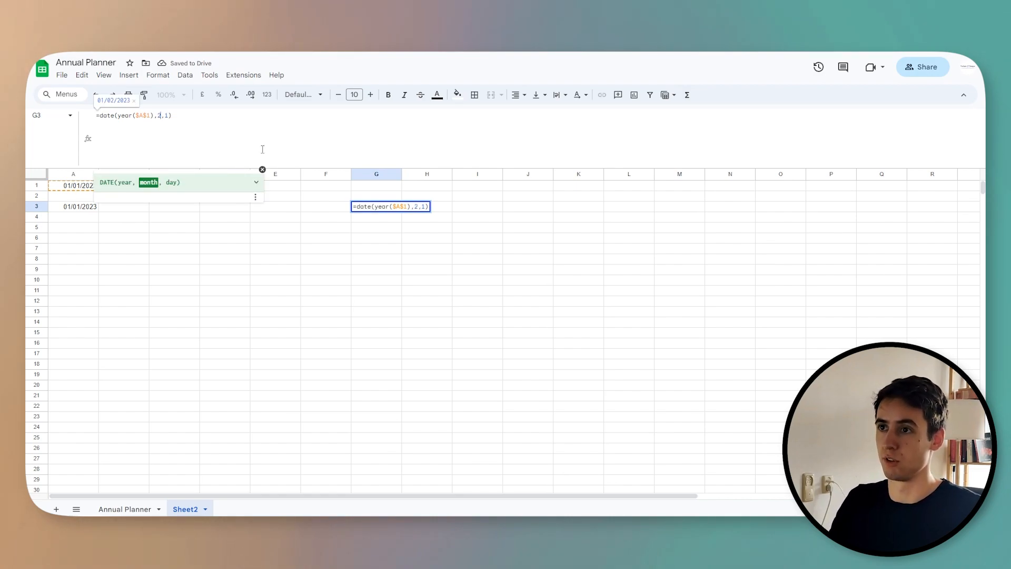
key("Return")
- Copy the G3 formula to M3 and set its month argument to 3
left_click(393, 208)
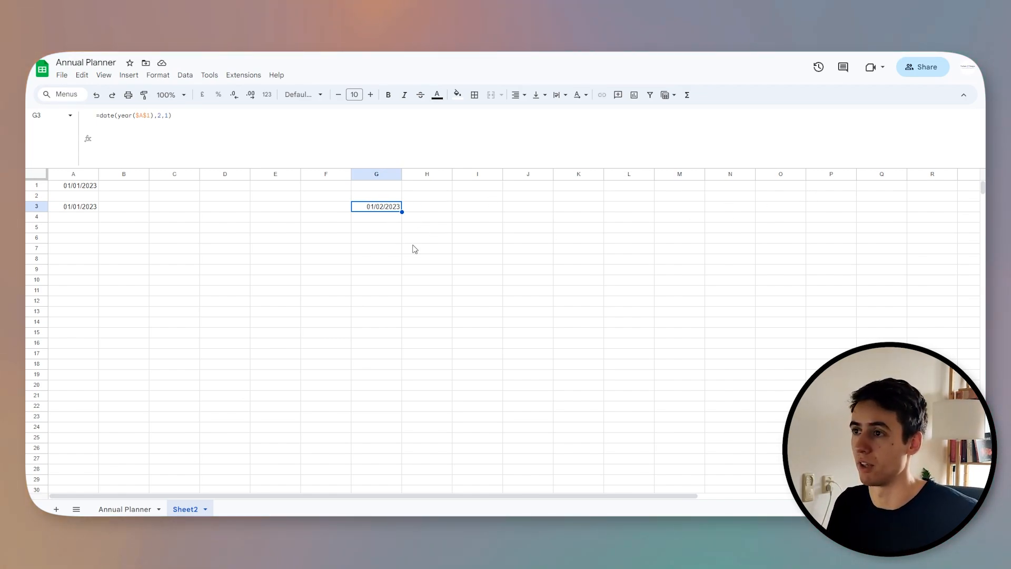
key("ctrl+c")
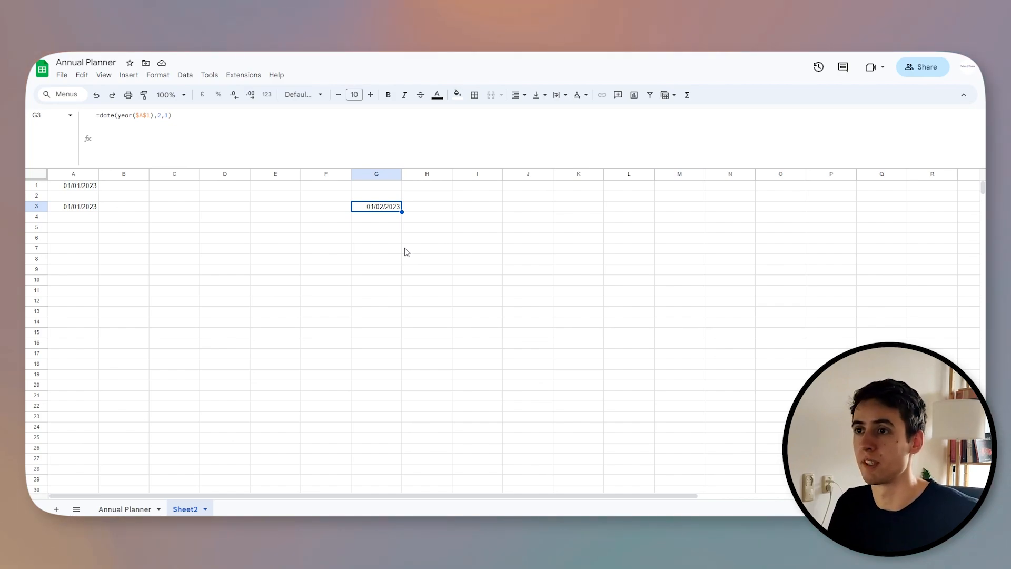
left_click(681, 206)
key("ctrl+v")
double_click(160, 116)
type("3")
key("Return")
left_click(363, 354)
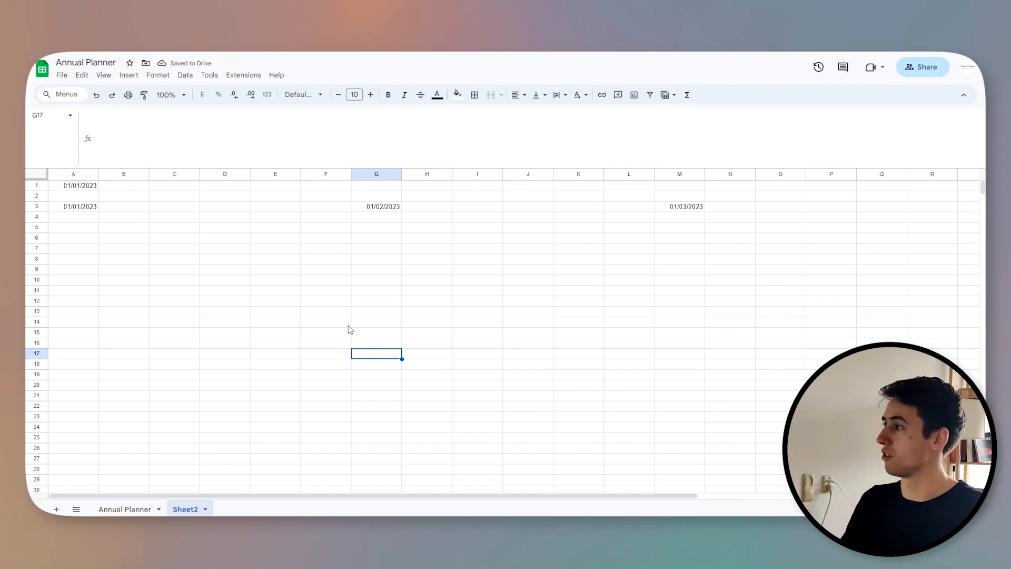
- Enter =A3 in cell A5 so the January day list begins at the month start date
left_click(74, 217)
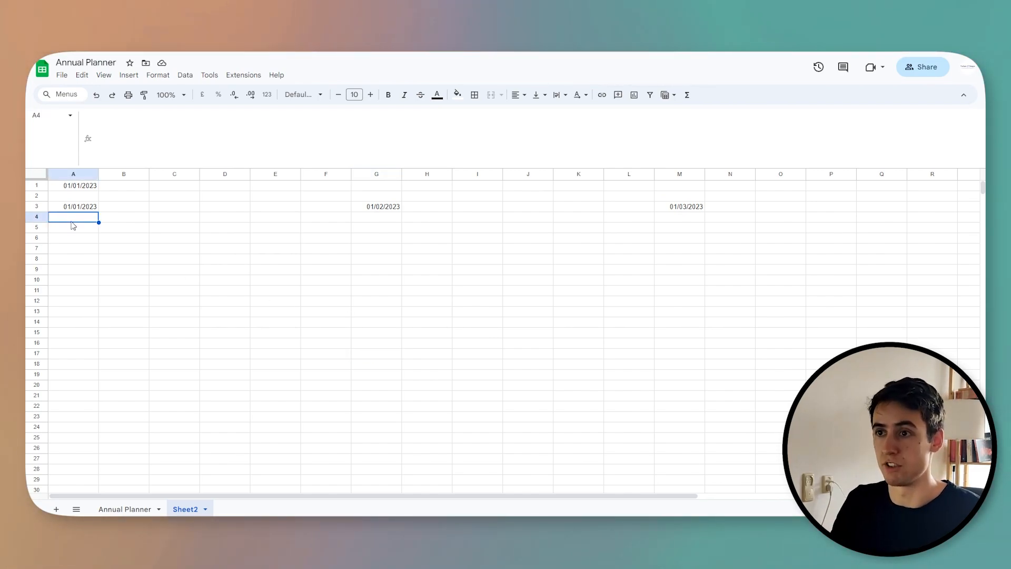
left_click(73, 226)
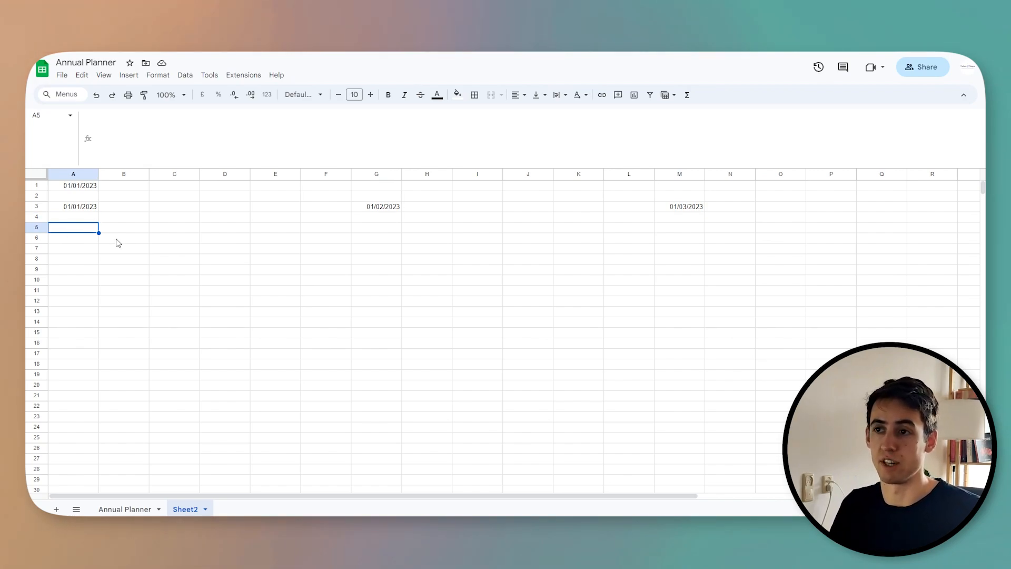
left_click(78, 208)
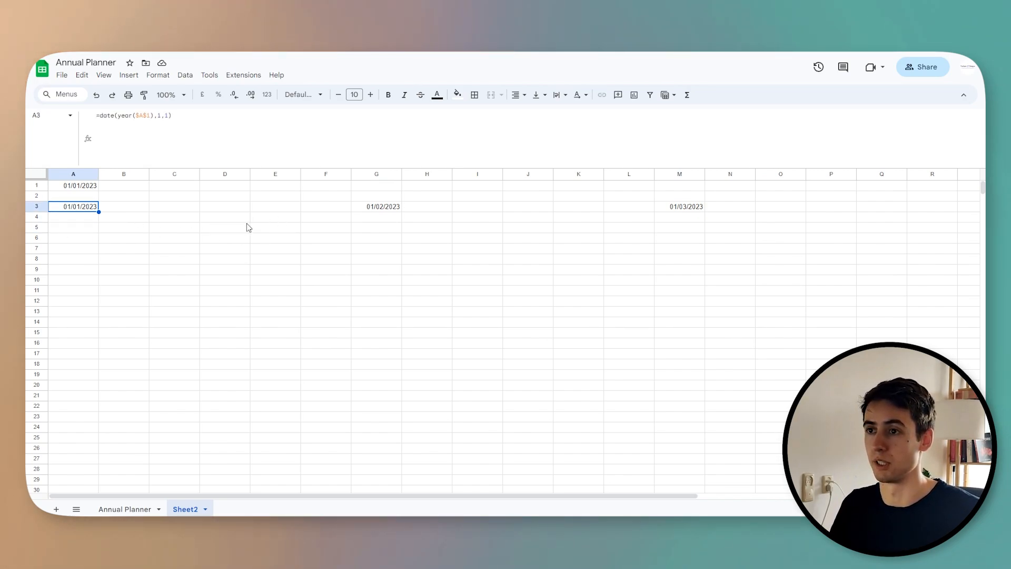
left_click(278, 221, "shift")
left_click(81, 228)
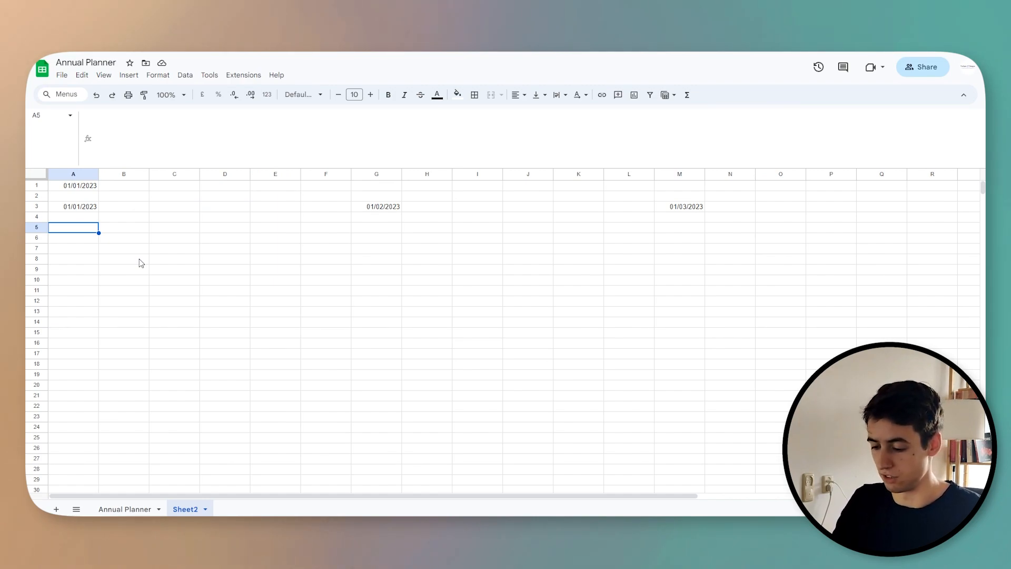
type("=")
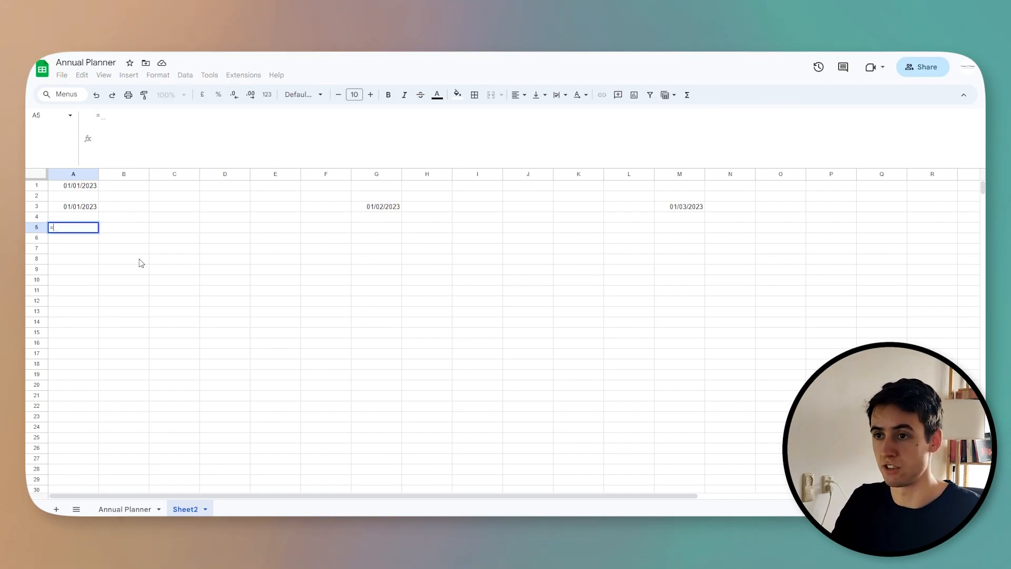
type("a3")
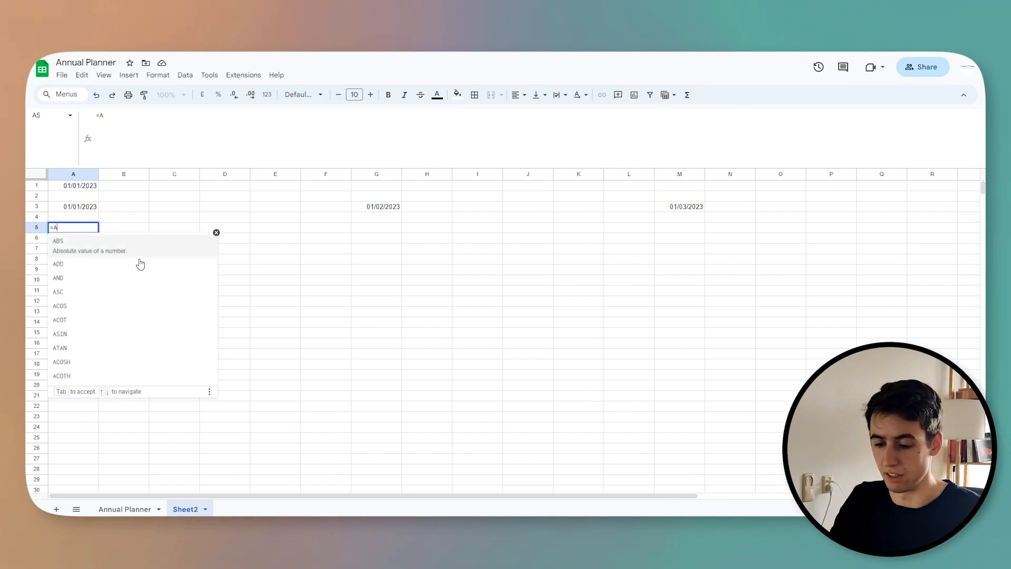
key("Return")
- Enter =A5+1 in A6 and fill the formula down to A35 to list the January dates
type("=A5+1")
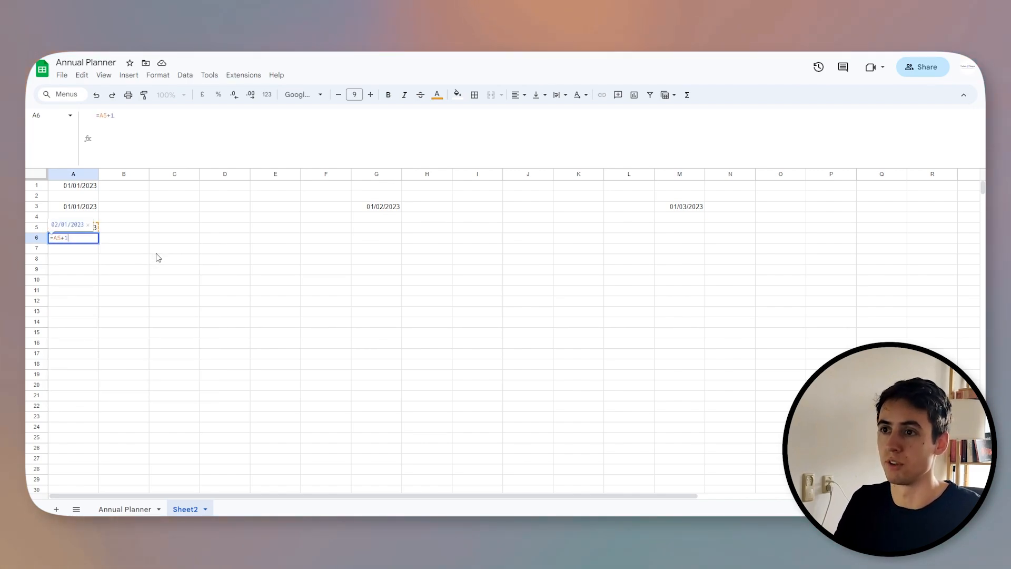
key("Return")
left_click(79, 240)
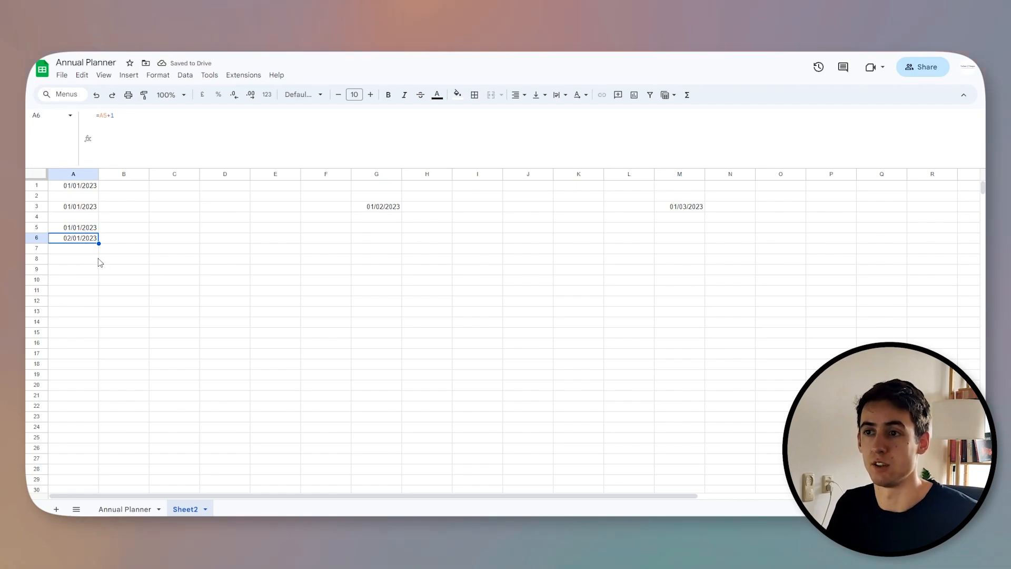
left_click_drag(99, 243, 107, 339)
scroll(135, 324, "down", 1)
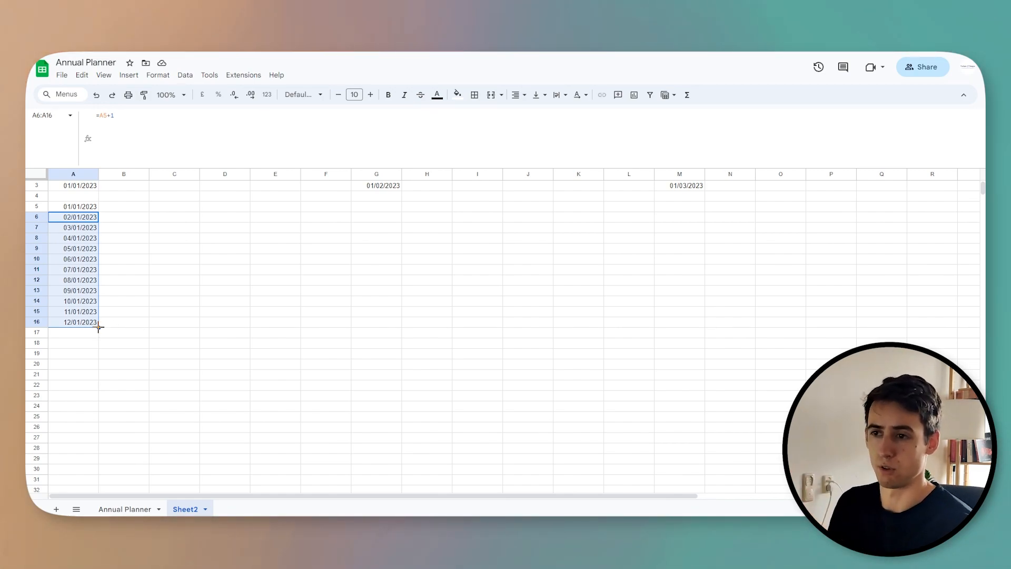
left_click_drag(98, 328, 100, 480)
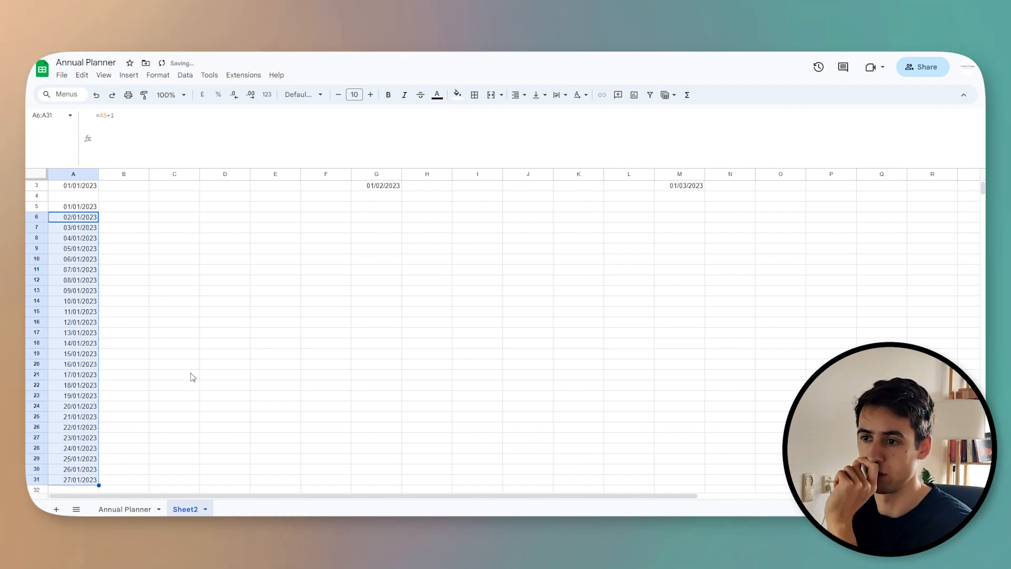
scroll(192, 379, "down", 2)
mouse_move(99, 432)
left_mouse_down()
mouse_move(98, 458)
mouse_move(135, 448)
mouse_move(99, 442)
mouse_move(99, 452)
left_mouse_up()
scroll(98, 458, "down", 1)
left_click(160, 451)
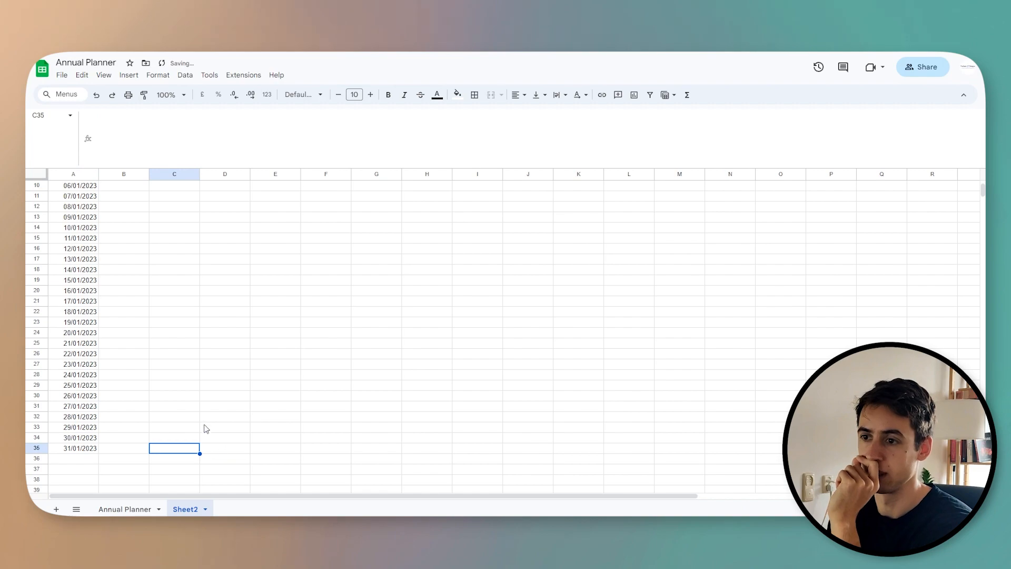
scroll(190, 424, "up", 3)
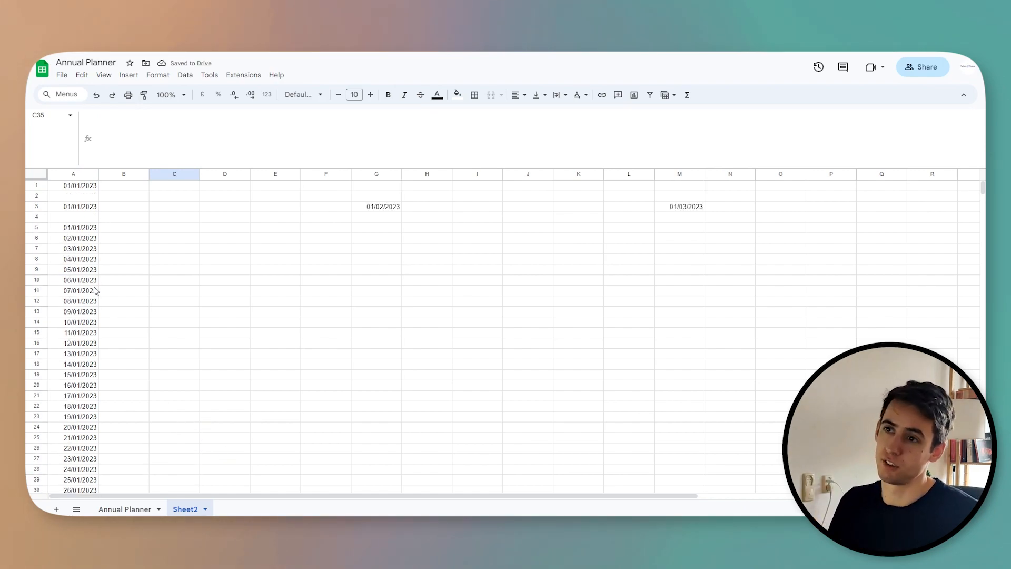
- Copy the date formulas in A5:A35 to the February and March columns, starting at G5 and M5
left_click(84, 228)
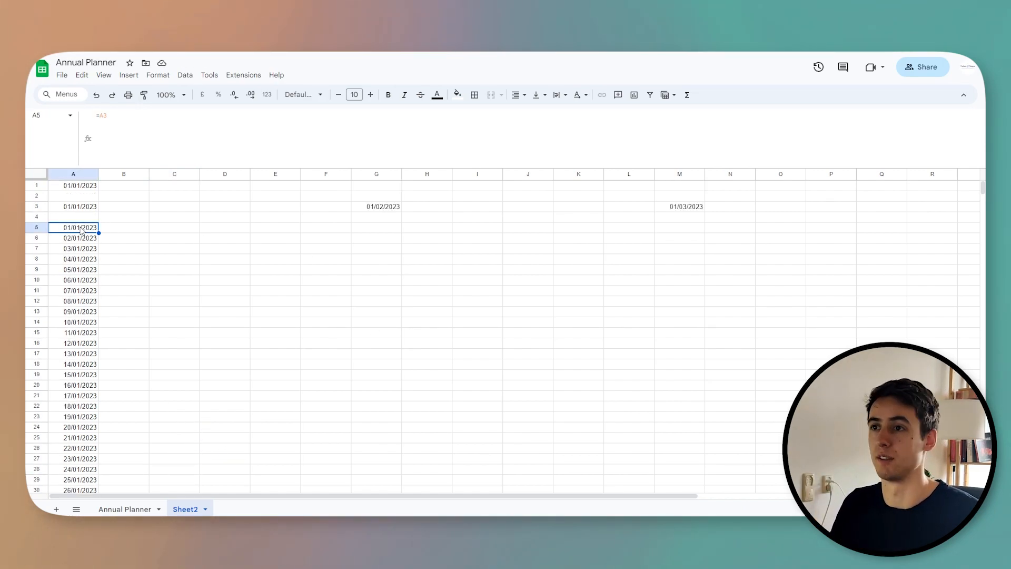
scroll(108, 309, "down", 3)
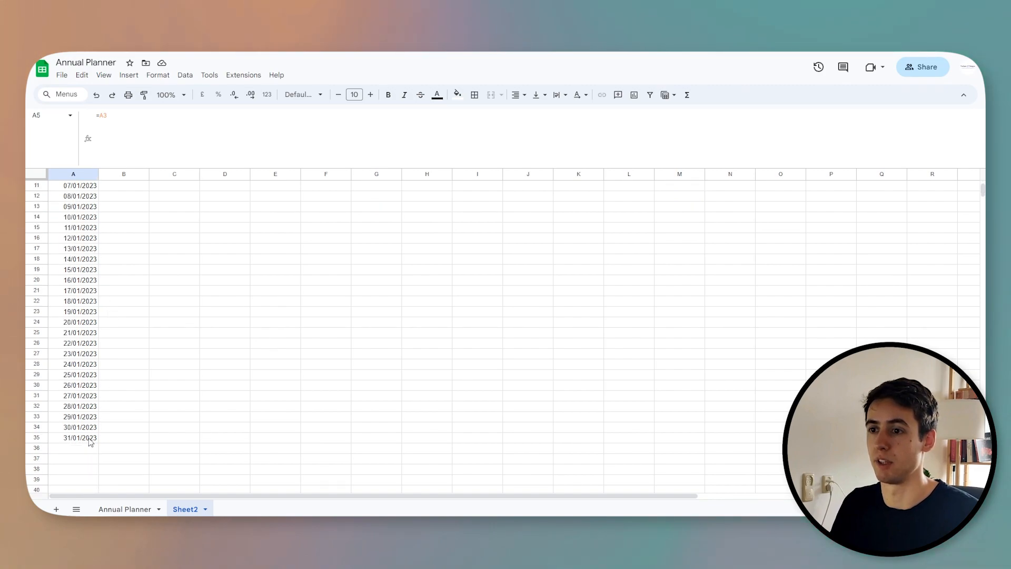
left_click(95, 439, "shift")
scroll(319, 387, "up", 3)
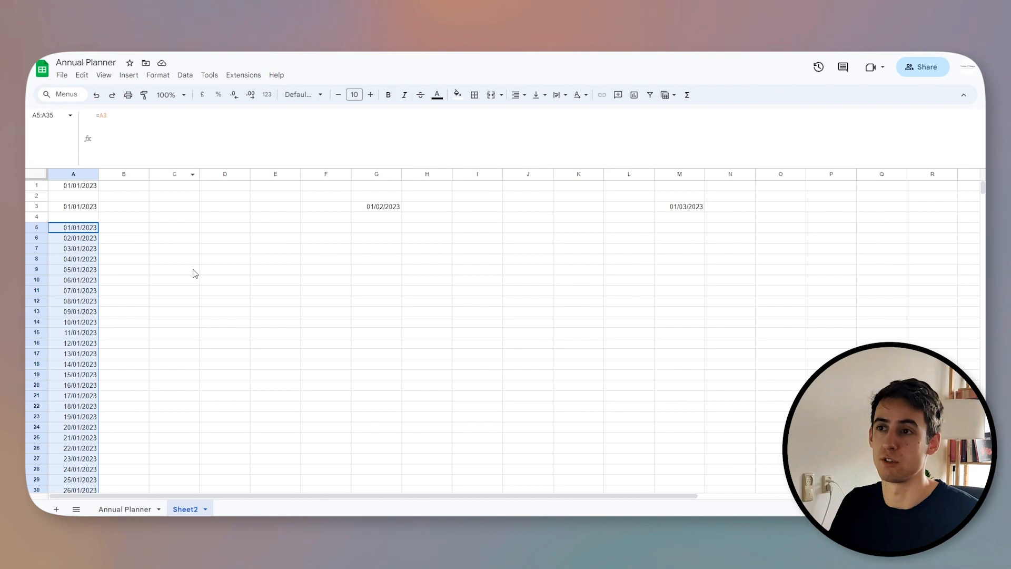
key("ctrl+c")
left_click(384, 229)
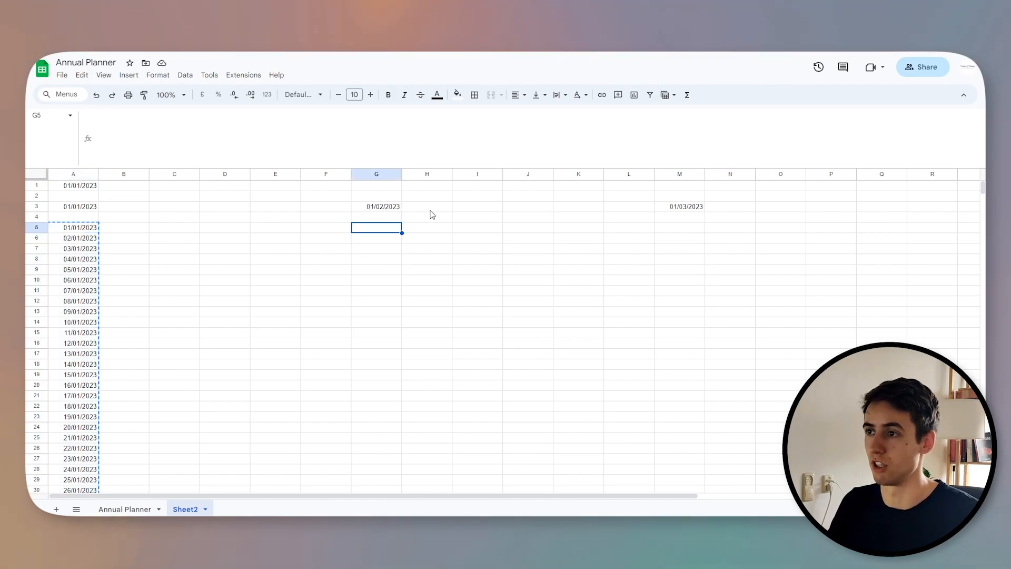
key("ctrl+v")
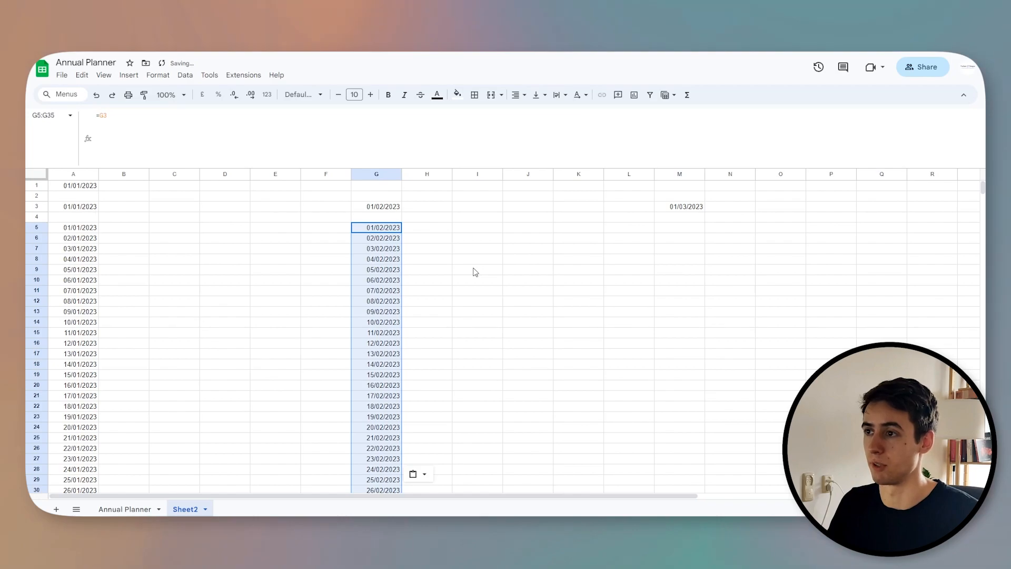
left_click(386, 231)
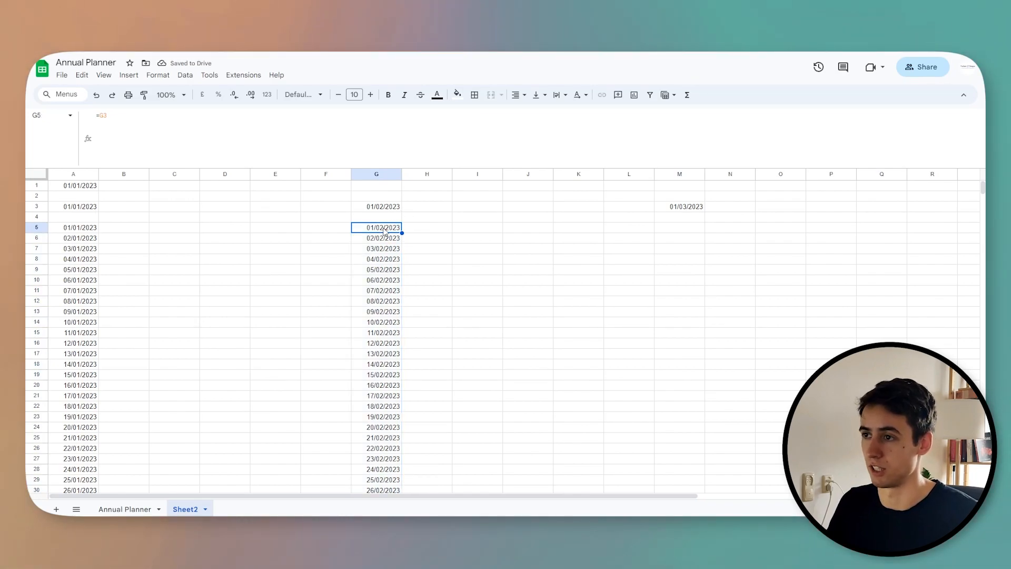
left_click(684, 230)
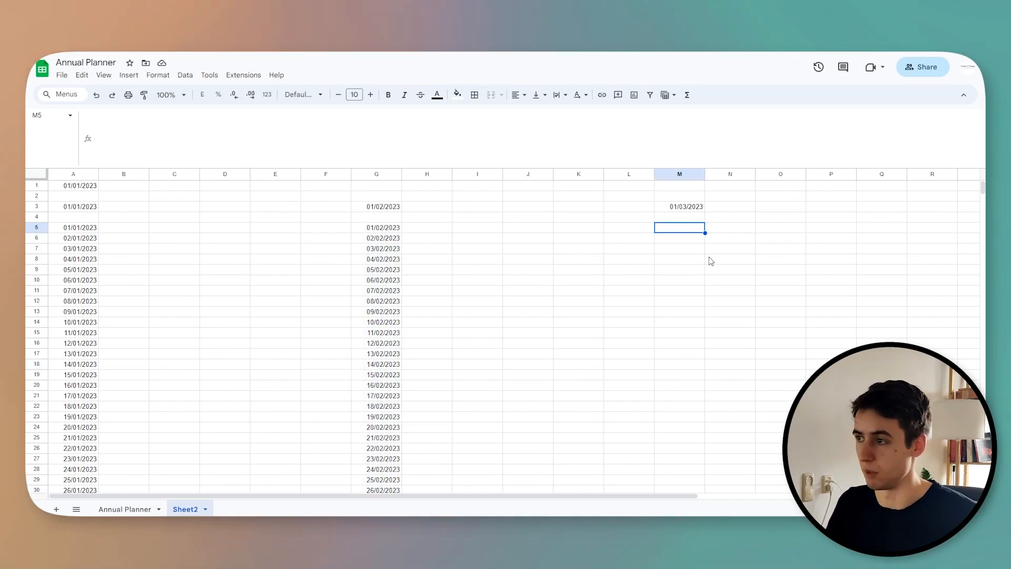
key("ctrl+v")
left_click(691, 230)
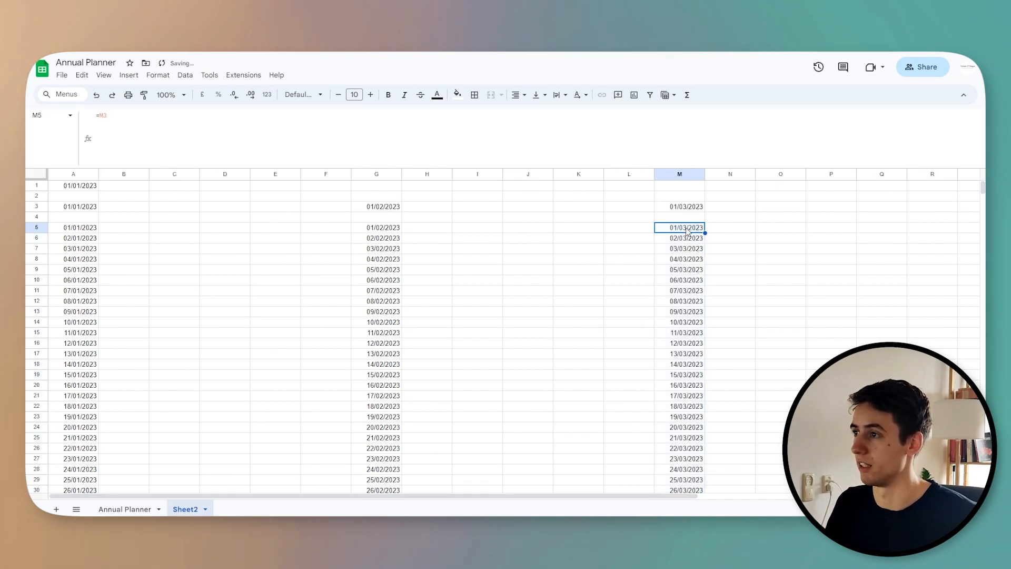
- Clear the March dates from G33:G35 at the end of the February column
scroll(612, 363, "down", 5)
scroll(600, 365, "up", 5)
scroll(92, 304, "down", 2)
scroll(92, 304, "up", 2)
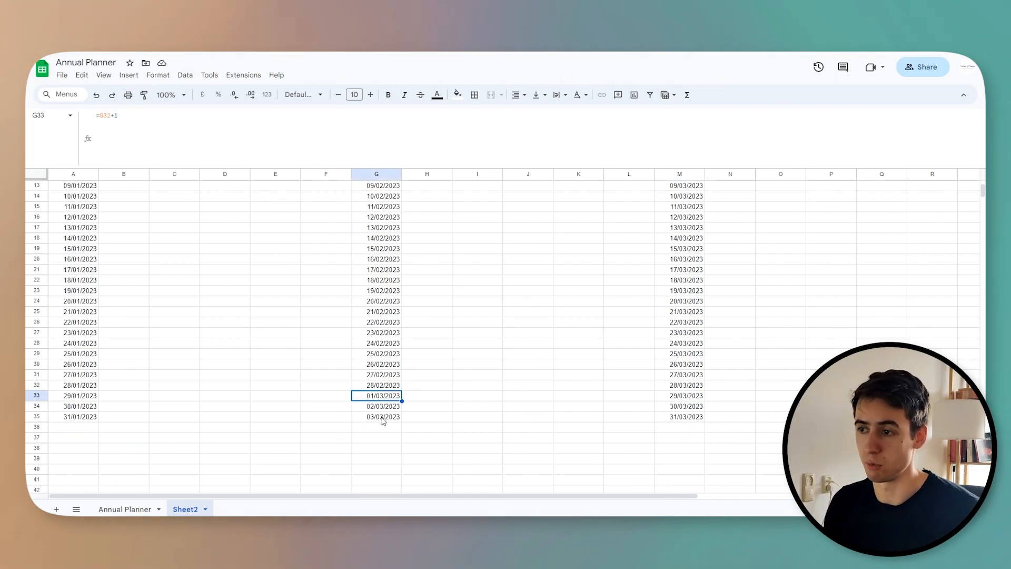
left_click(382, 421, "shift")
key("Delete")
left_click(456, 429)
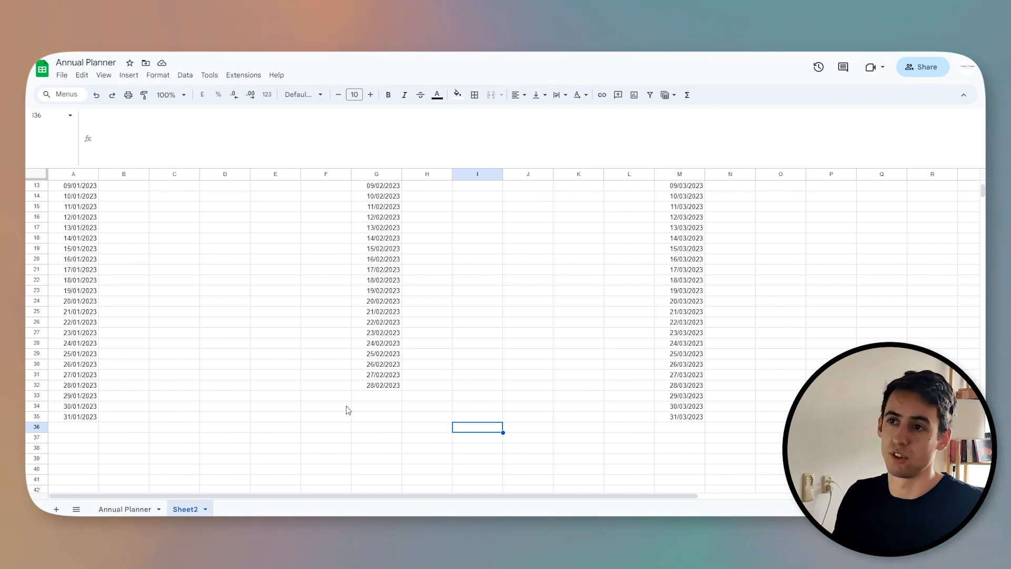
- Begin an IF formula in G33 with the logical test MONTH(G32+1)=MONTH(G3)
left_click(390, 396)
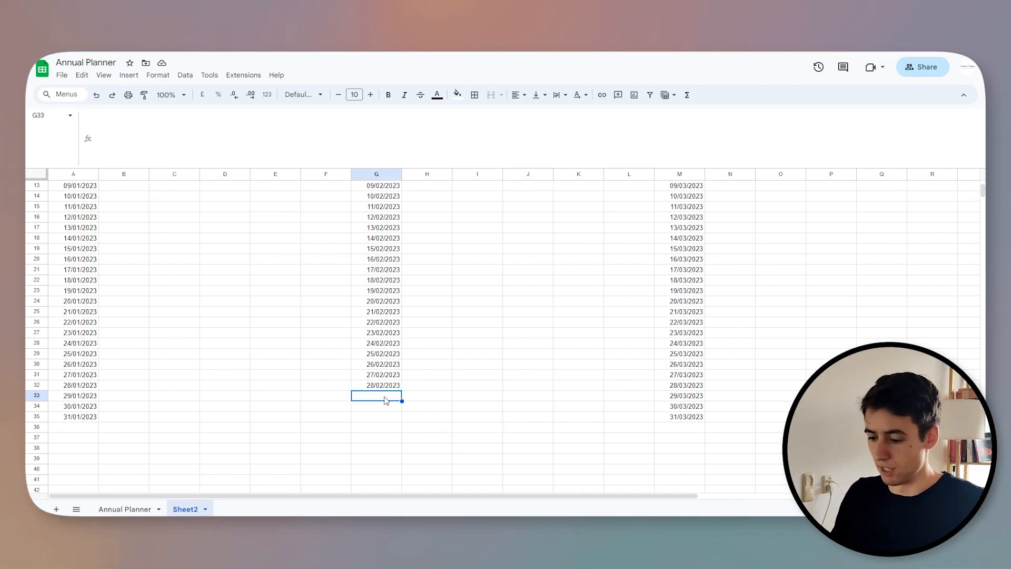
type("=")
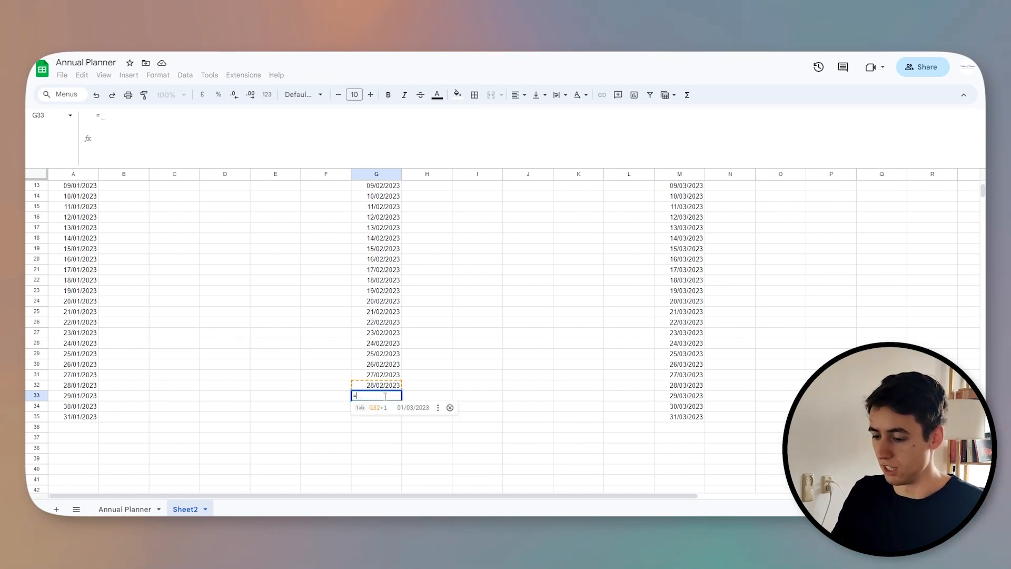
type("IF(MONTH(")
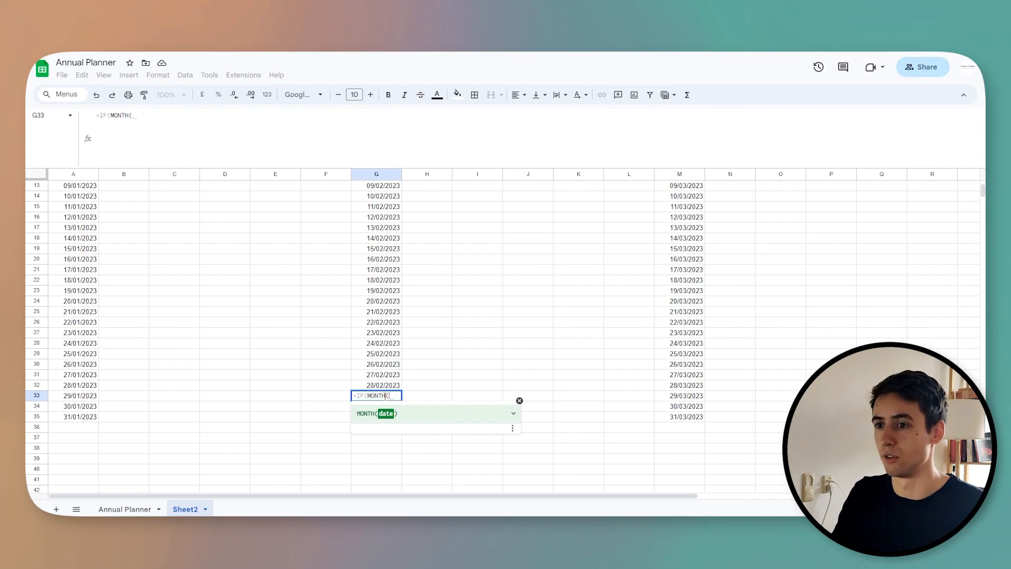
type("G32")
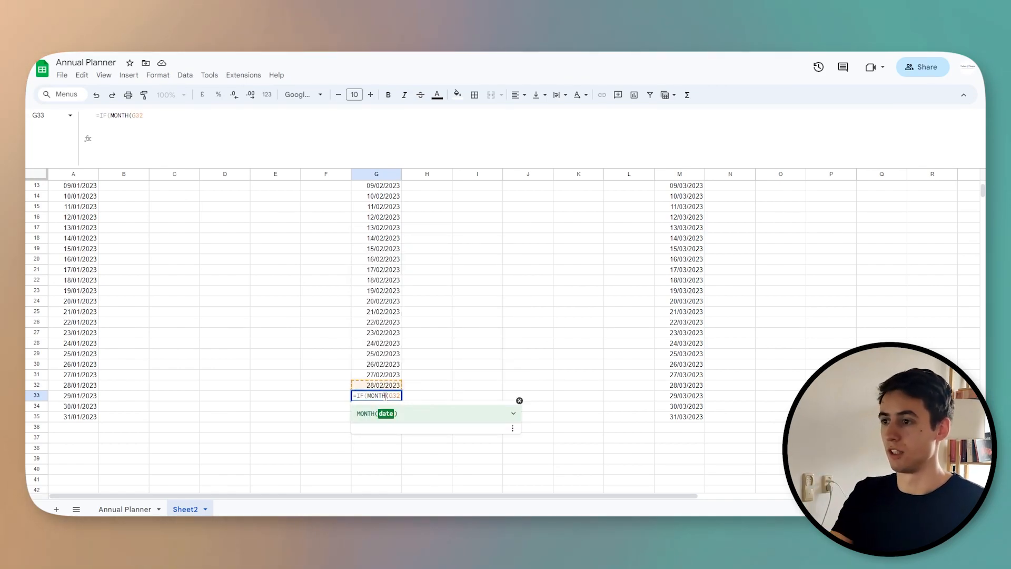
type("+1)")
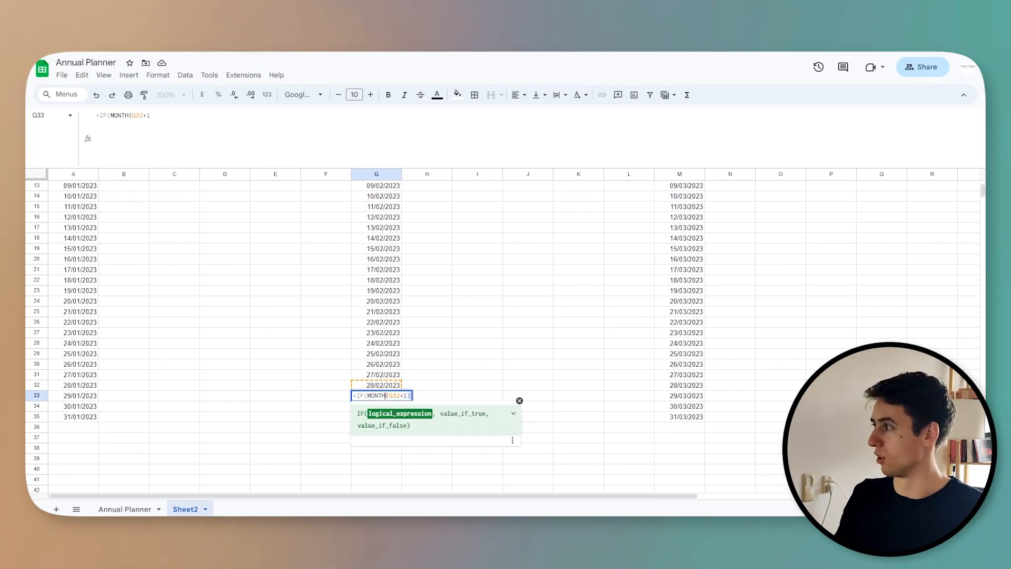
type("=")
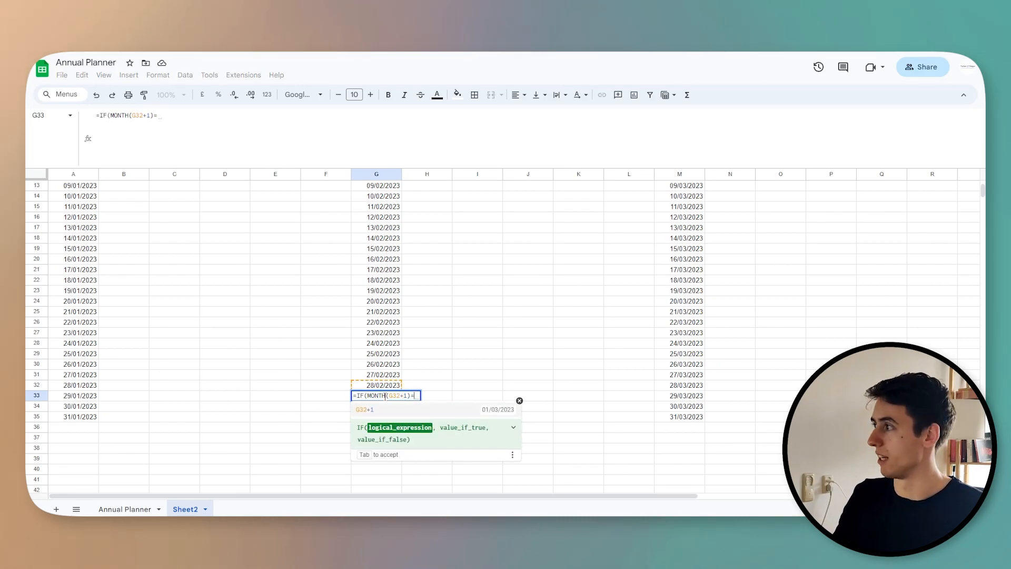
type("MONTH(G3")
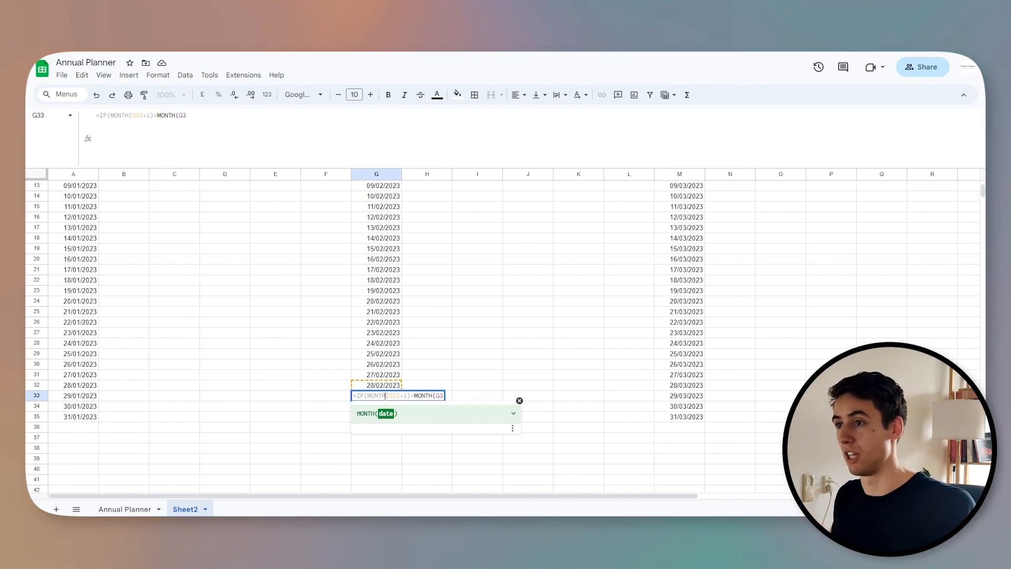
scroll(420, 362, "up", 3)
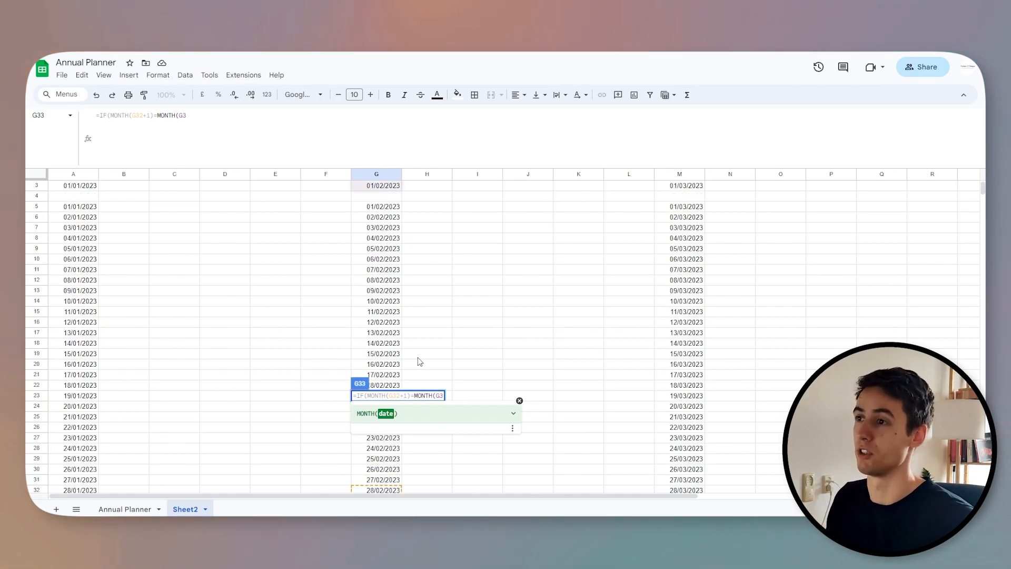
scroll(426, 285, "down", 2)
scroll(426, 285, "down", 1)
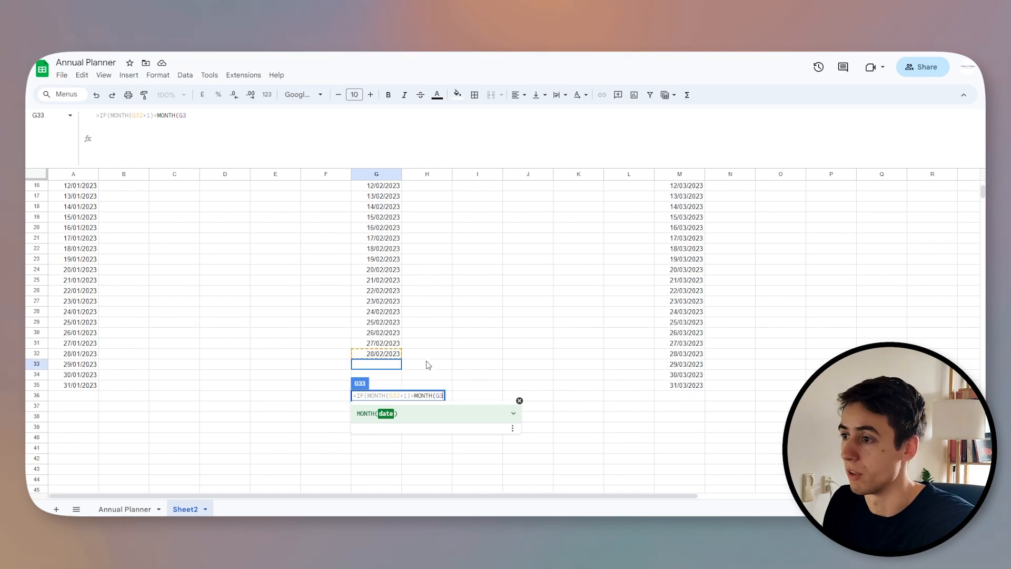
type("),")
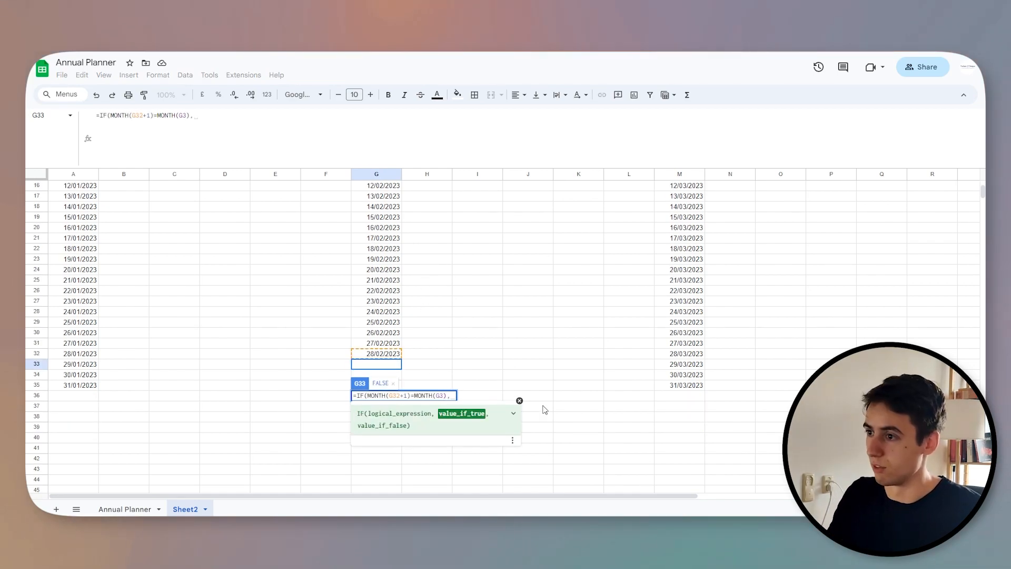
- Complete the G33 formula so it returns G32+1 if the month matches and "" otherwise
key("BackSpace")
type("G32+1")
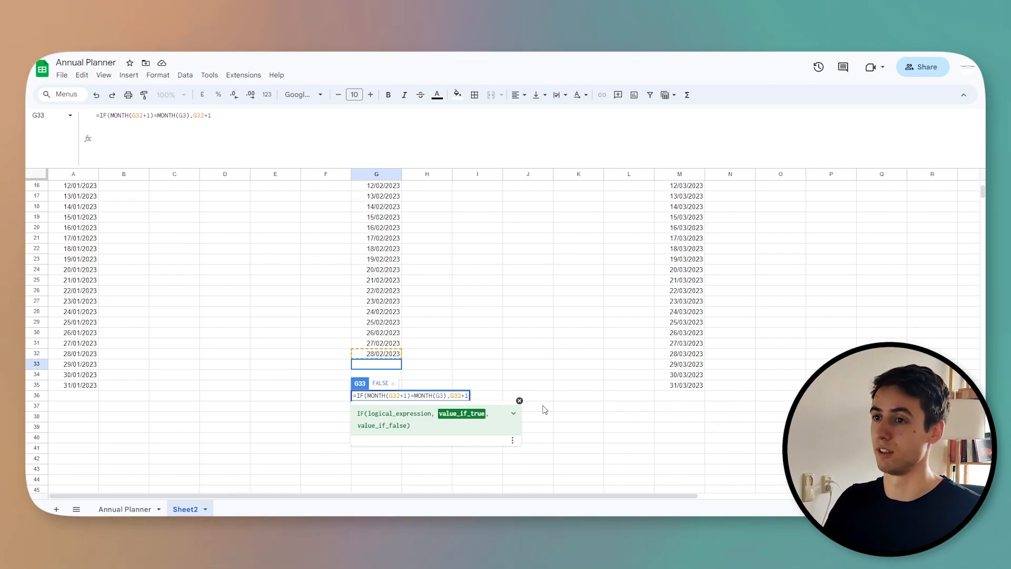
type(",")
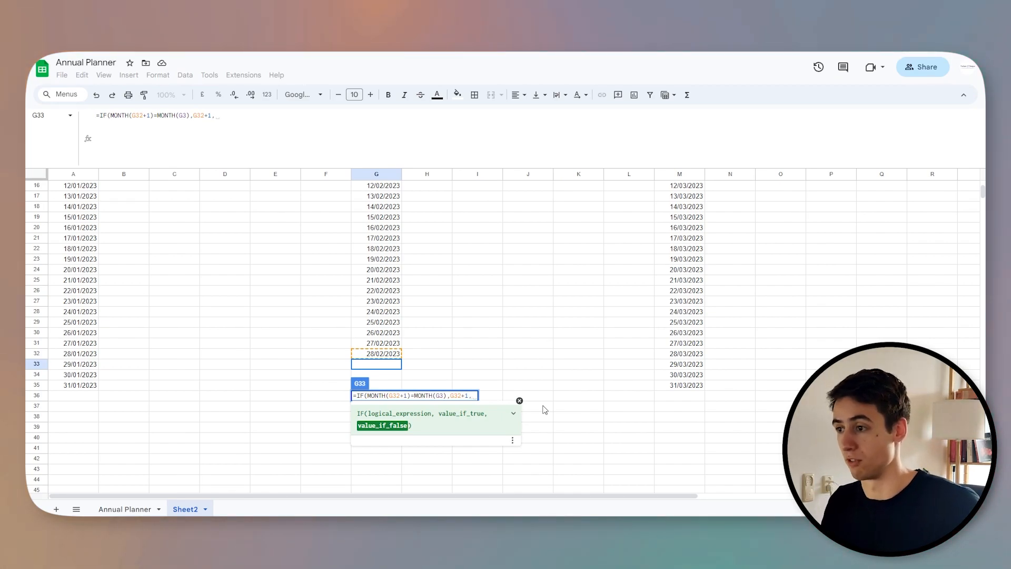
type("\"\"")
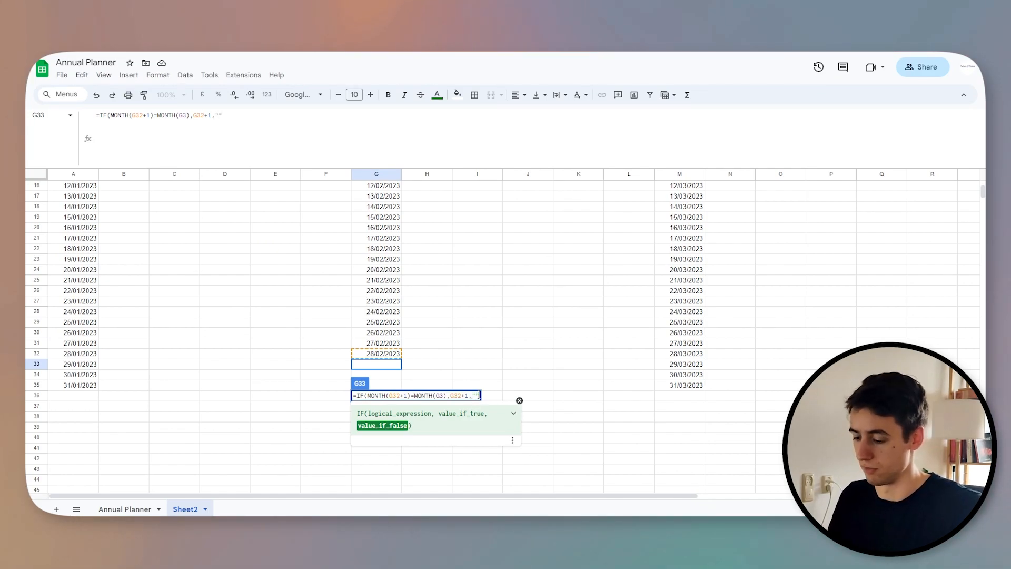
key("Return")
left_click(385, 356)
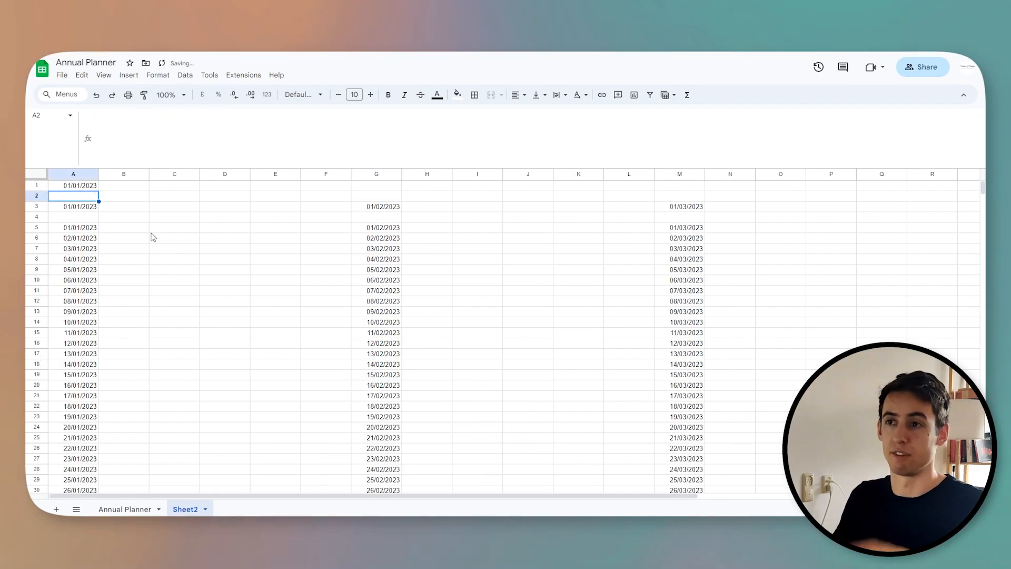
- Test the end-of-February formula by changing the date in A1 to 01/01/2024, check G33, and undo the change
left_click(74, 185)
left_click(161, 125)
key("BackSpace")
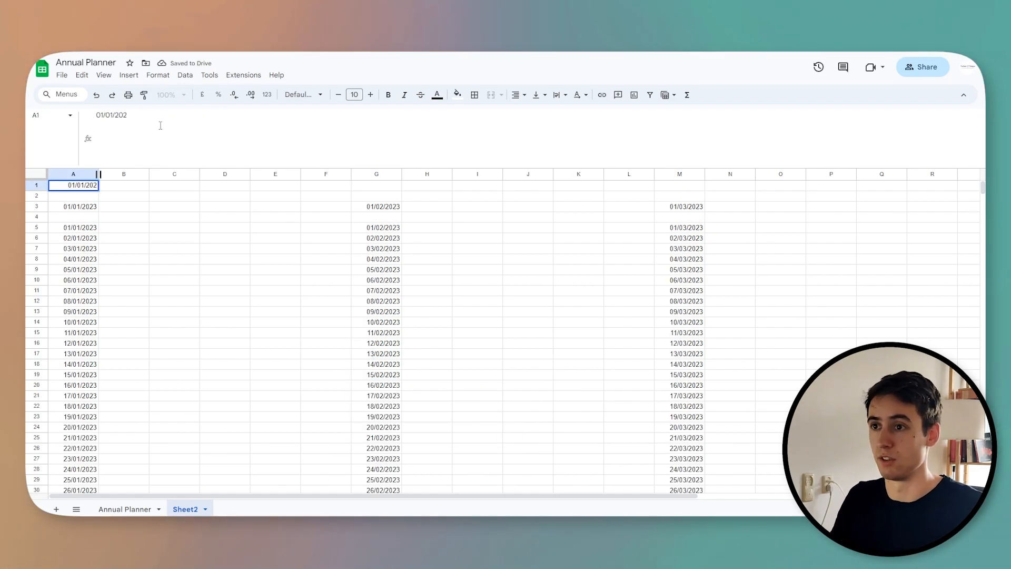
type("4")
key("Return")
scroll(365, 283, "down", 3)
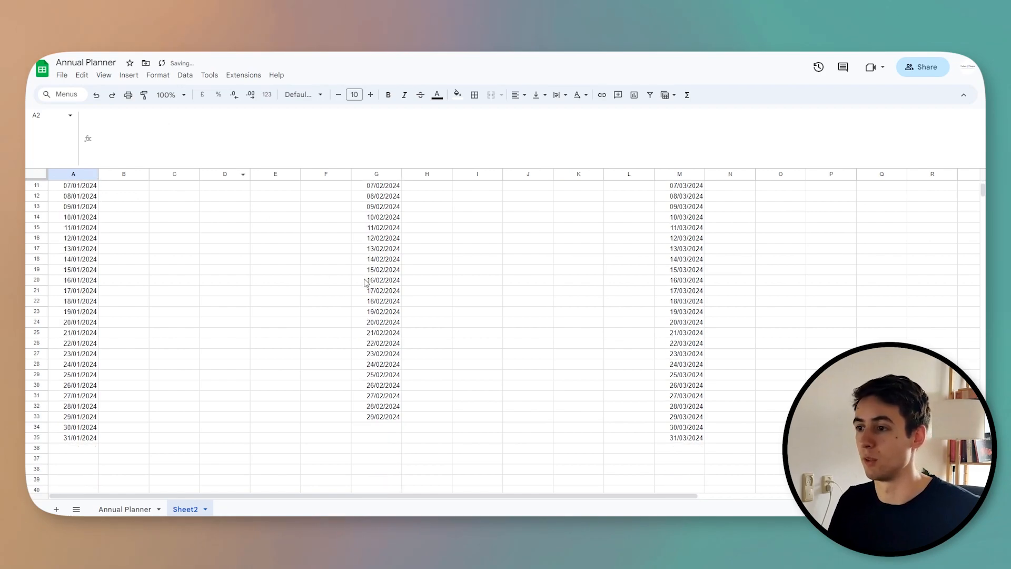
left_click(382, 418)
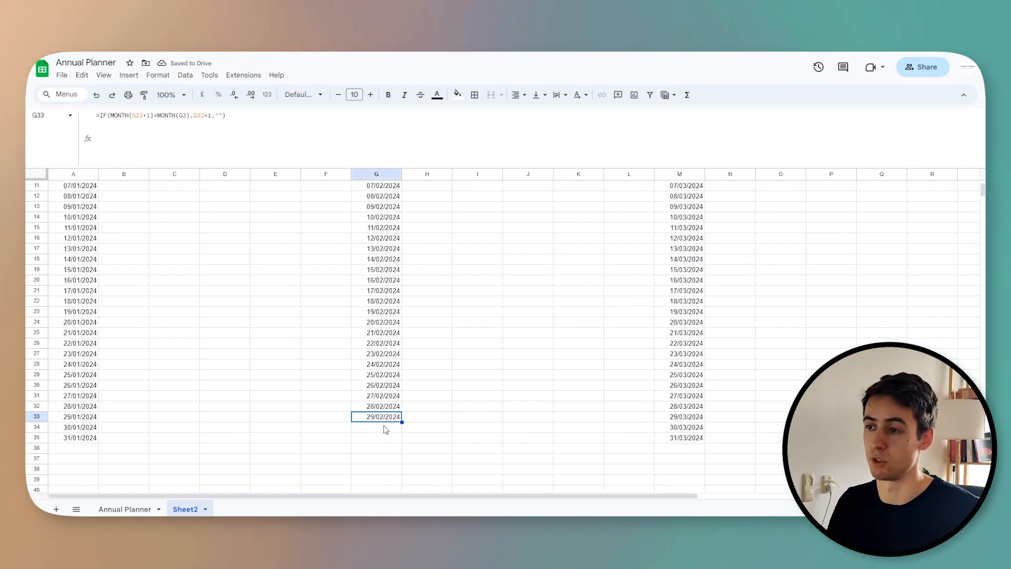
key("ctrl+z")
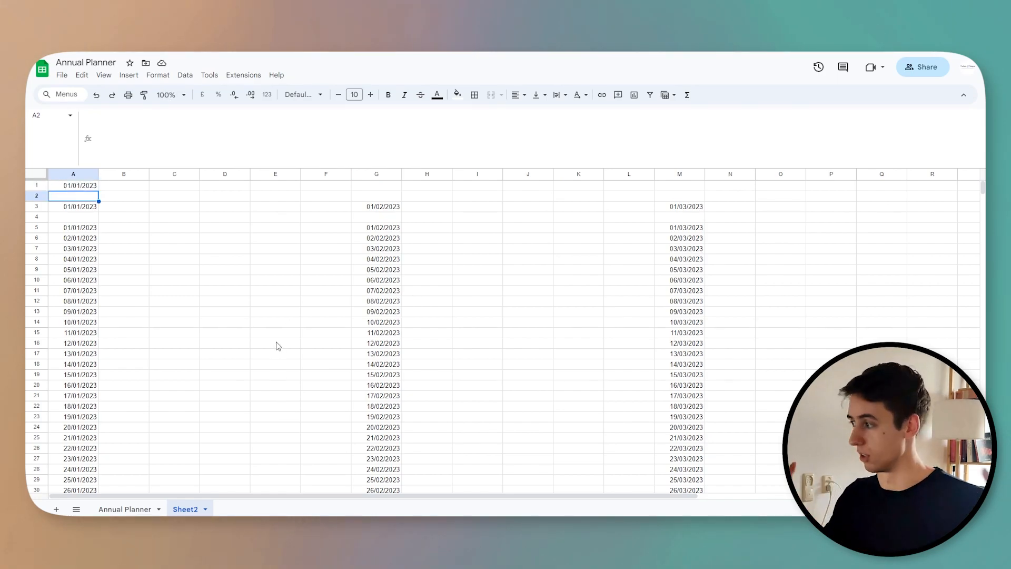
left_click(126, 270)
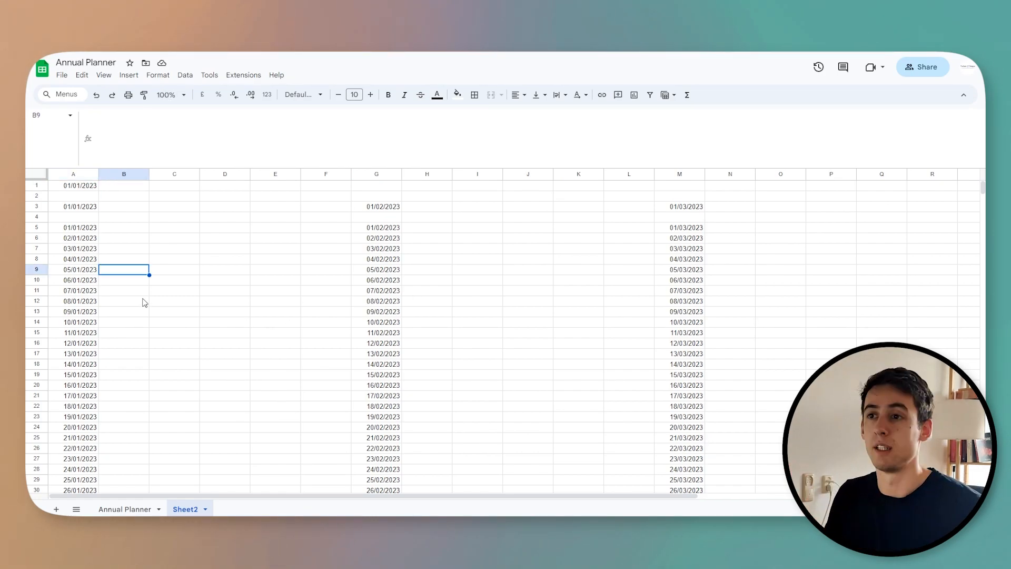
- Merge the month header blocks A3:F4, G3:L4 and M3:R4, and merge A1:R2 for the year header
left_click(75, 189)
left_click(82, 211)
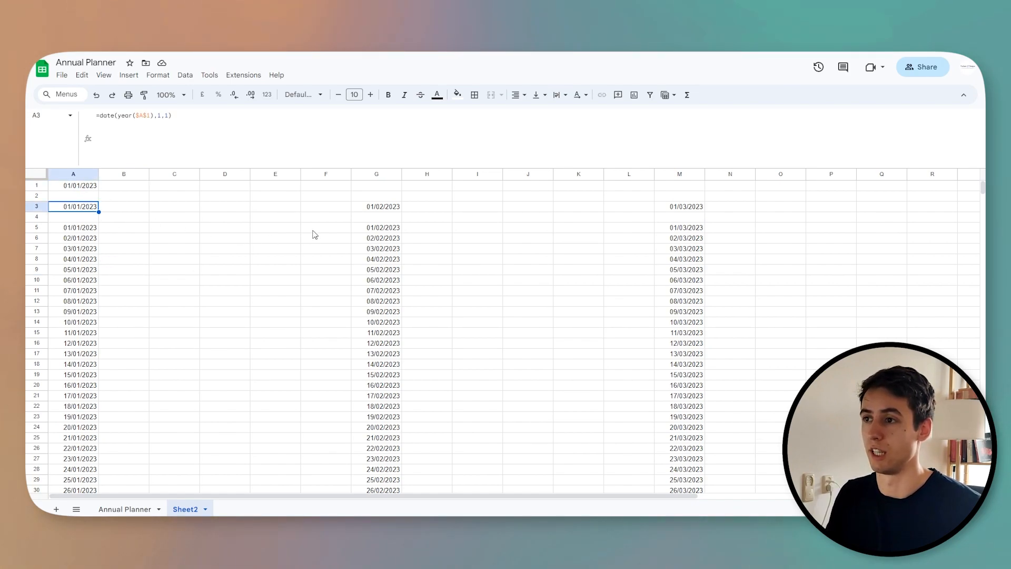
left_click(327, 216, "shift")
left_click(491, 95)
key("Right")
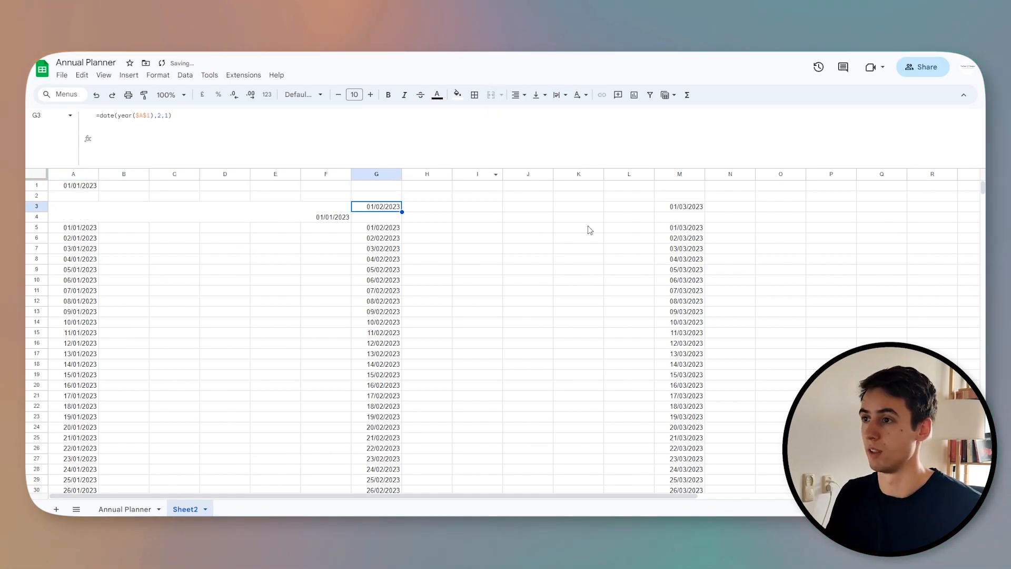
left_click(639, 221, "shift")
left_click(491, 94)
key("Right")
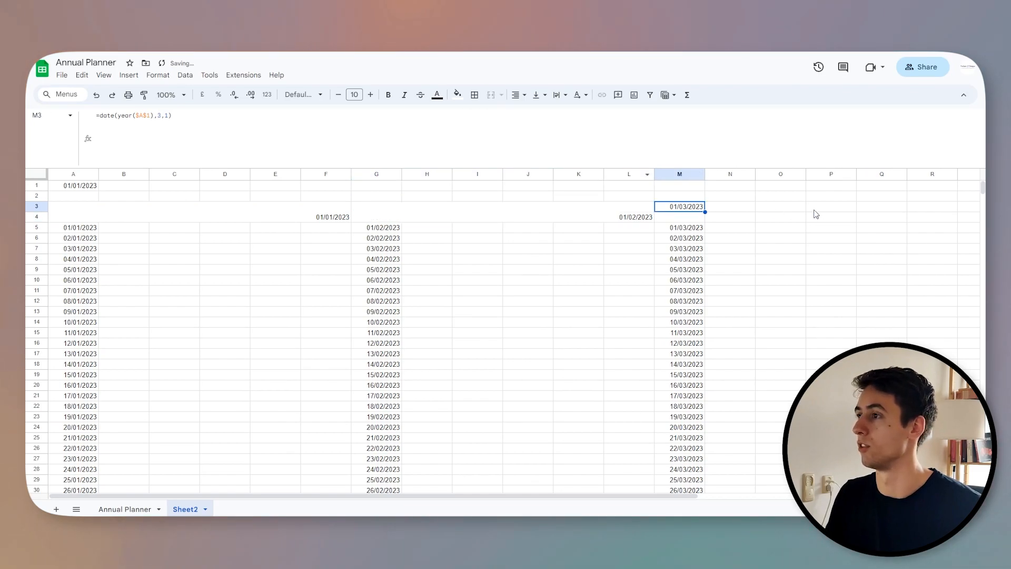
left_click(930, 221, "shift")
left_click(491, 95)
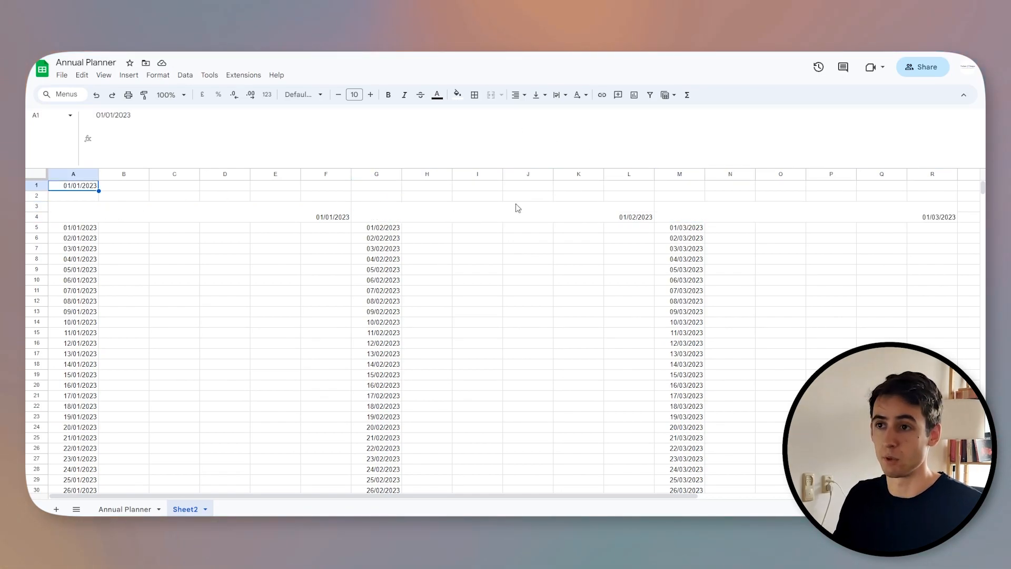
left_click(924, 199, "shift")
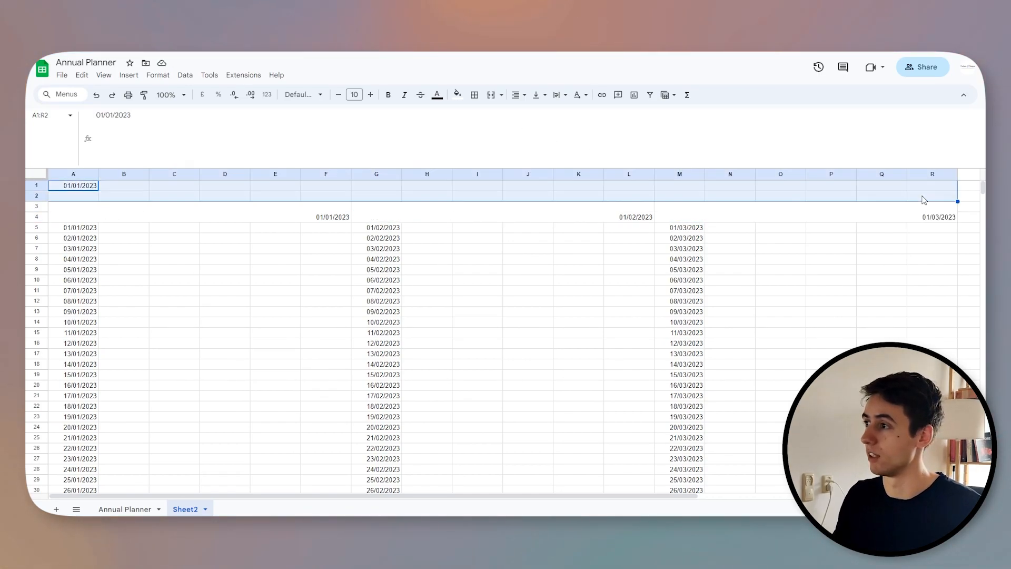
left_click(491, 96)
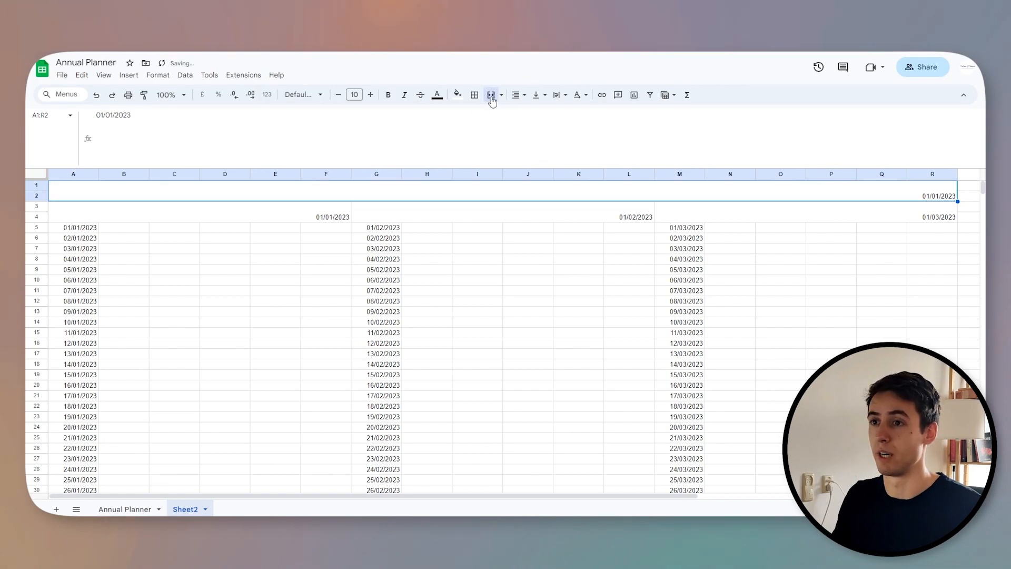
- Resize date columns A, G and M to a width of 30 pixels
left_click(72, 175)
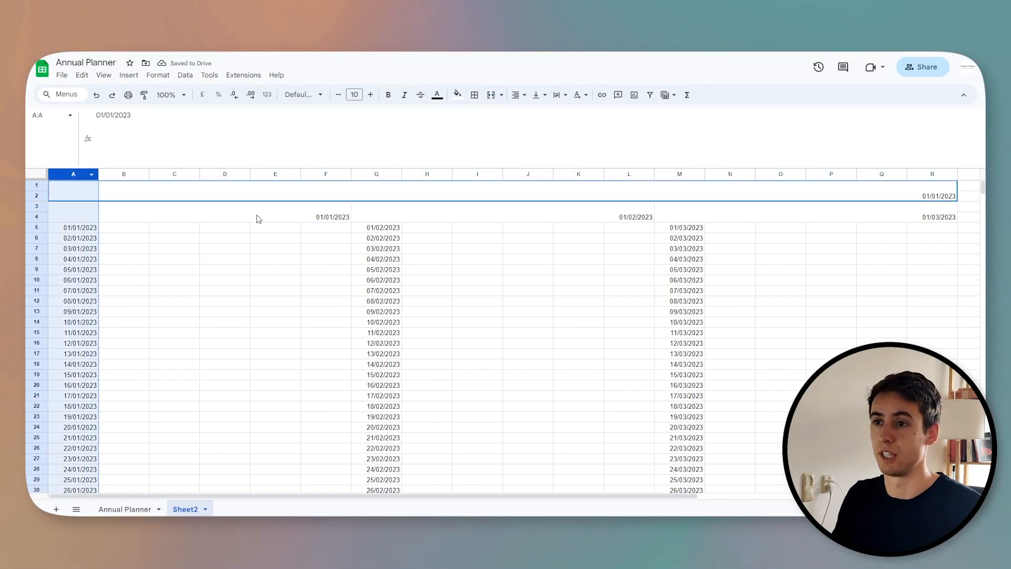
left_click(375, 174, "ctrl")
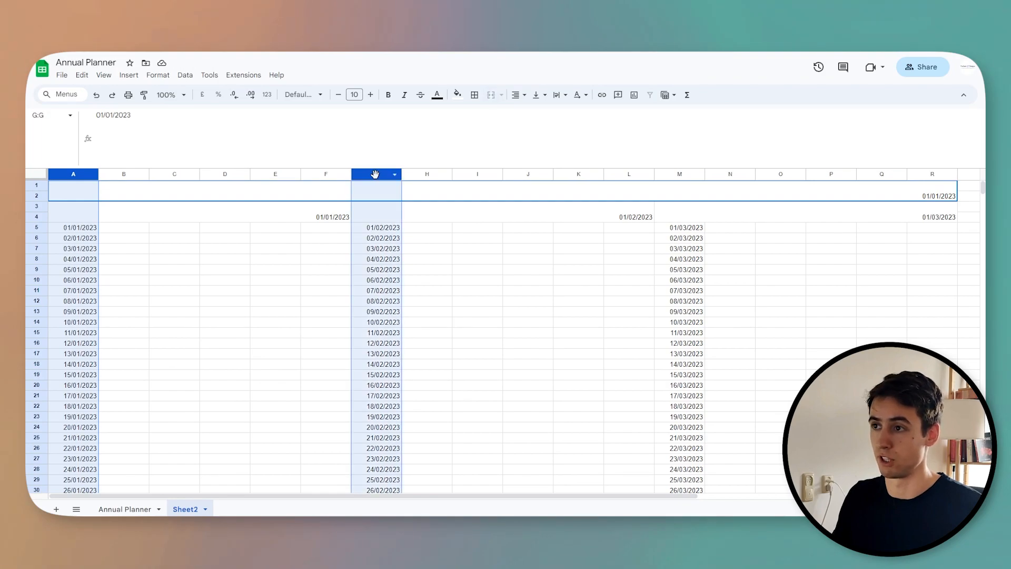
left_click(687, 174, "ctrl")
right_click(685, 173)
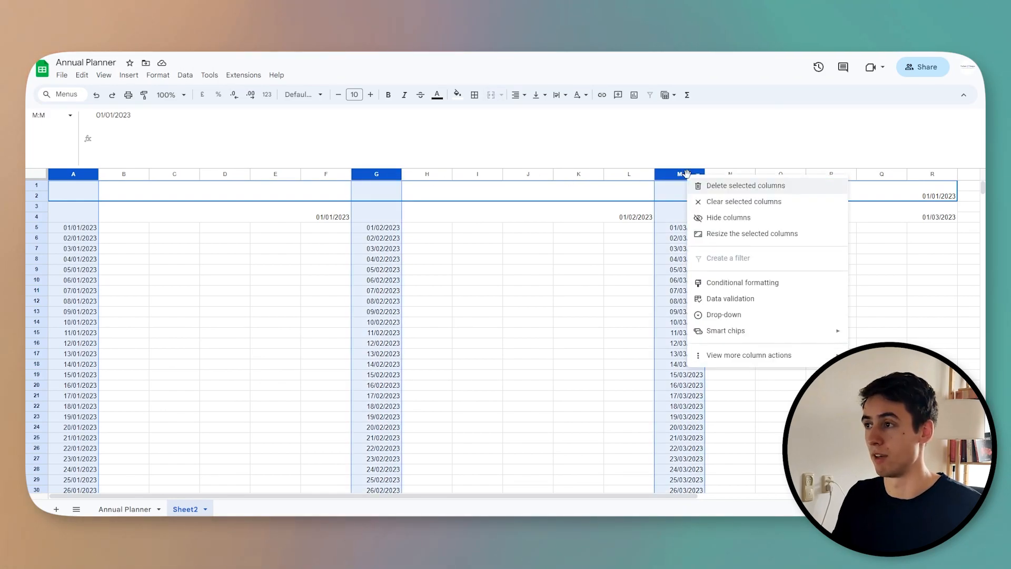
left_click(736, 235)
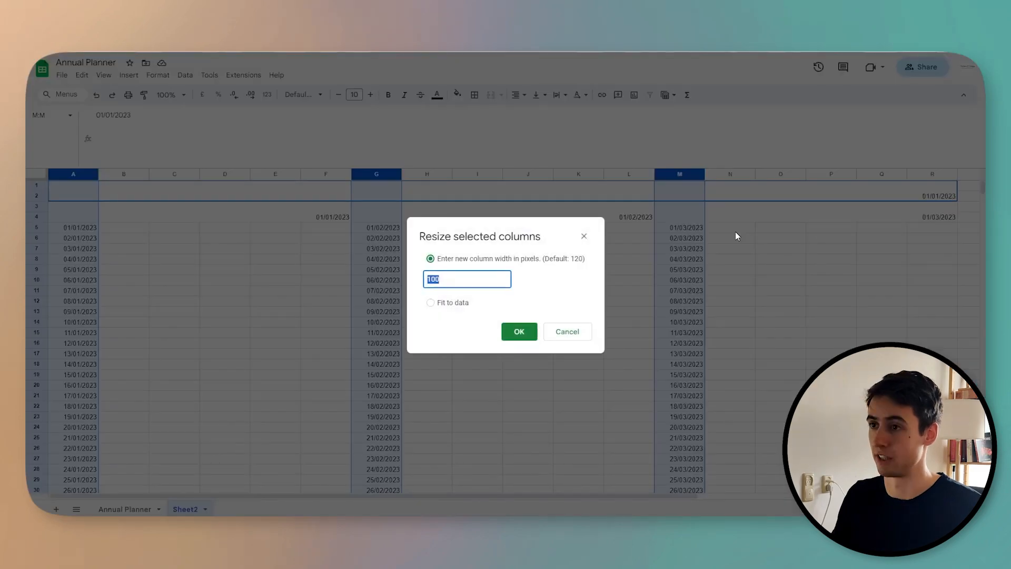
type("30")
left_click(500, 330)
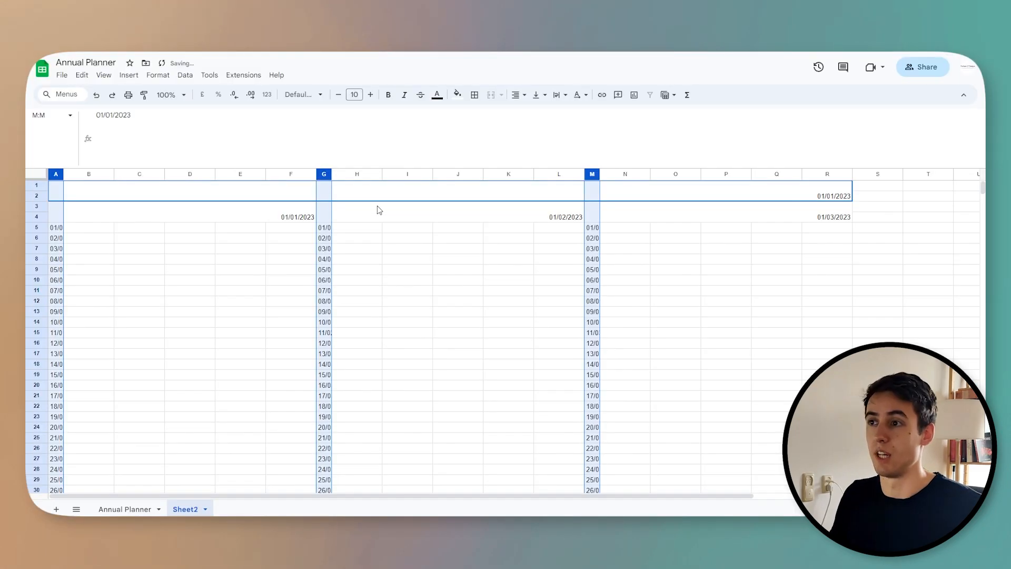
- Apply a custom date format showing only the day without a leading zero to columns A, G and M, and centre them horizontally
left_click(267, 95)
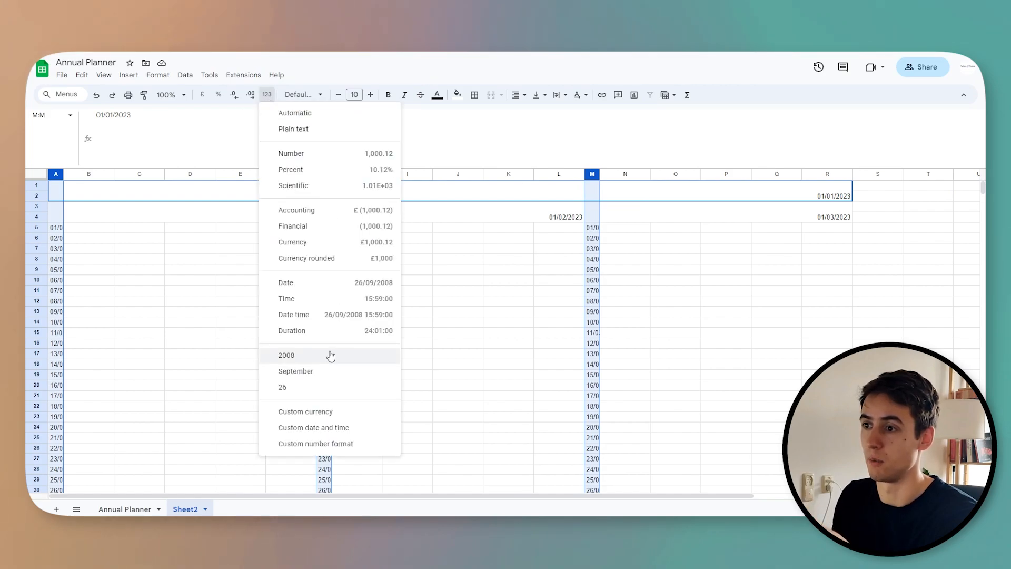
left_click(303, 428)
left_click(471, 190)
left_click(482, 265)
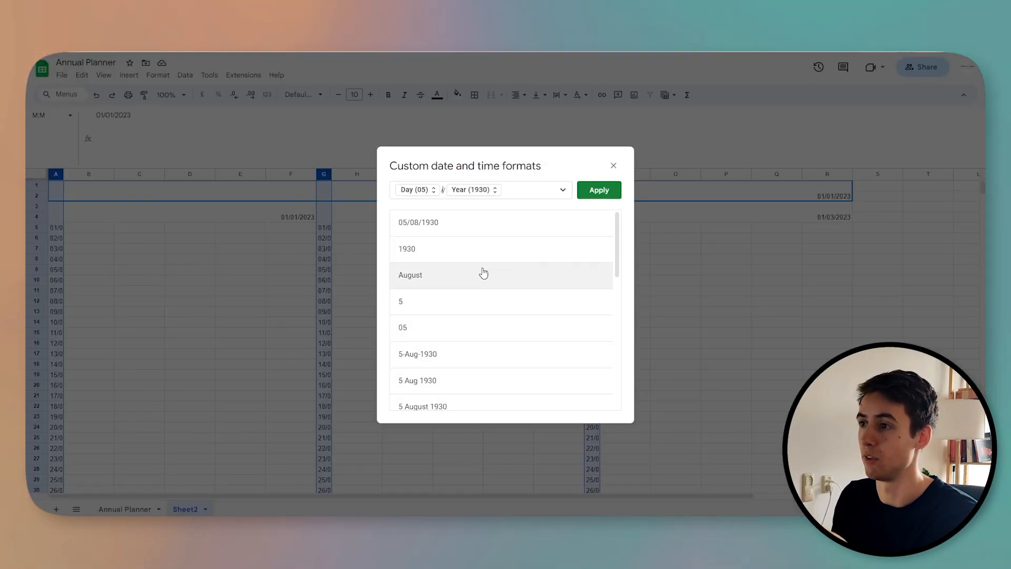
left_click(494, 190)
left_click(481, 214)
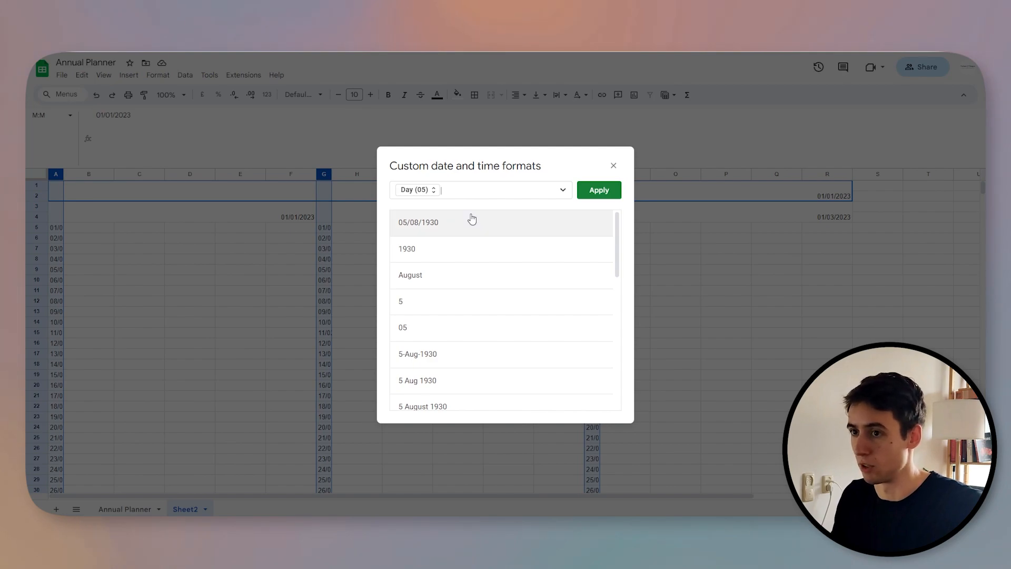
left_click(431, 192)
left_click(444, 177)
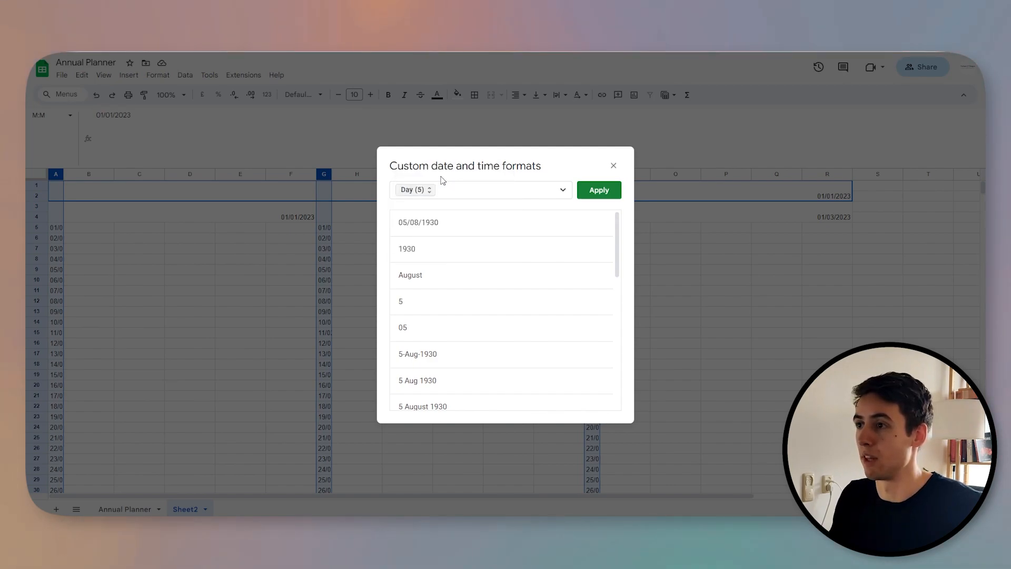
left_click(599, 190)
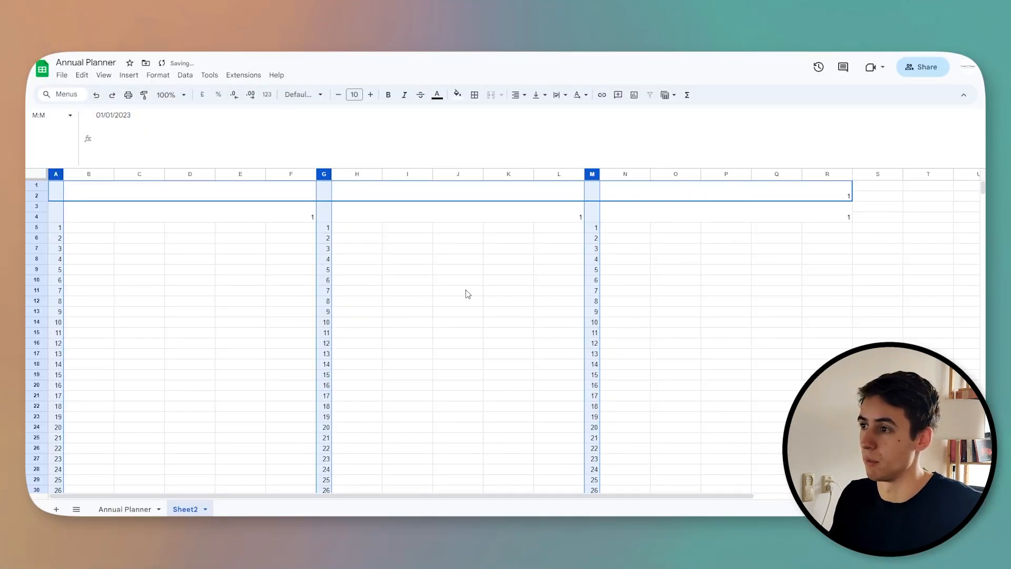
left_click(517, 95)
left_click(534, 115)
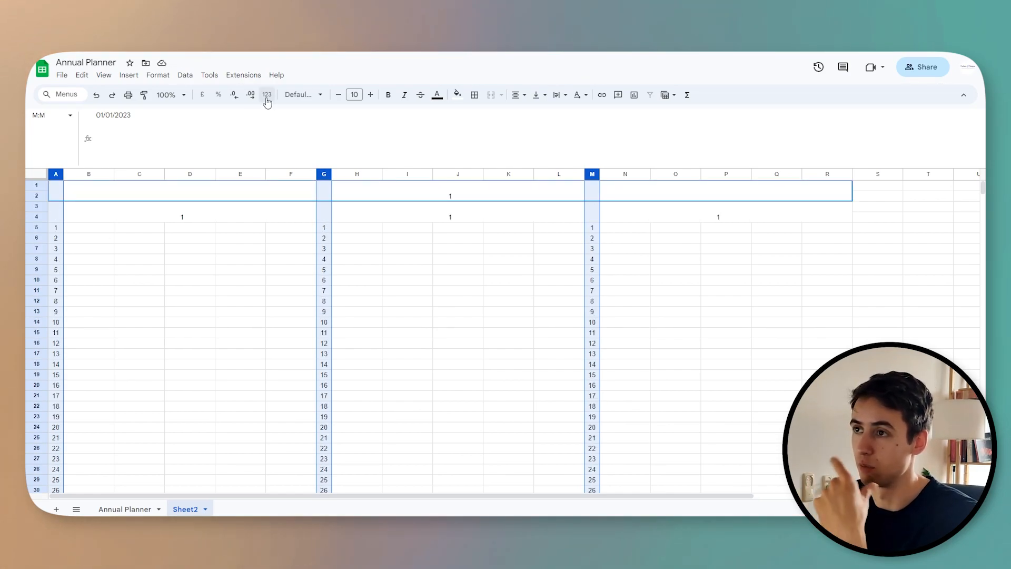
- Try a custom date format for columns A, G and M that places a hyphen on each side of the day number
left_click(267, 94)
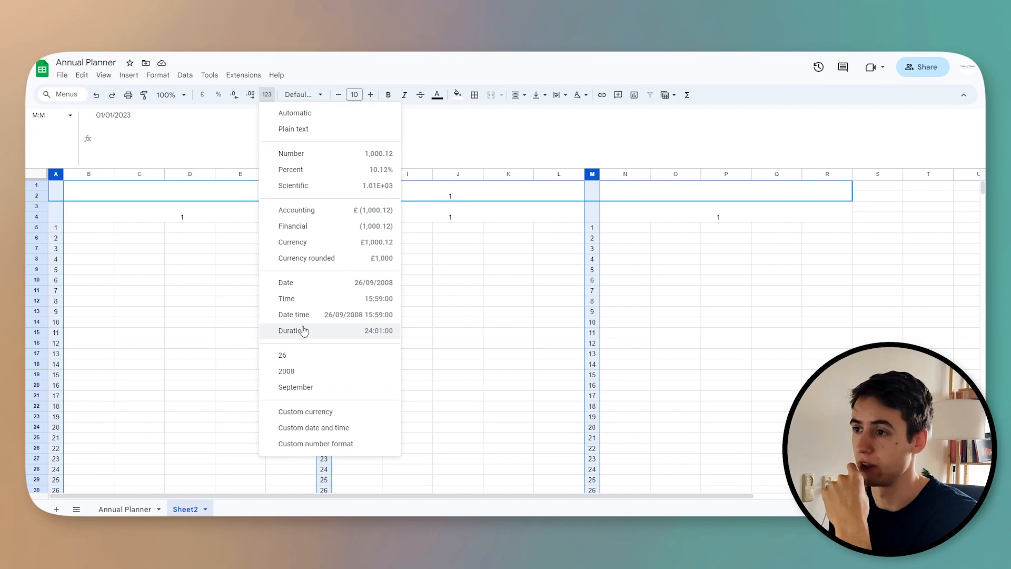
left_click(317, 429)
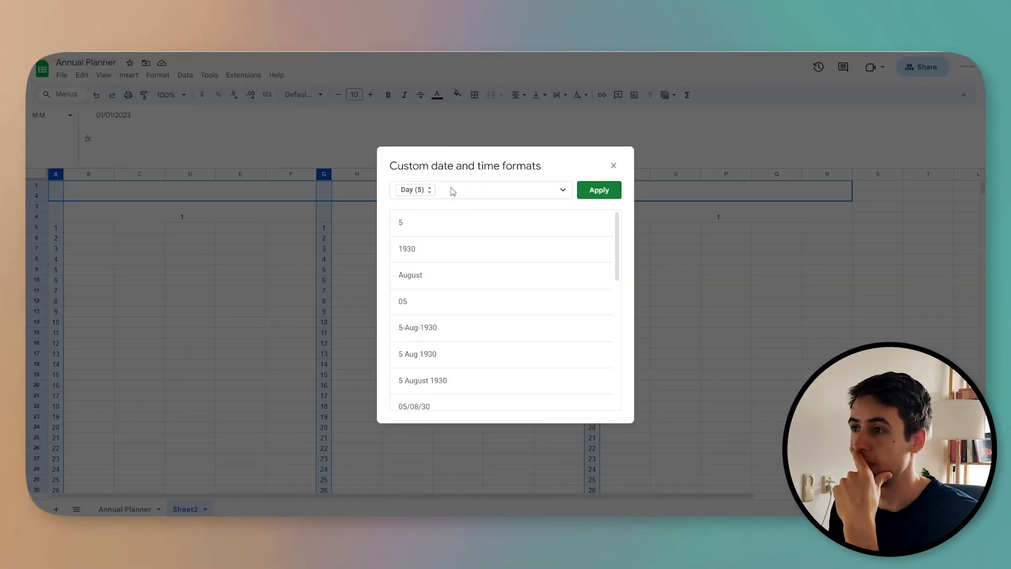
key("BackSpace")
type("-")
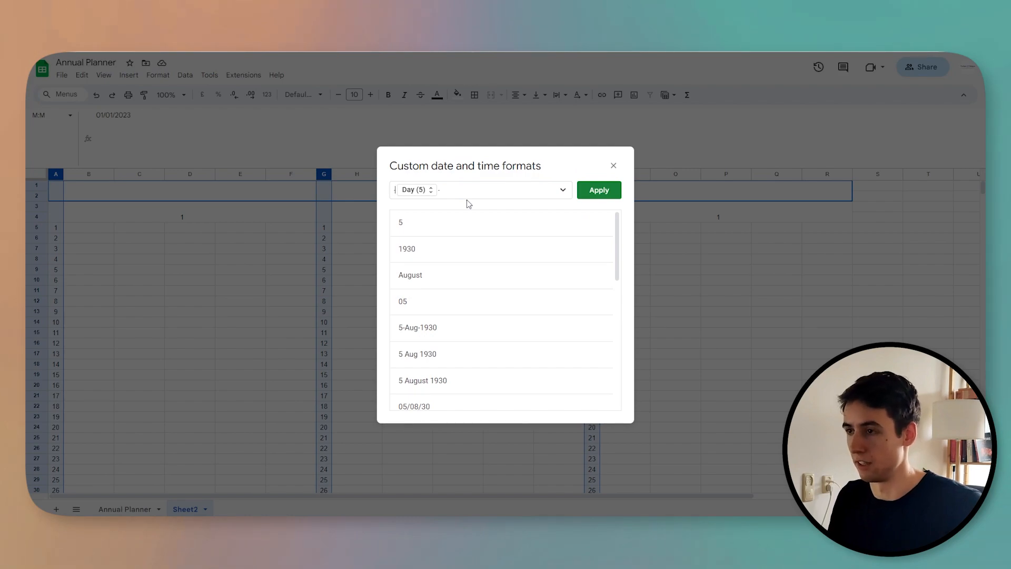
left_click(598, 190)
scroll(110, 397, "down", 2)
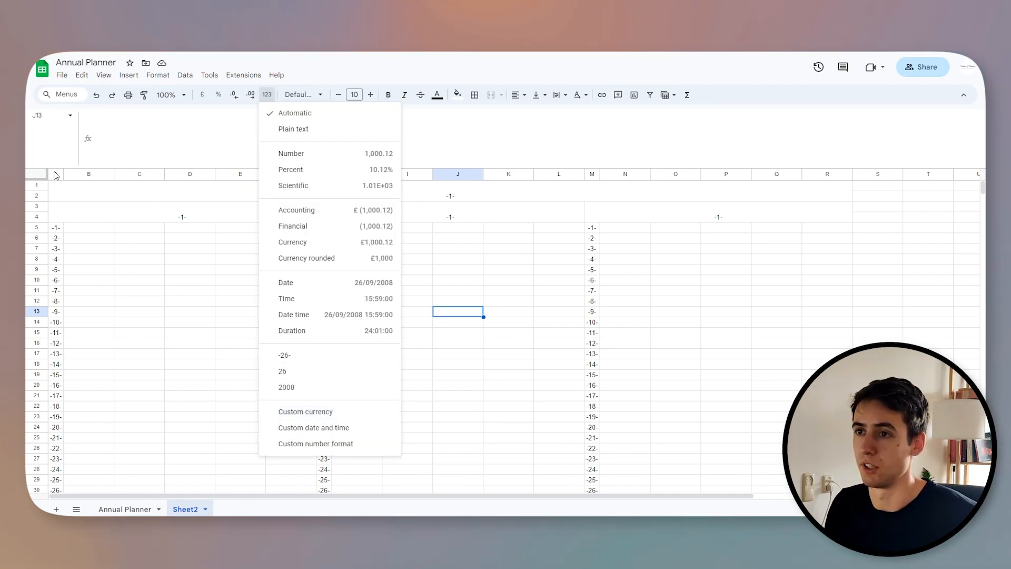
- Return columns A, G and M to the plain day-number format without hyphens
left_click(56, 175)
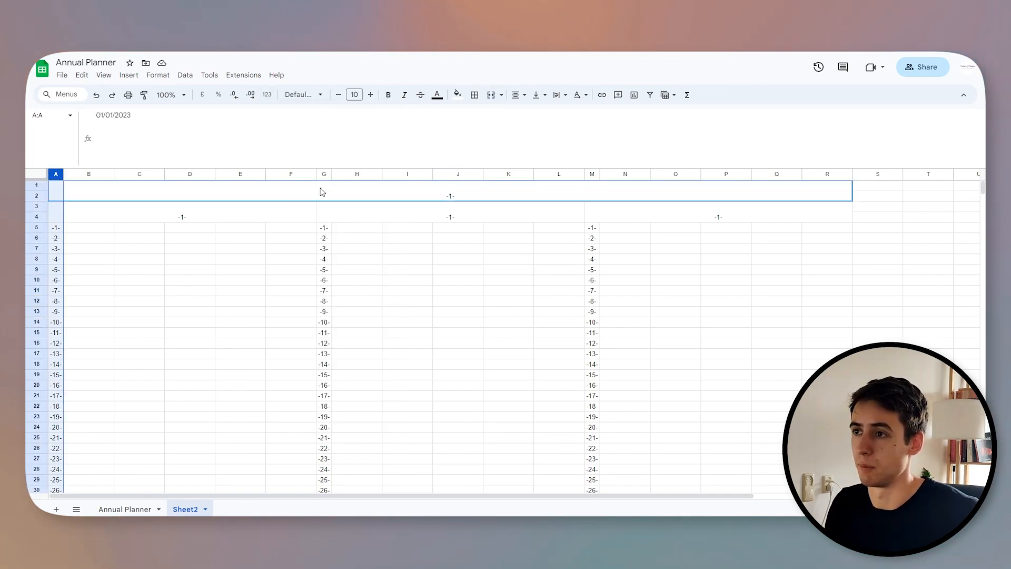
left_click(325, 174, "ctrl")
left_click(592, 174, "ctrl")
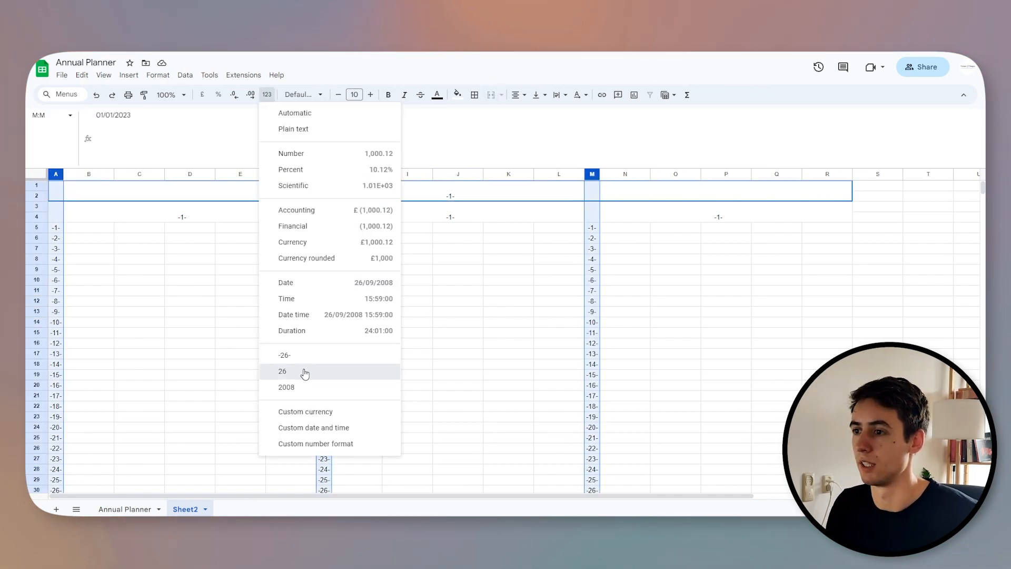
left_click(368, 371)
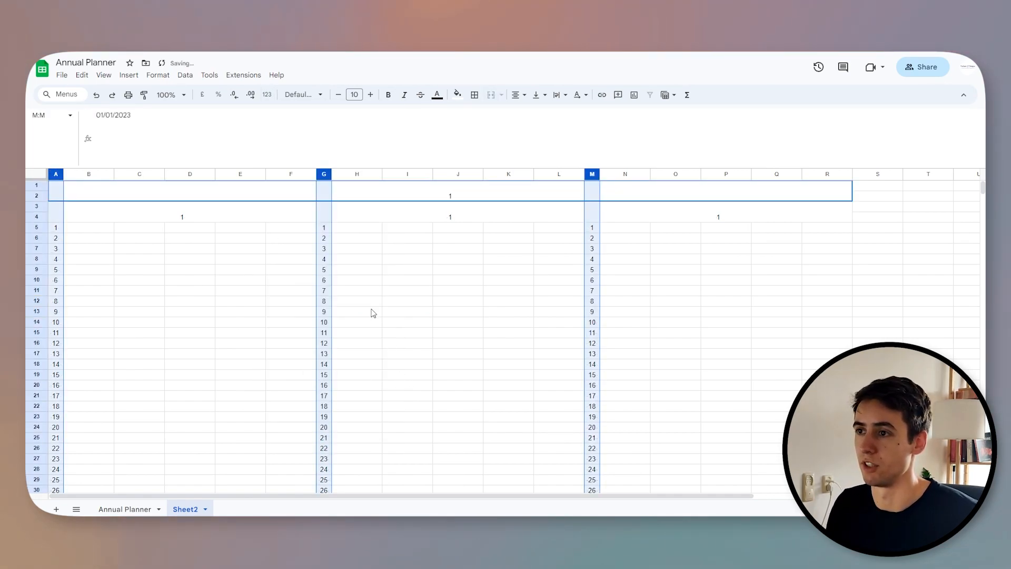
- Apply a custom date format showing only the full month name to the three merged month headers in A3:R4
left_click(168, 214)
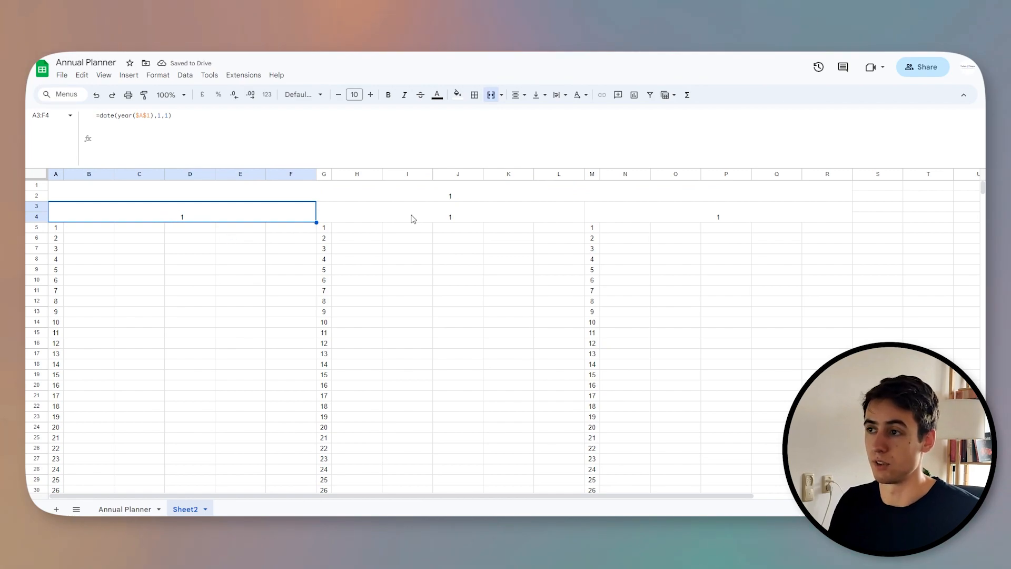
left_click(425, 217, "shift")
left_click(626, 218, "shift")
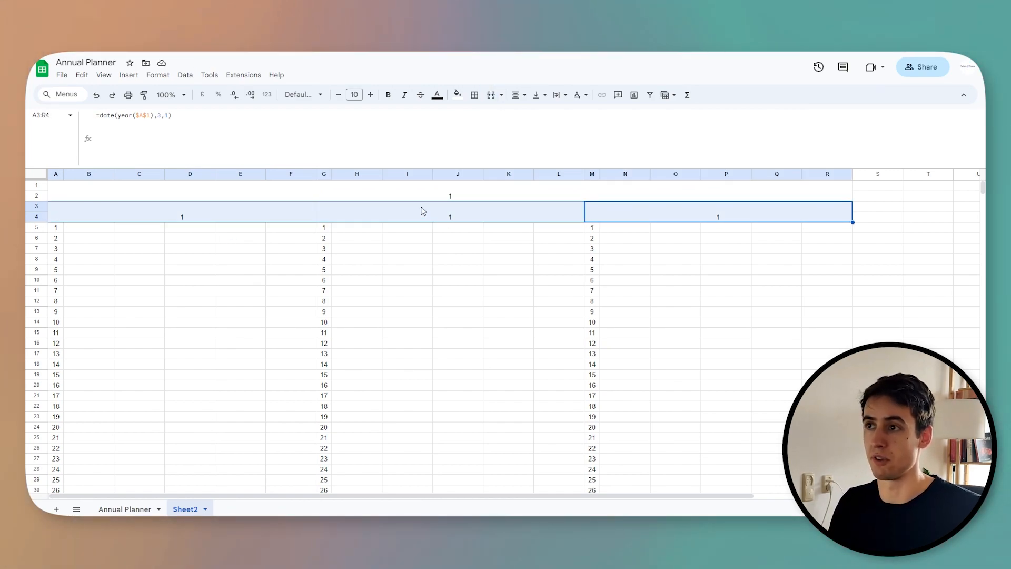
left_click(266, 95)
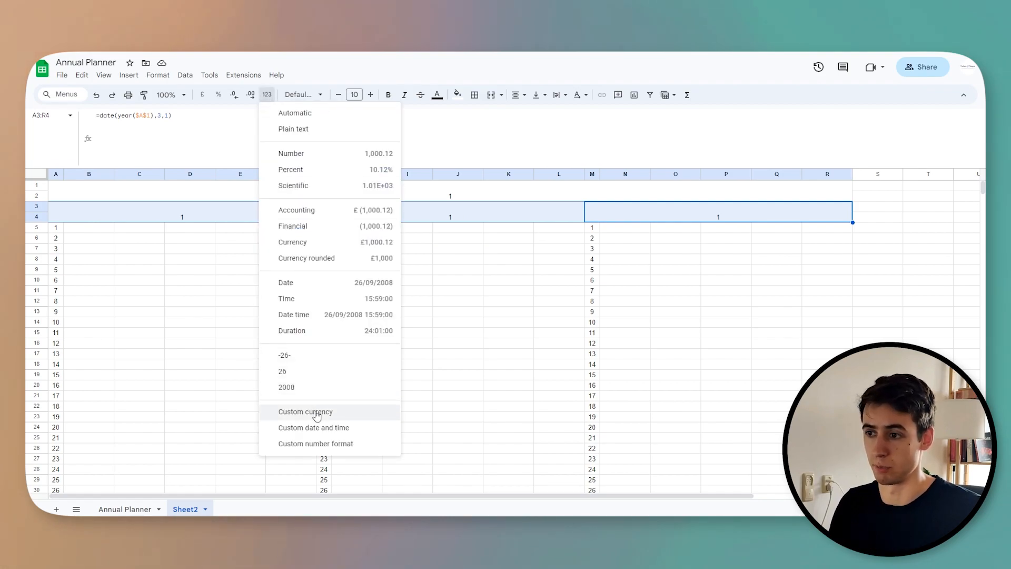
left_click(342, 427)
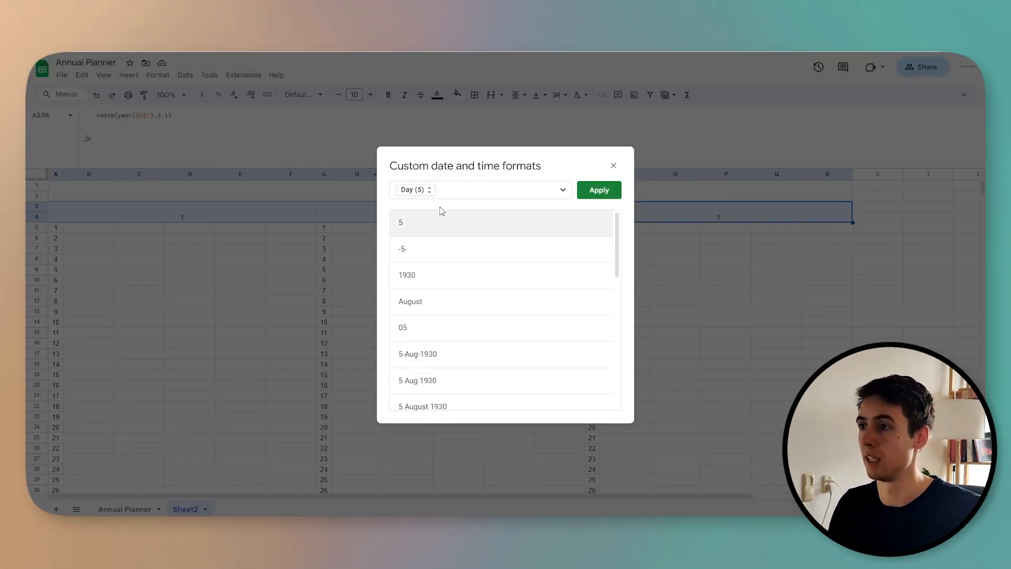
left_click(427, 192)
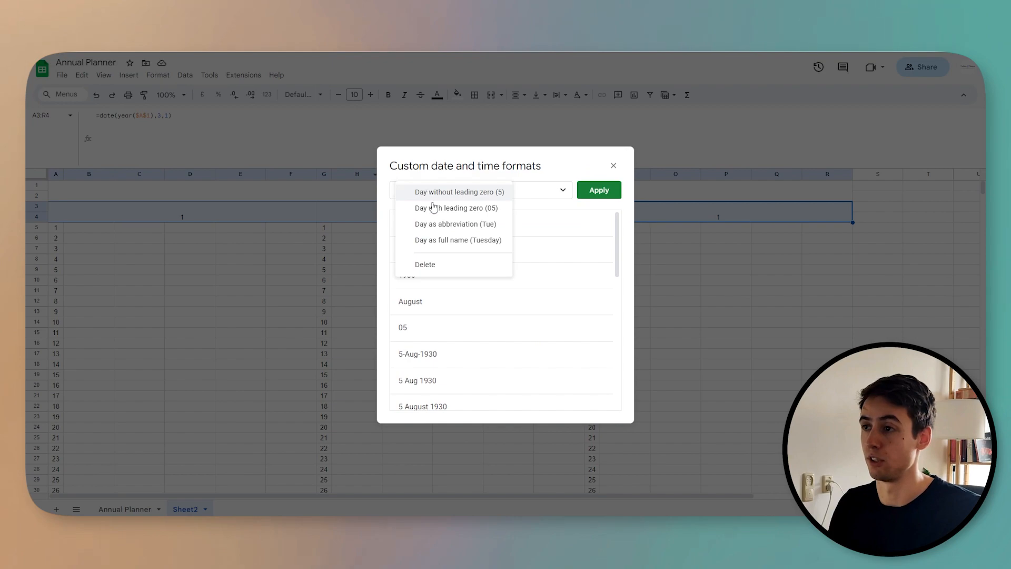
left_click(428, 264)
left_click(563, 191)
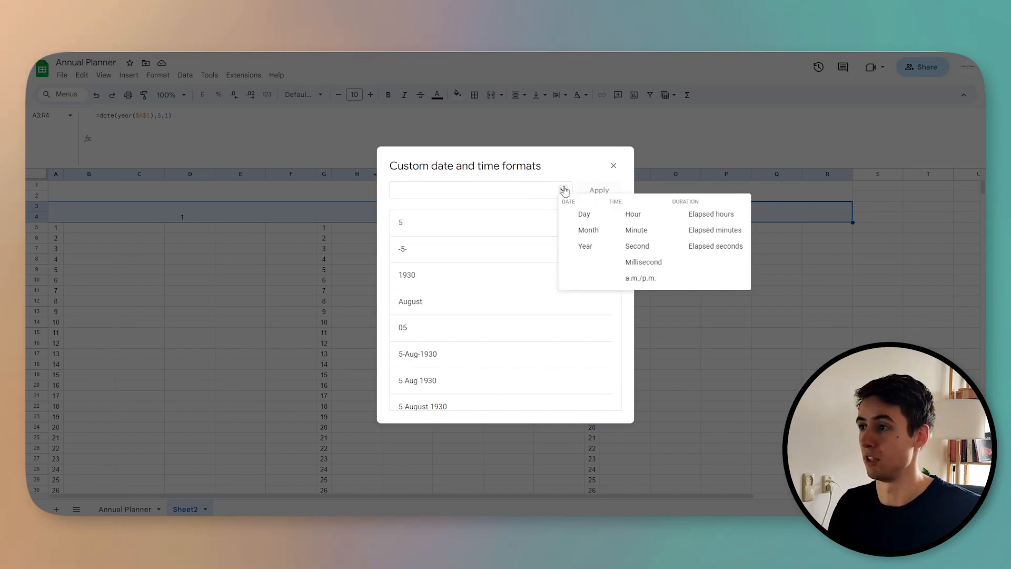
left_click(588, 230)
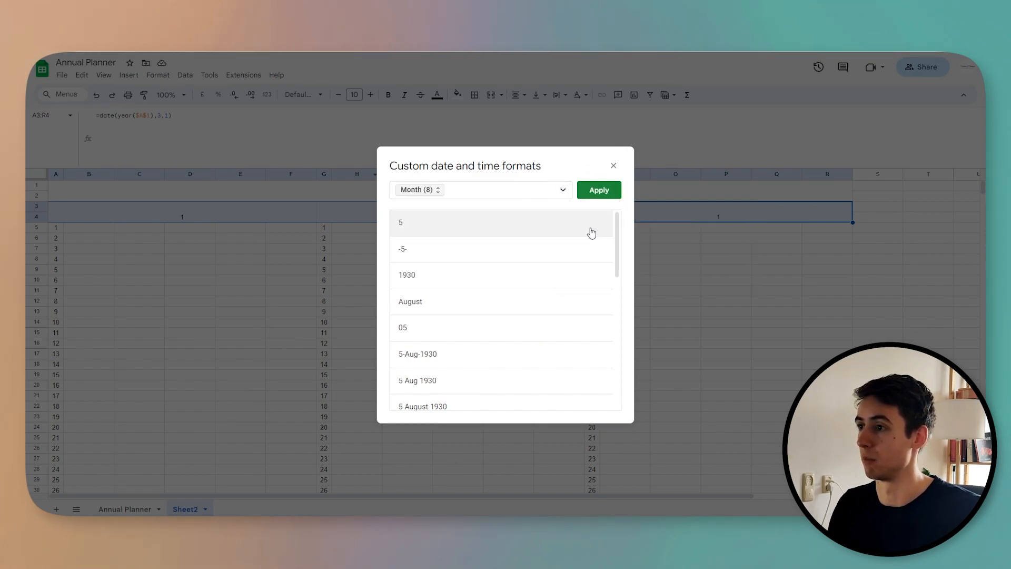
left_click(431, 193)
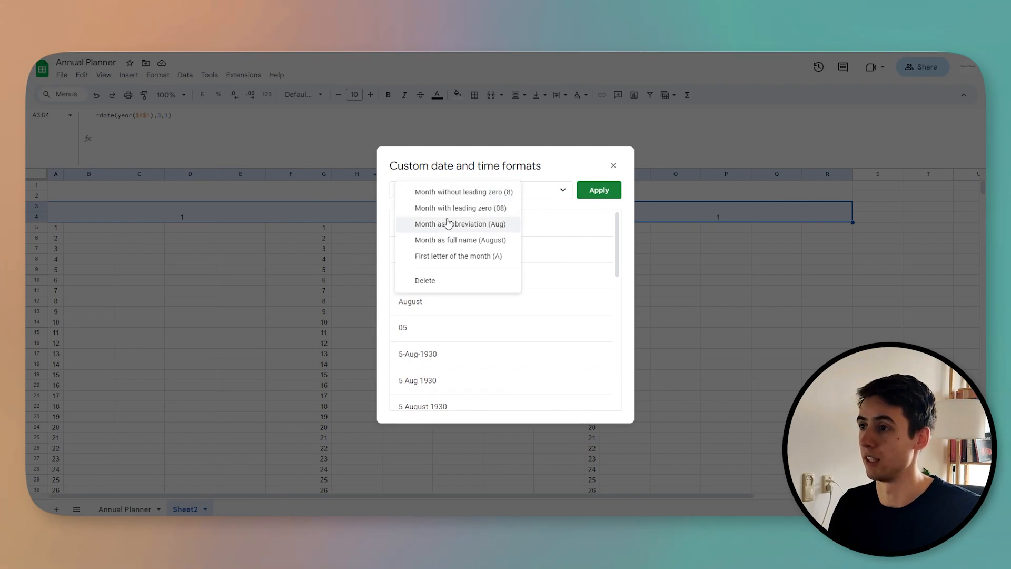
left_click(452, 241)
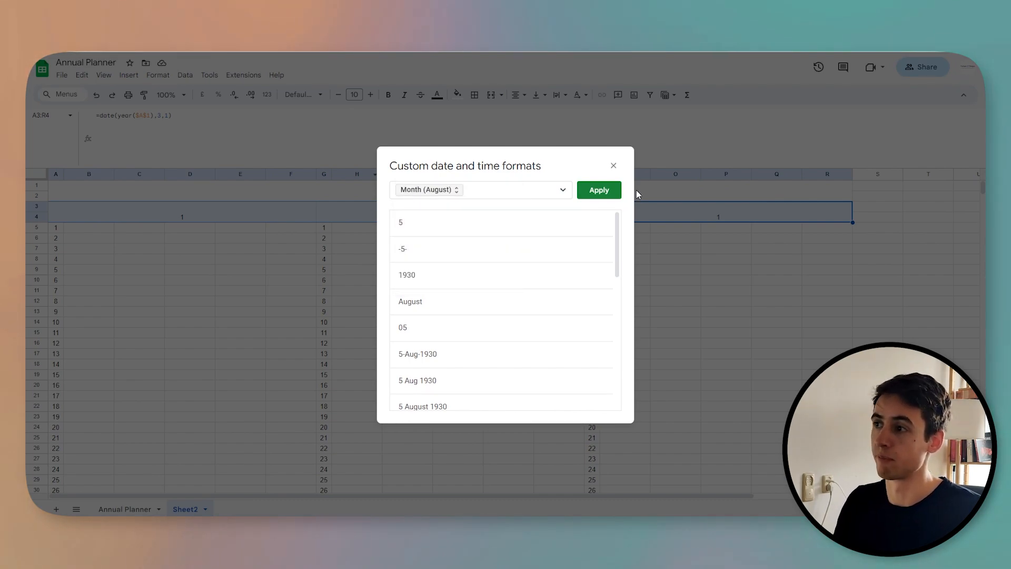
left_click(605, 190)
- Apply a custom date format showing only the full numeric year to the merged year header in A1:R2
left_click(232, 196)
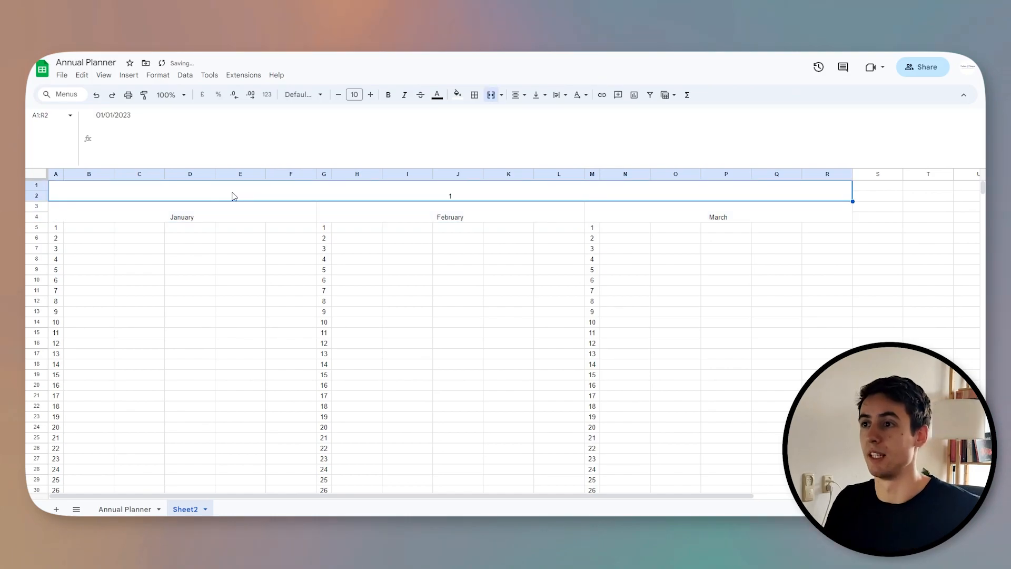
left_click(267, 95)
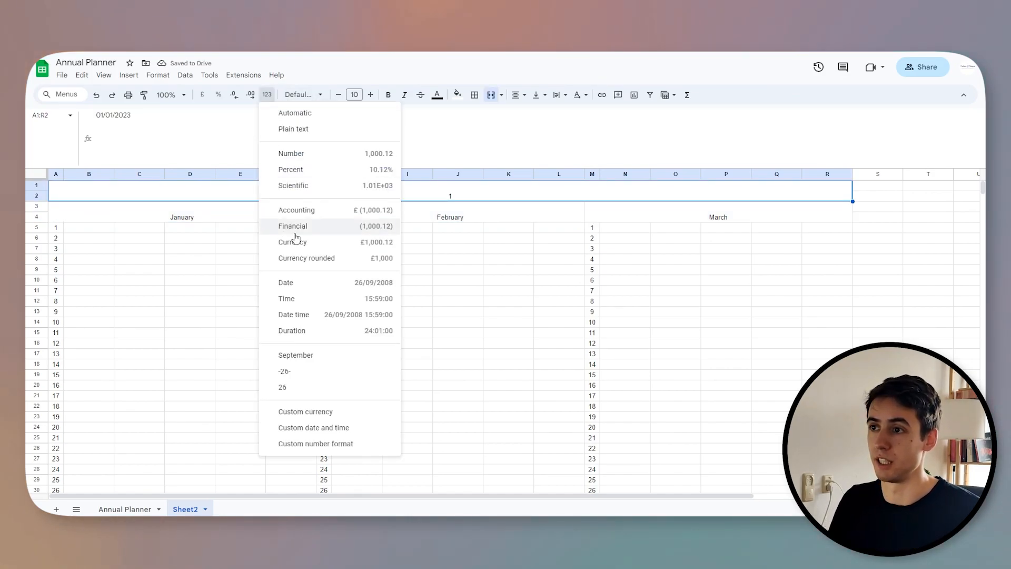
left_click(315, 428)
left_click(421, 189)
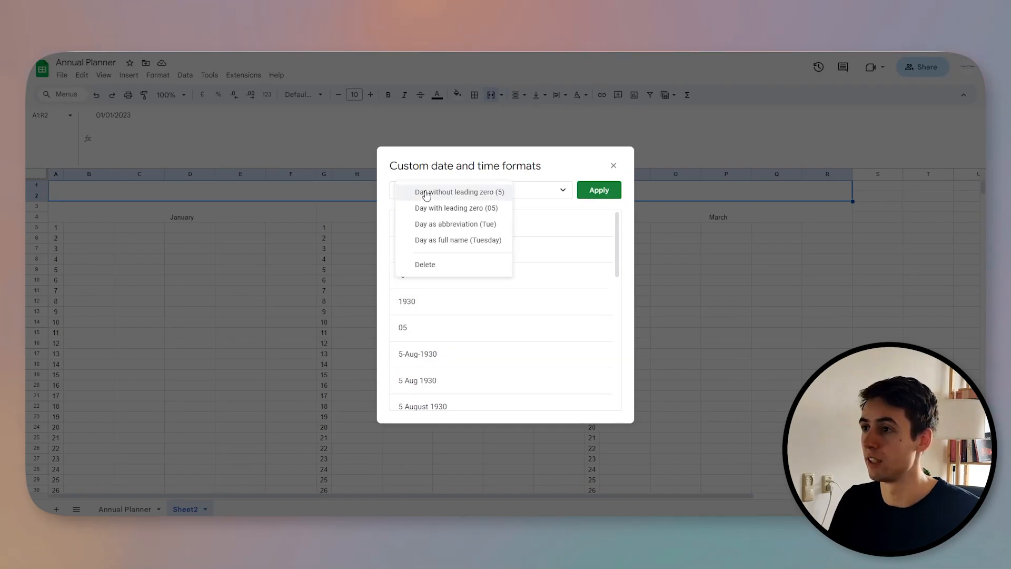
left_click(437, 269)
left_click(573, 190)
left_click(582, 246)
left_click(421, 190)
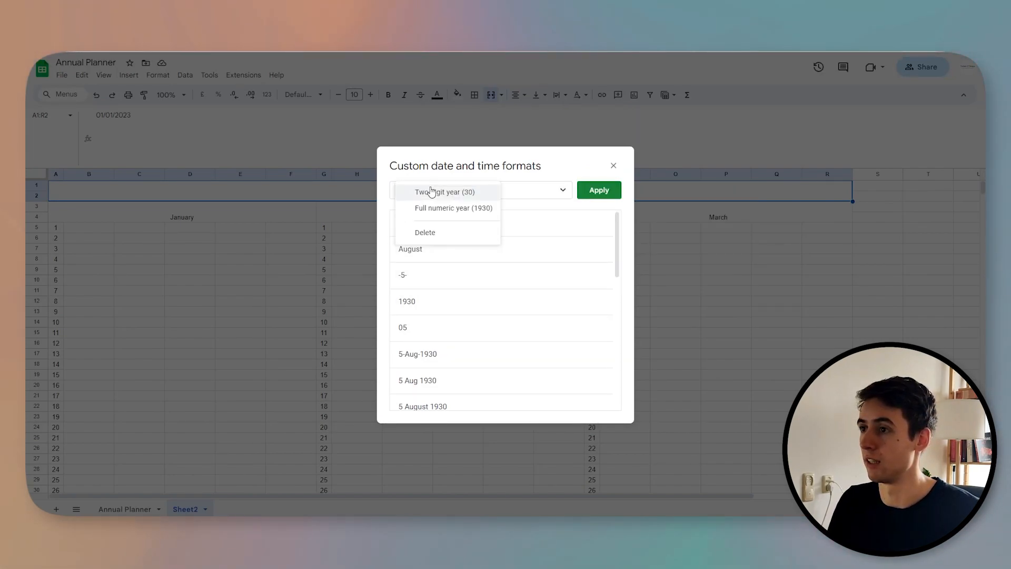
left_click(432, 209)
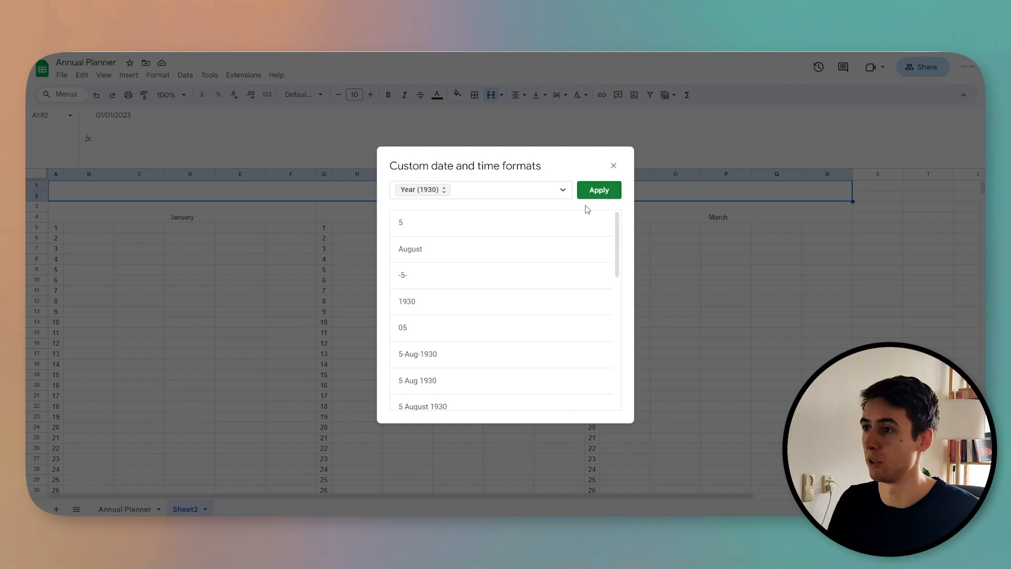
left_click(599, 190)
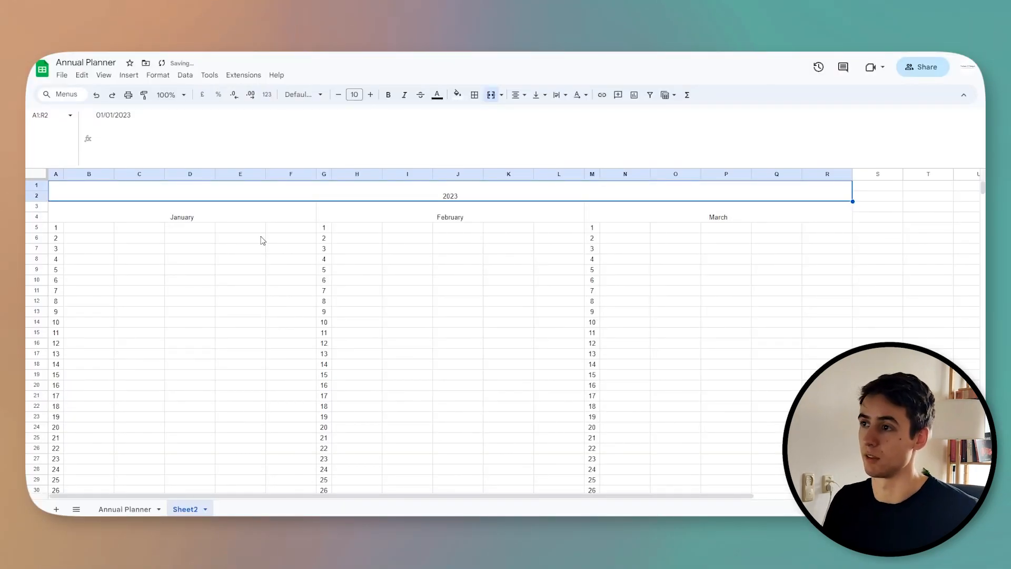
- Left-align the year header, set its font size to 30 and centre it vertically
left_click(516, 95)
left_click(516, 112)
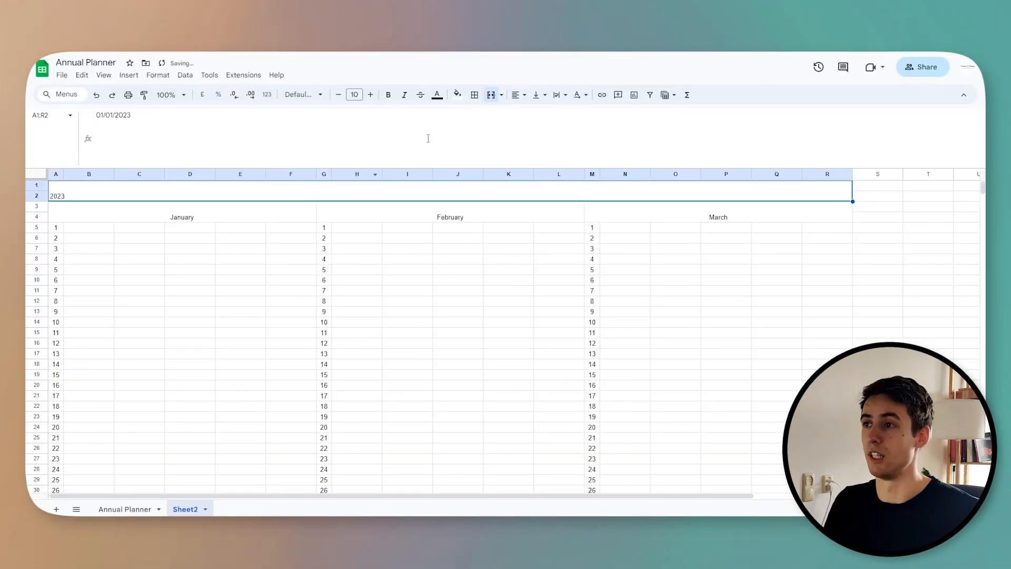
left_click(359, 97)
type("3")
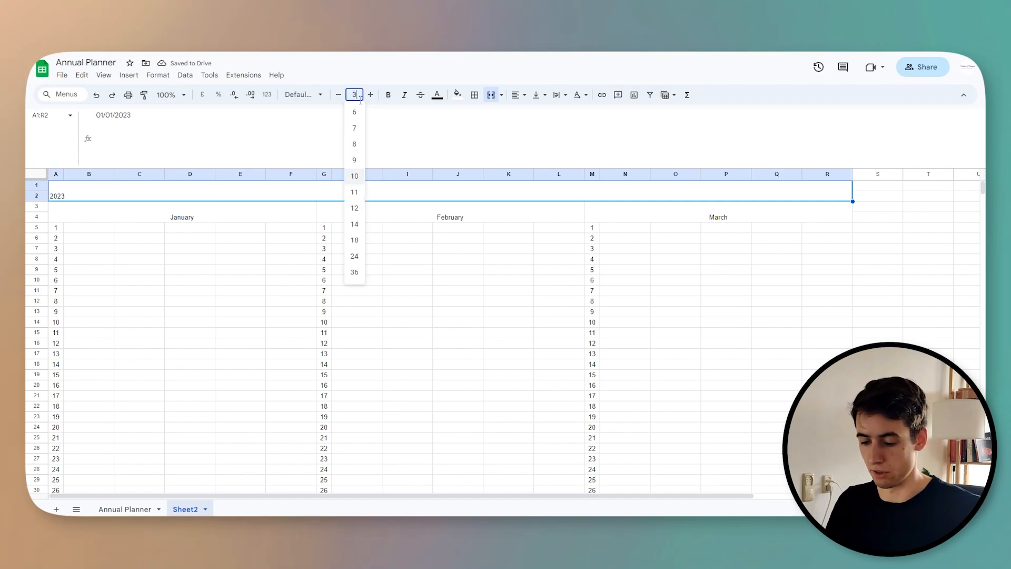
type("0")
key("Return")
left_click(542, 98)
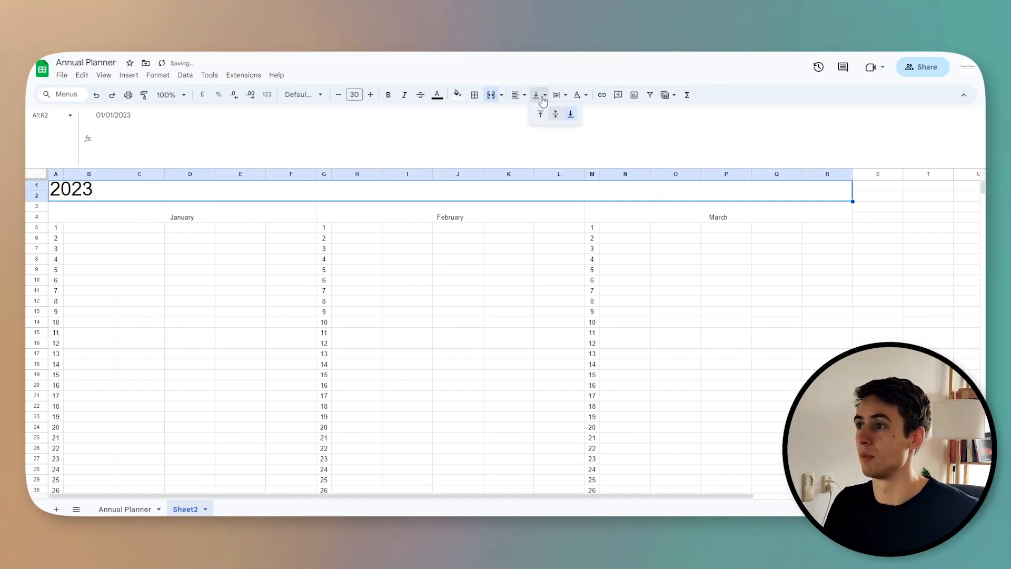
left_click(555, 115)
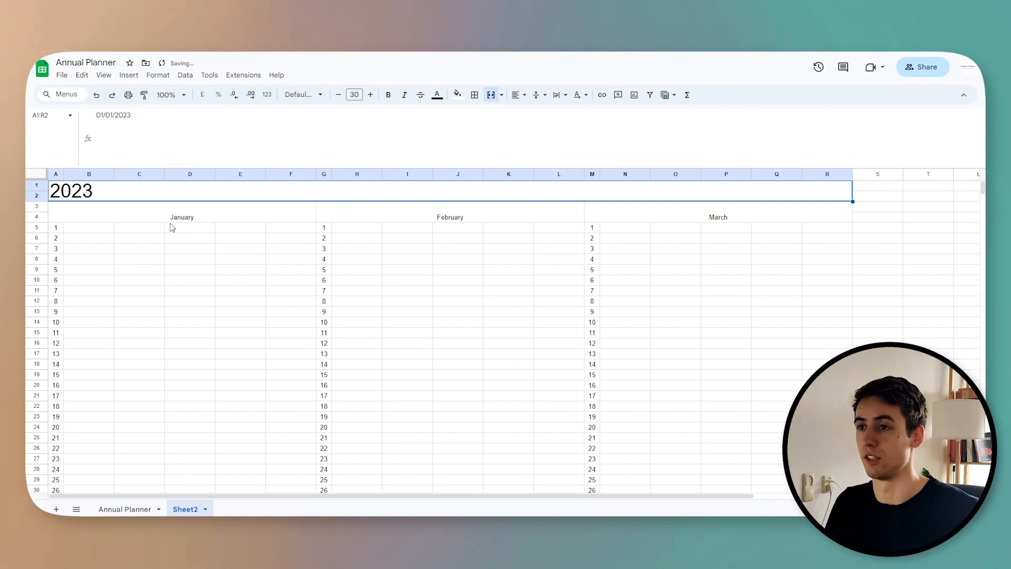
- Set the January, February and March headers to font size 20 and centre them vertically
left_click(173, 218)
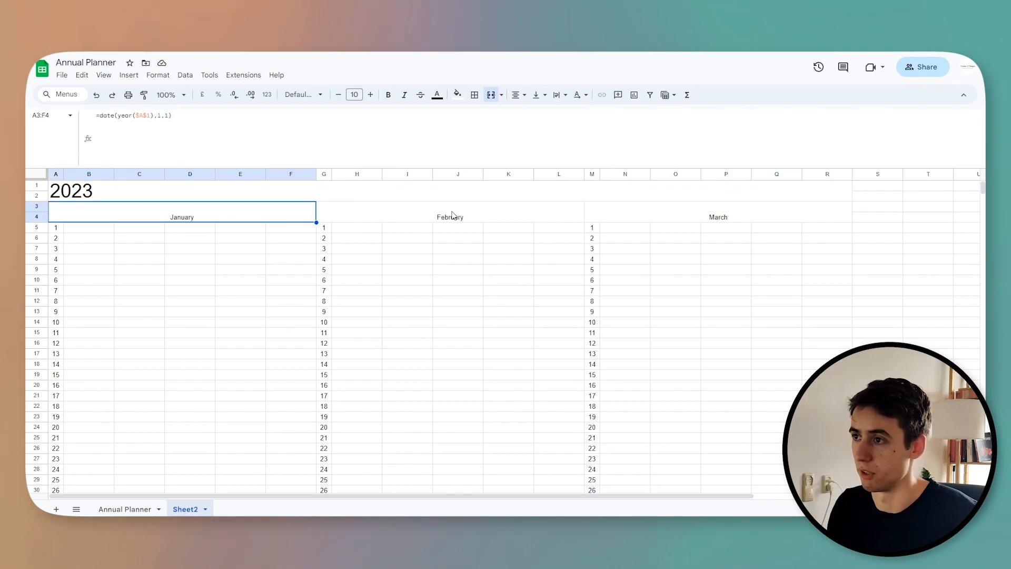
left_click(475, 217, "shift")
left_click(682, 209, "shift")
left_click(370, 94)
left_click(371, 95)
left_click(371, 94)
left_click(370, 95)
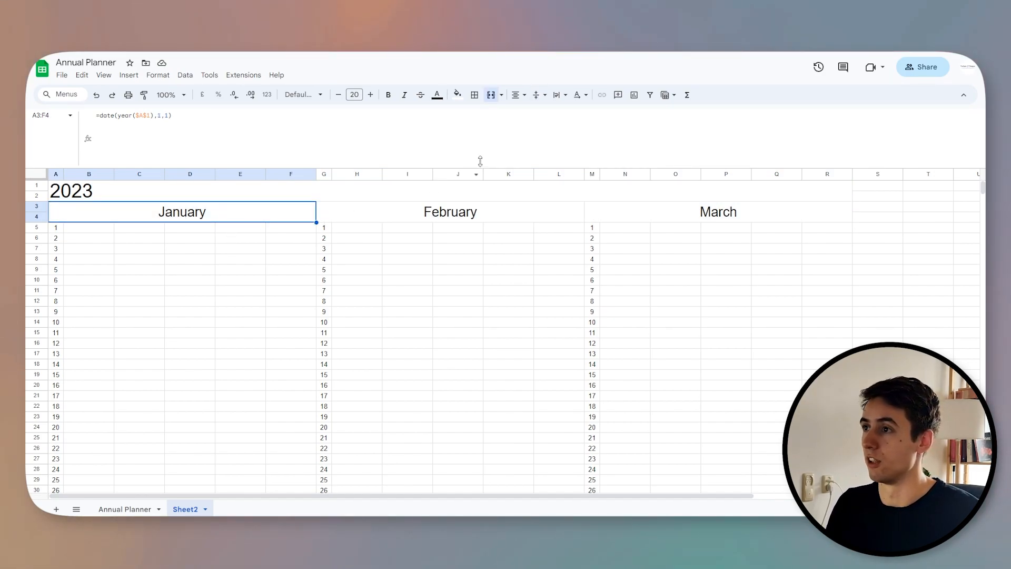
- Fill the January header with brick red, the February header with soft red and the March header with light orange
left_click(457, 94)
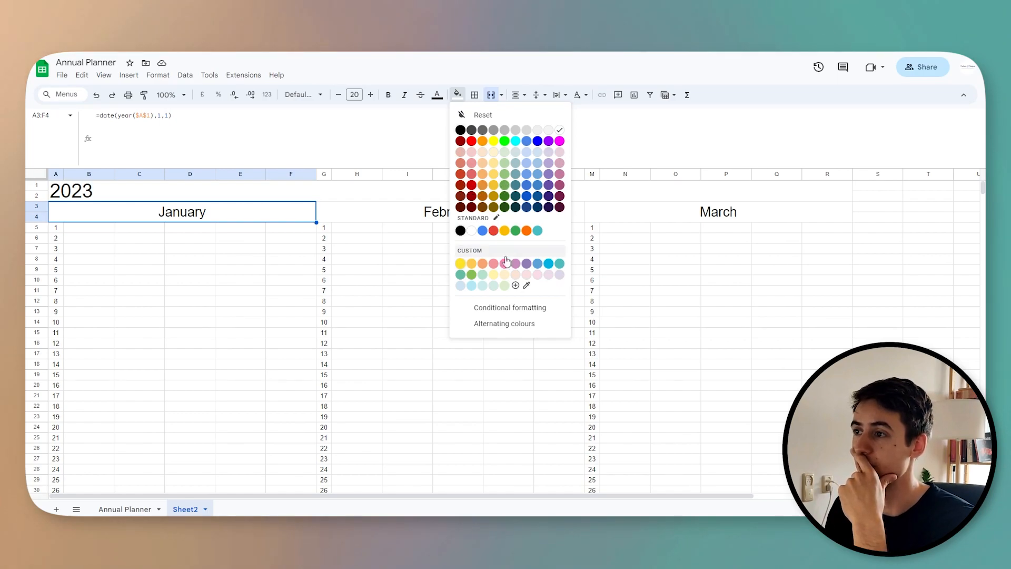
left_click(460, 178)
left_click(529, 202)
key("ctrl+y")
key("Right")
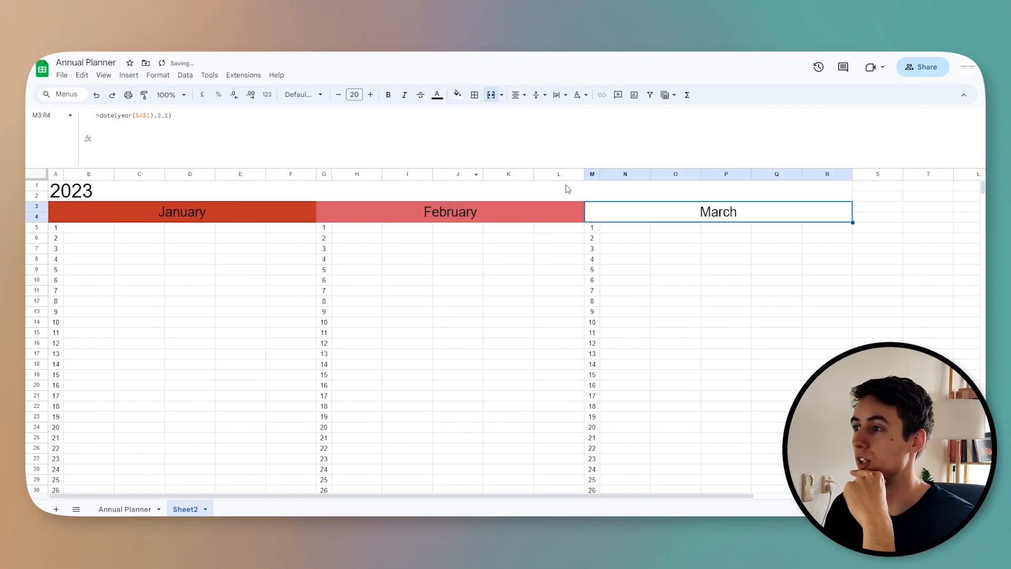
left_click(457, 95)
left_click(484, 178)
left_click(461, 313)
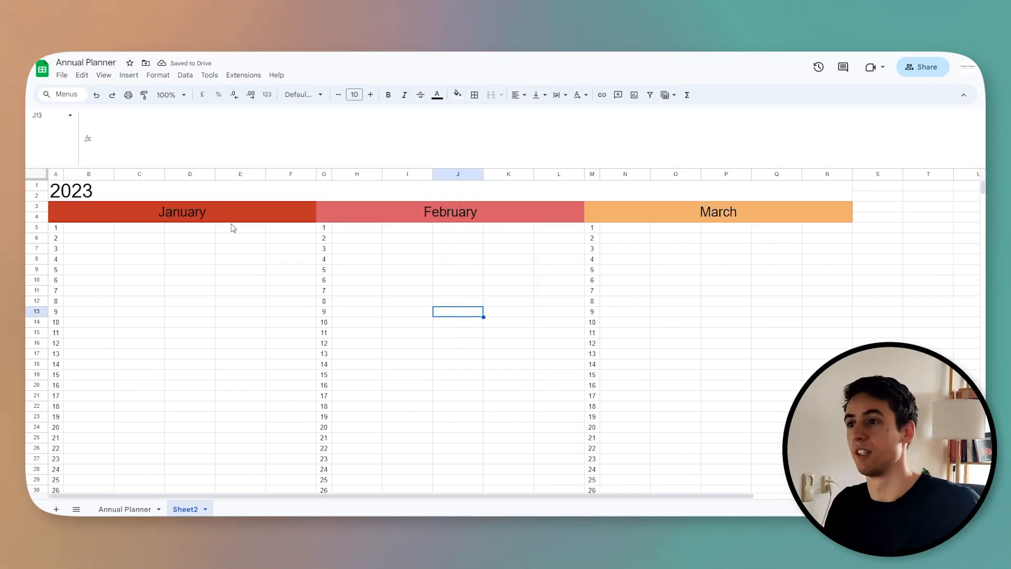
left_click(685, 220)
left_click(95, 217)
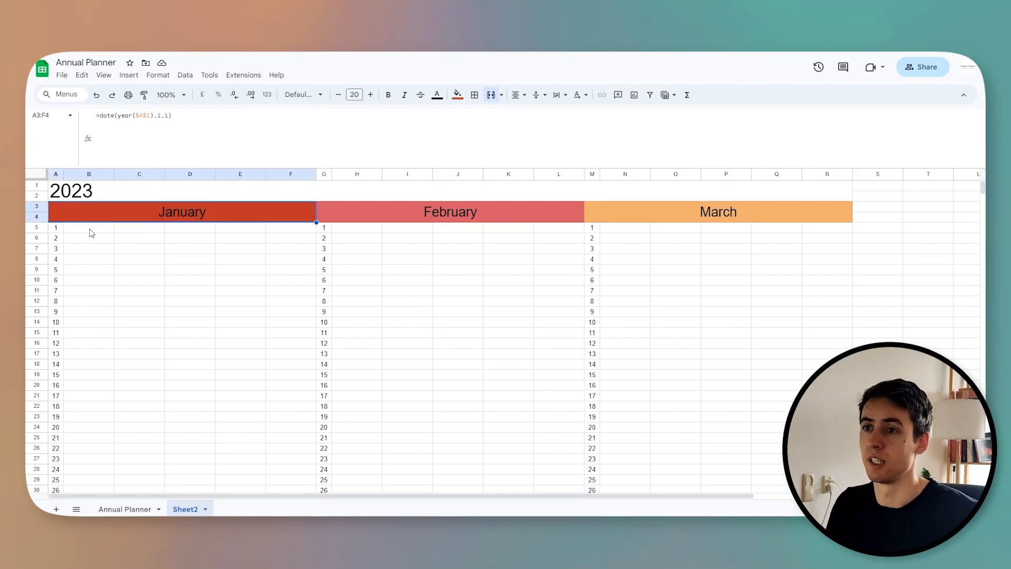
left_click(56, 228)
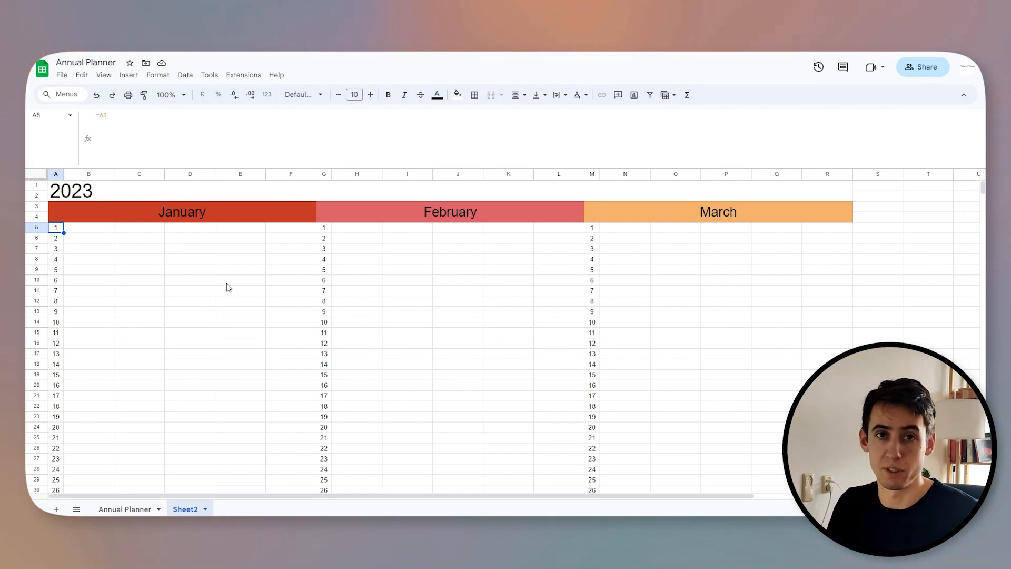
- Enter AND(INDIRECT("A" & ROW())<>"", WEEKDAY(INDIRECT("A" & ROW()), 2) > 5) as plain text in cell C38 below the day numbers
scroll(188, 329, "down", 1)
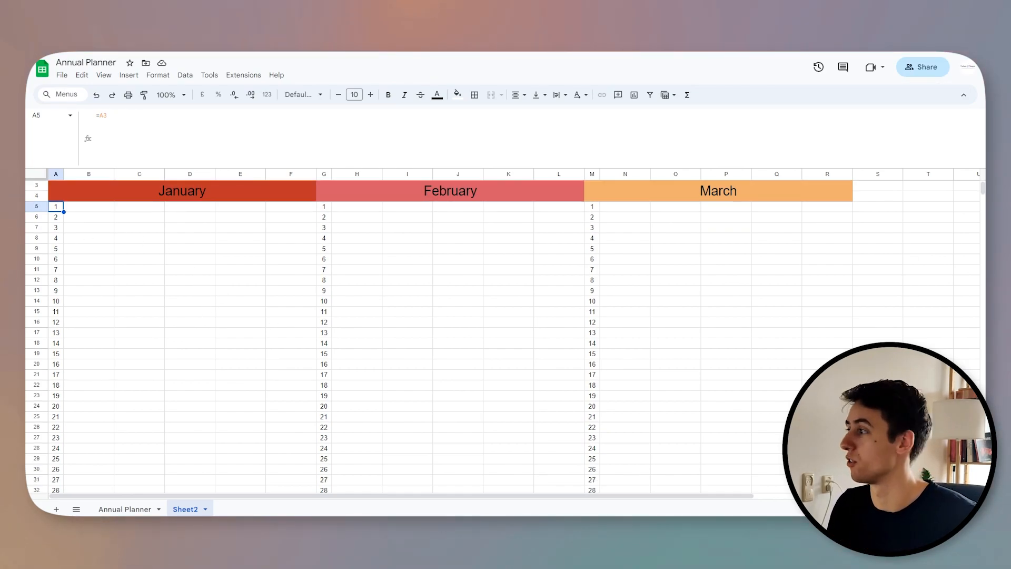
scroll(384, 350, "down", 4)
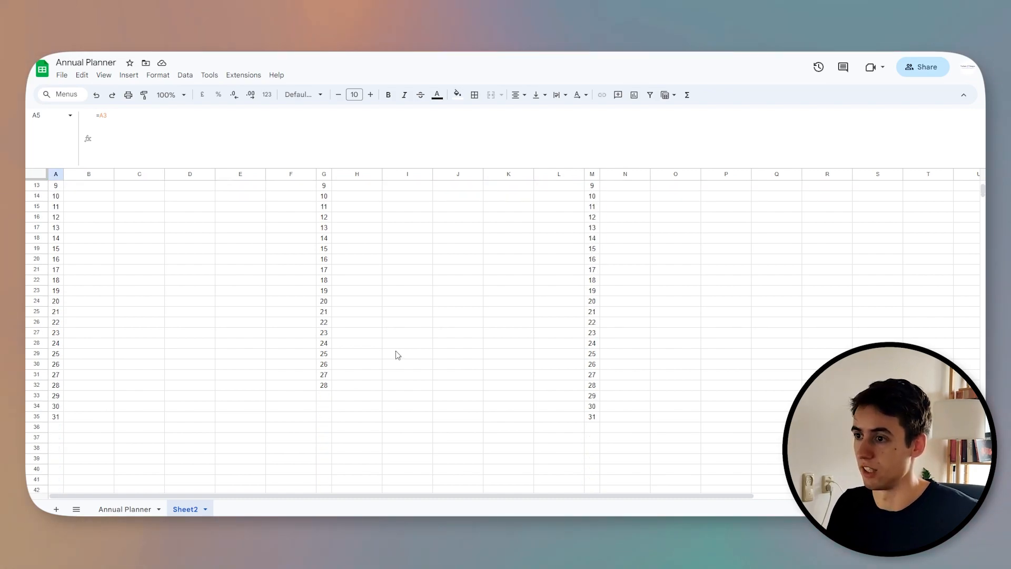
left_click(131, 433)
left_click(149, 138)
type("AND(INDIRECT(\"A\" & ROW())<>\"\", WEEKDAY(INDIRECT(\"A\" & ROW()), 2) > 5)")
key("Return")
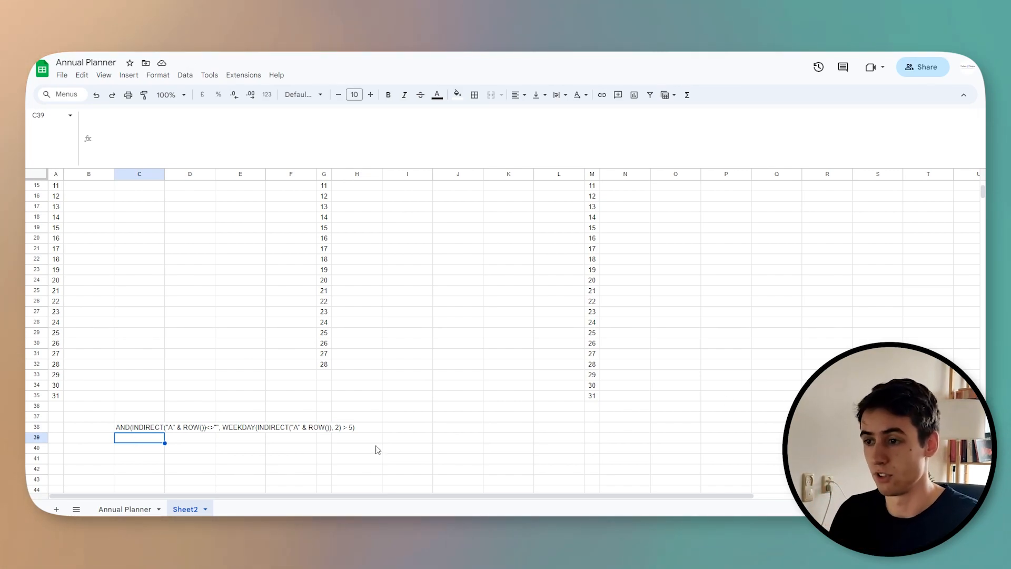
- Examine the formula text in C38, especially the WEEKDAY function, its type argument 2 and the greater-than-5 comparison
left_click(185, 428)
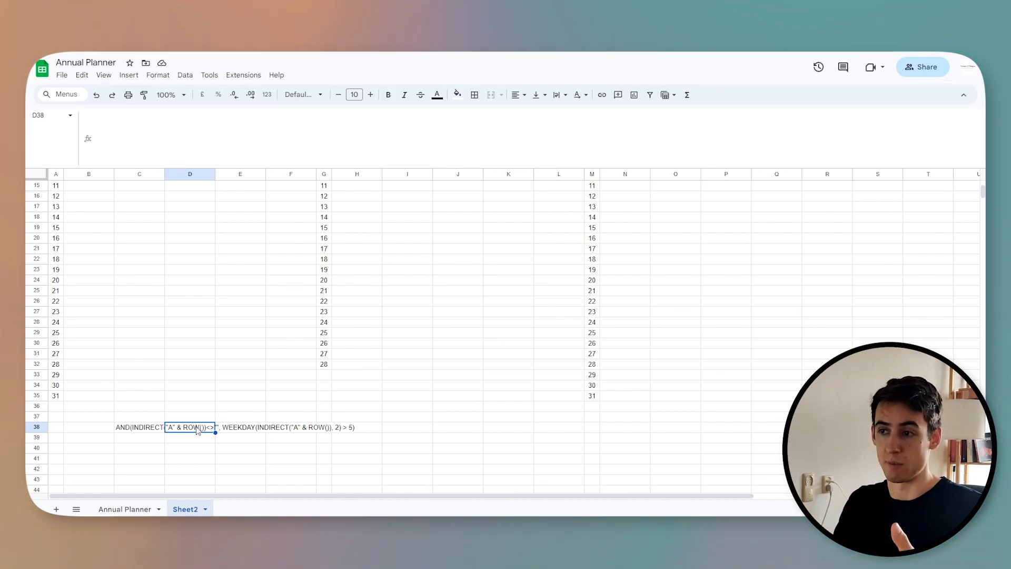
left_click(284, 430)
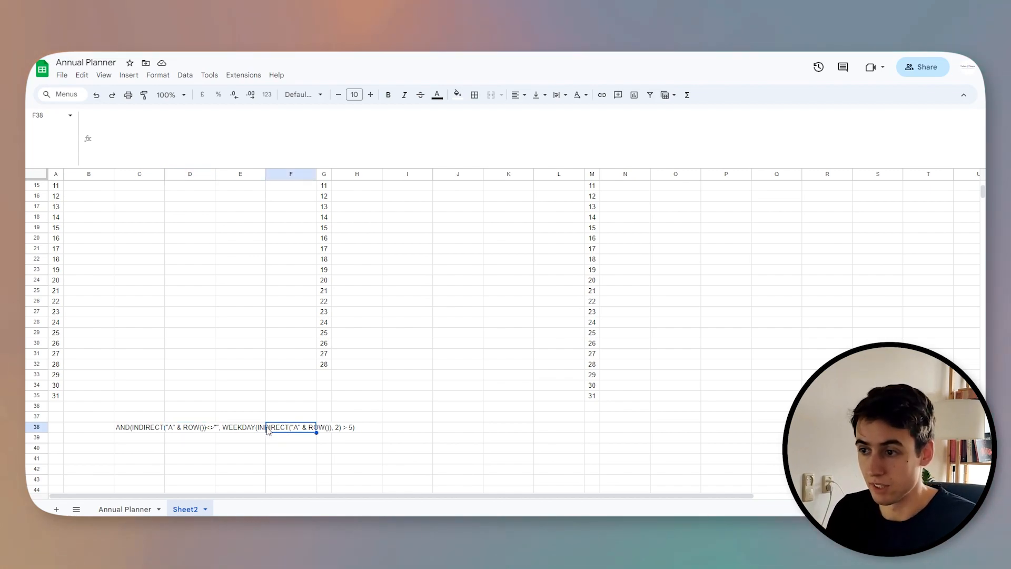
left_click(245, 435)
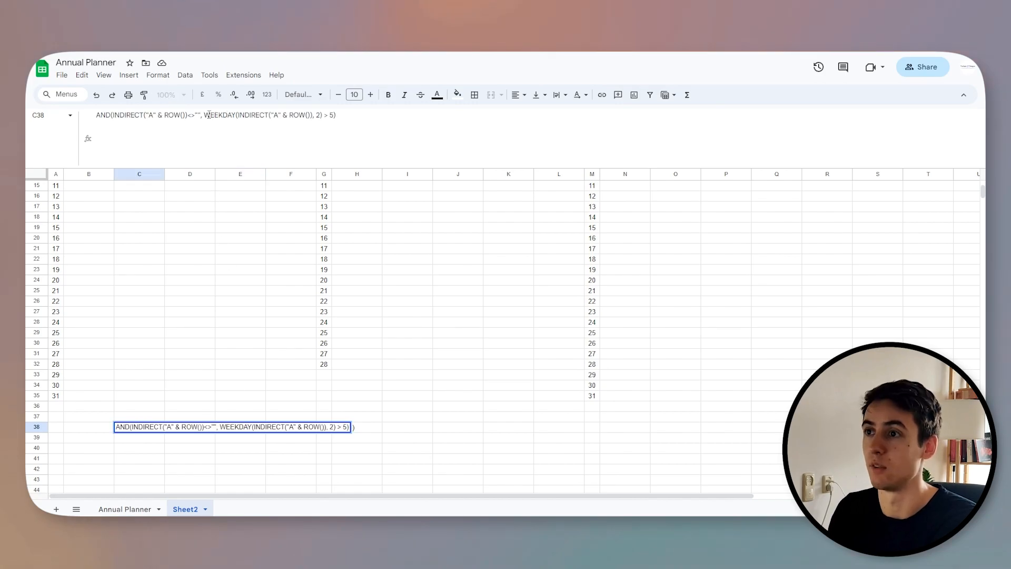
left_click_drag(210, 117, 239, 117)
left_click(243, 118)
left_click(313, 115)
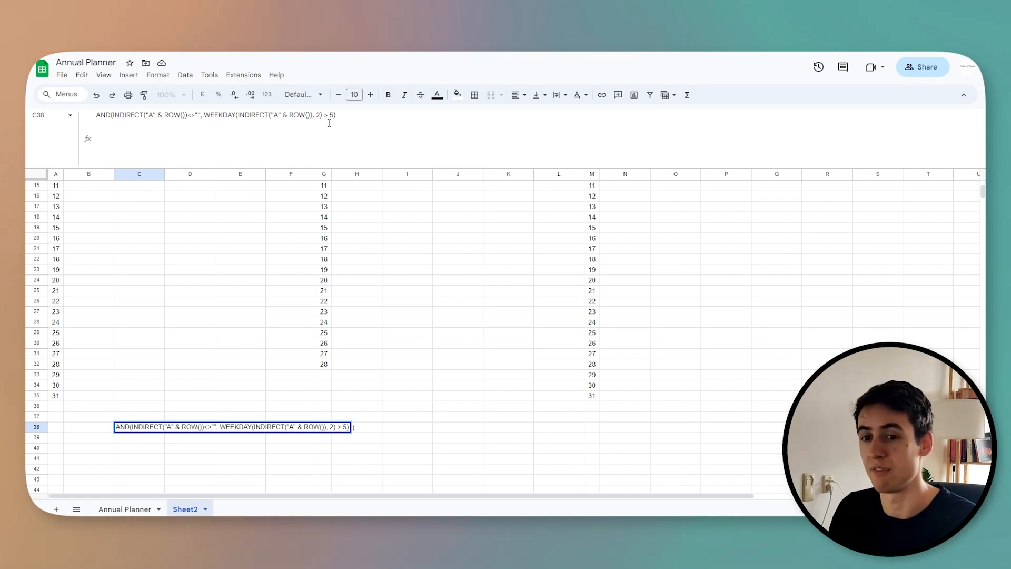
left_click_drag(314, 114, 319, 115)
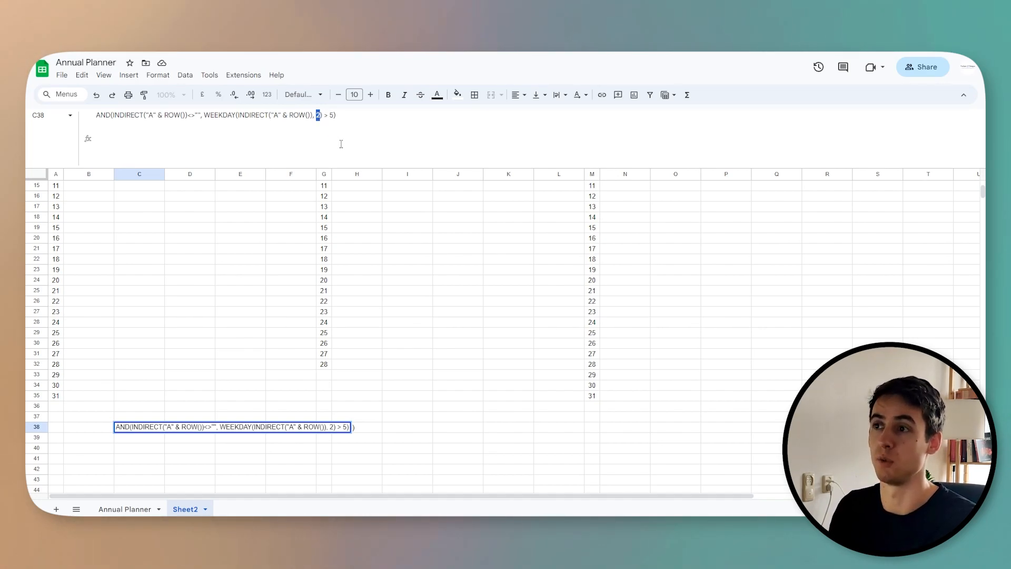
left_click(355, 132)
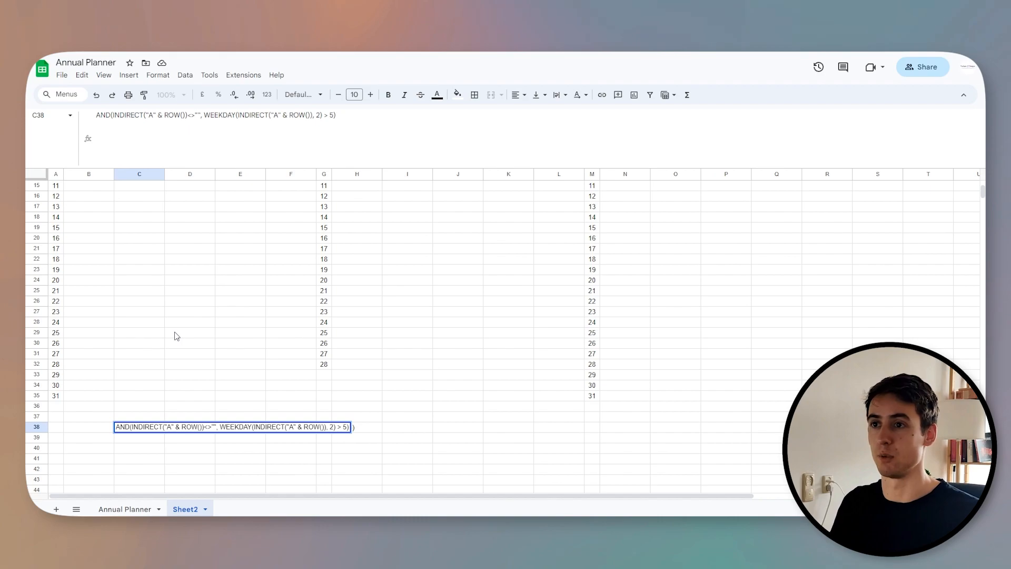
- Clear the helper formula text from cell C38
left_click(161, 470)
left_click(132, 430)
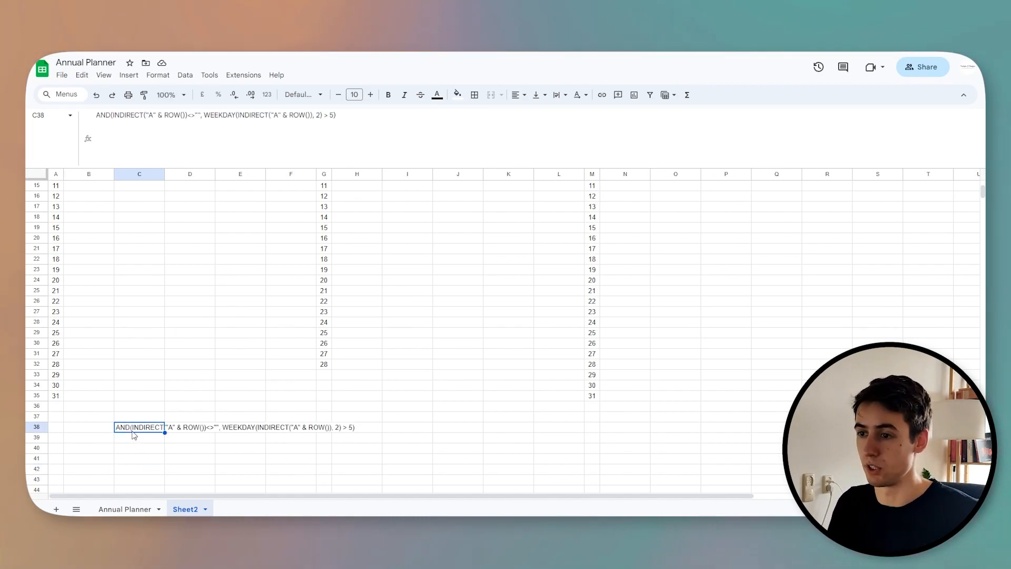
key("Delete")
- Start a conditional formatting rule for January's day block, A5:F35
left_click(54, 399)
scroll(207, 432, "up", 3)
scroll(206, 431, "up", 2)
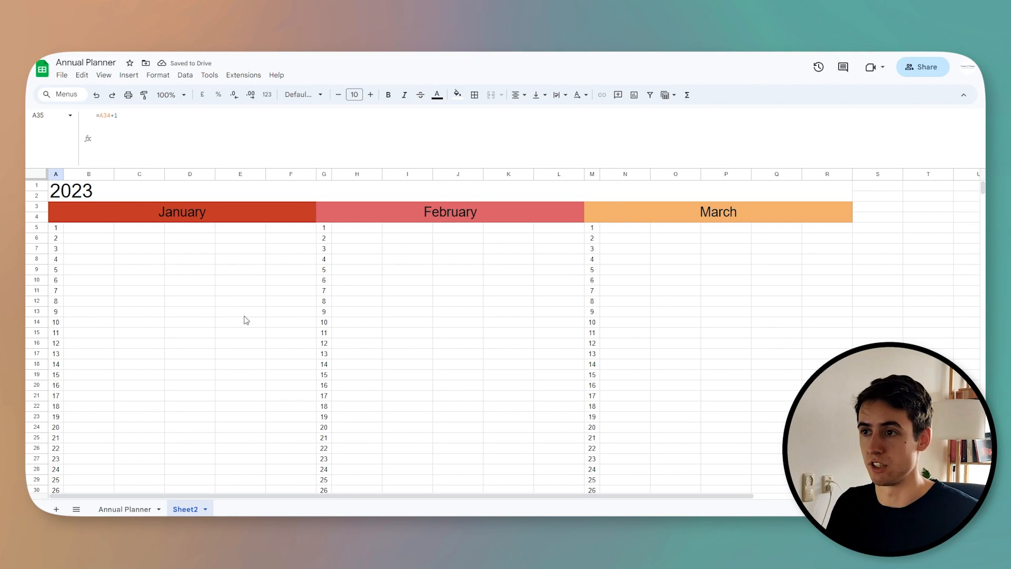
left_click(278, 229, "shift")
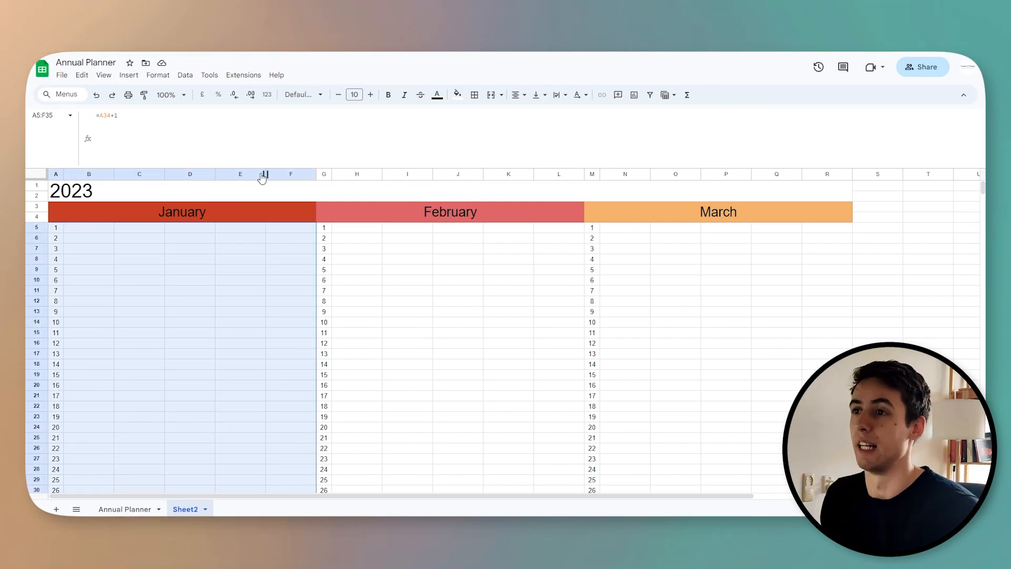
left_click(163, 77)
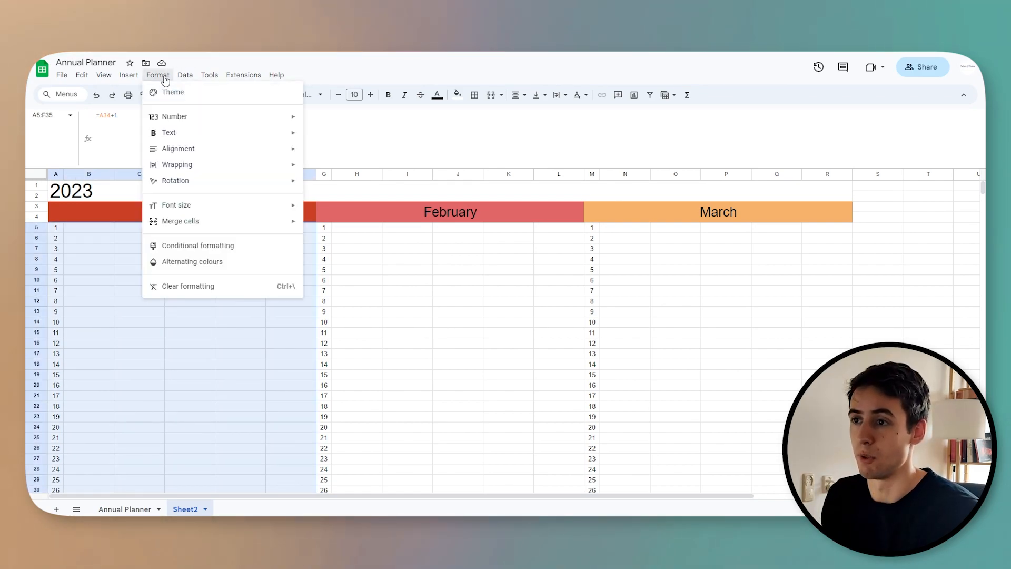
left_click(207, 246)
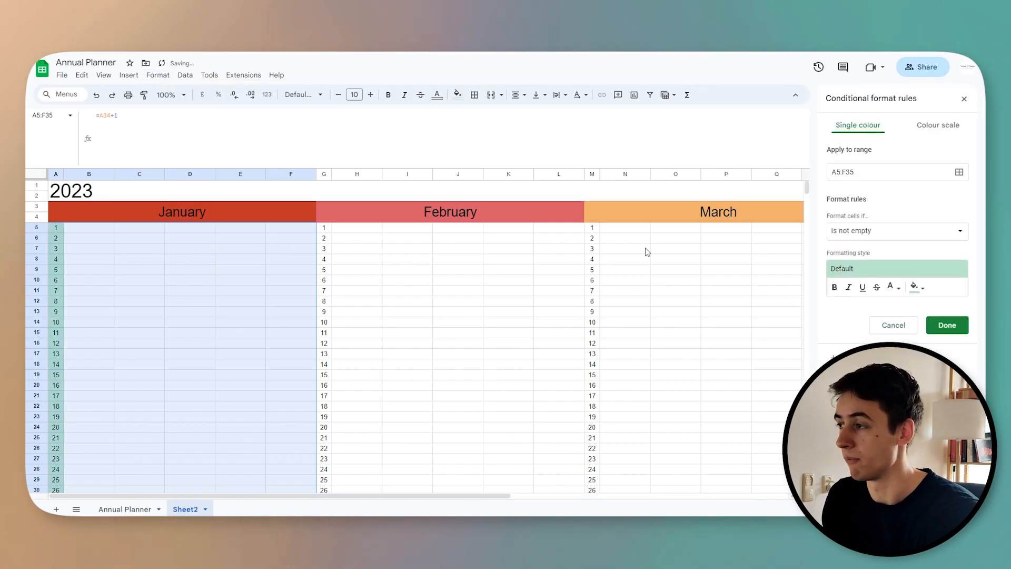
- Set the rule's condition to the custom formula =AND(INDIRECT("A" & ROW())<>"", WEEKDAY(INDIRECT("A" & ROW()), 2) > 5)
left_click(958, 233)
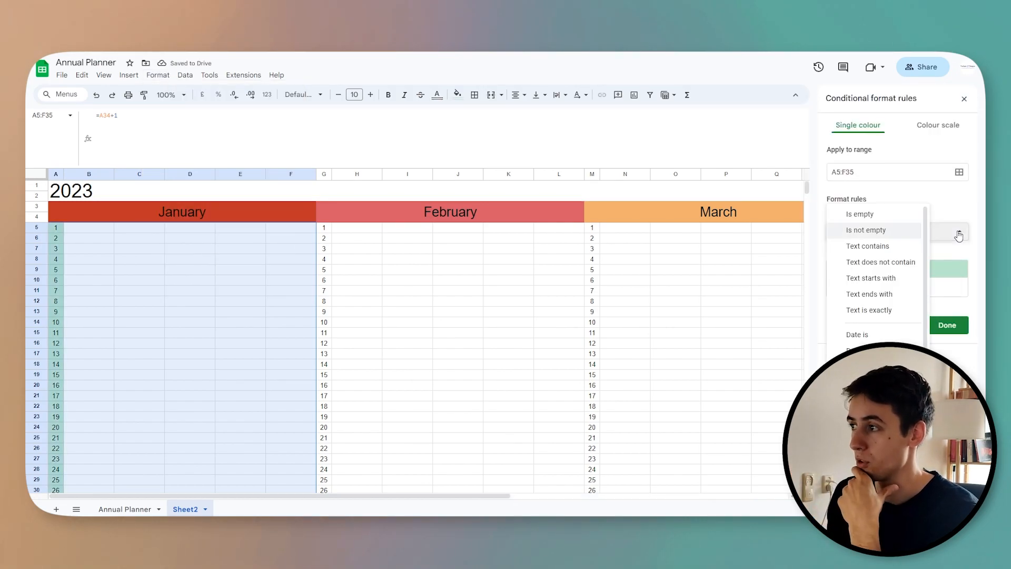
scroll(874, 274, "down", 1)
left_click(876, 333)
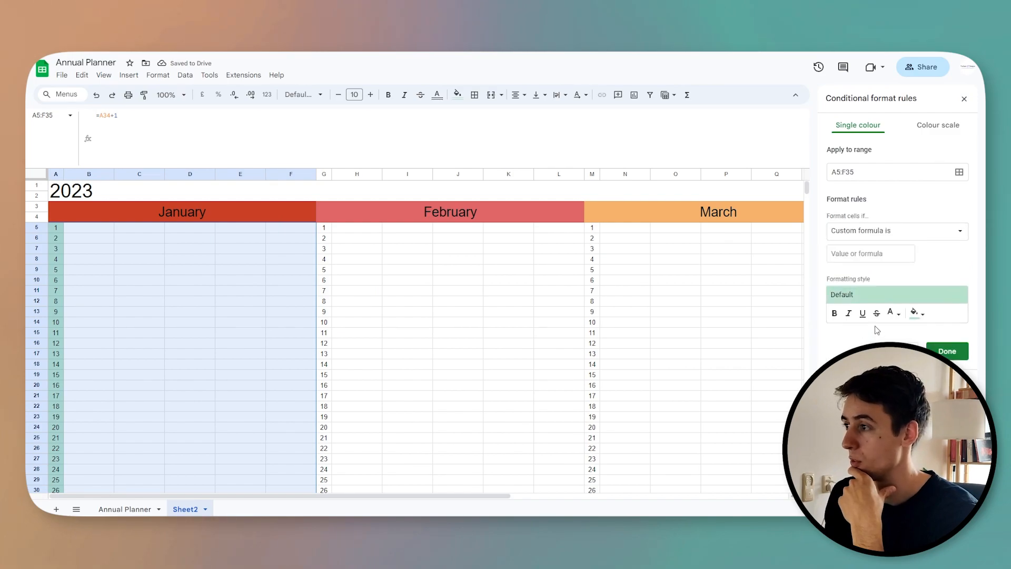
left_click(876, 257)
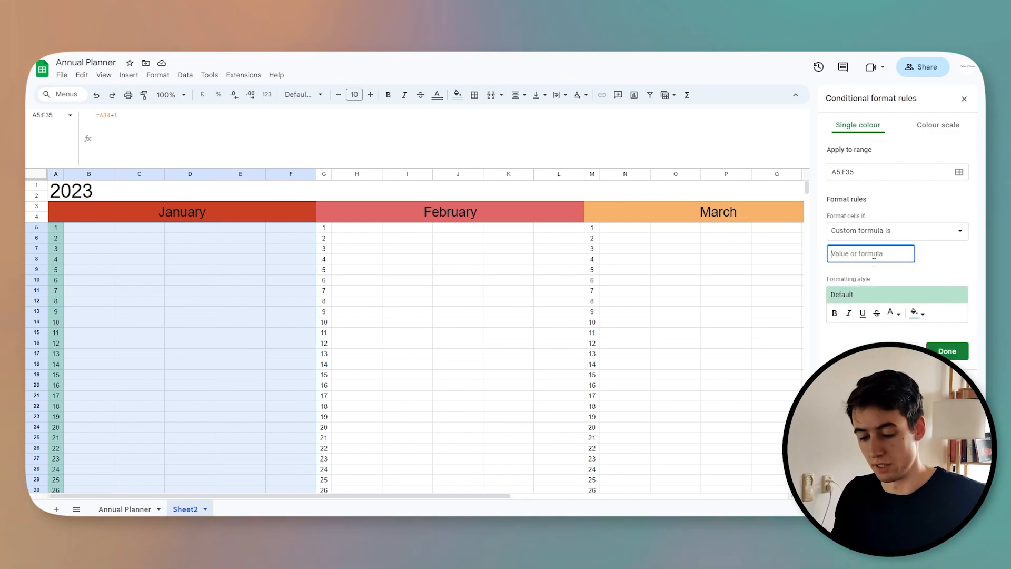
type("=WEEKDAY(INDIRECT(\"A\" & ROW()), 2) > 5")
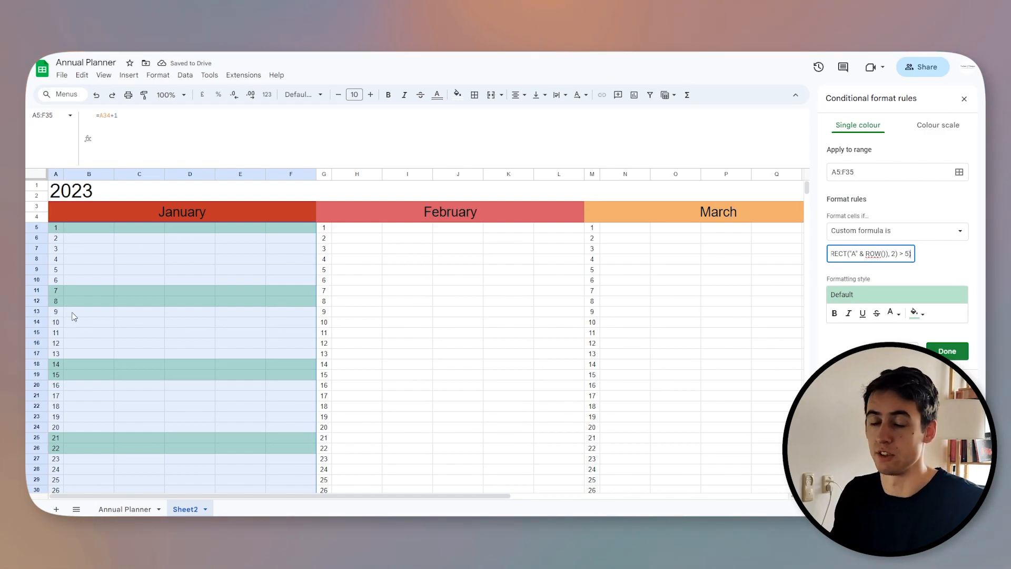
- Give January's weekend rule a pale brick-red fill and check the highlighted rows
left_click(920, 314)
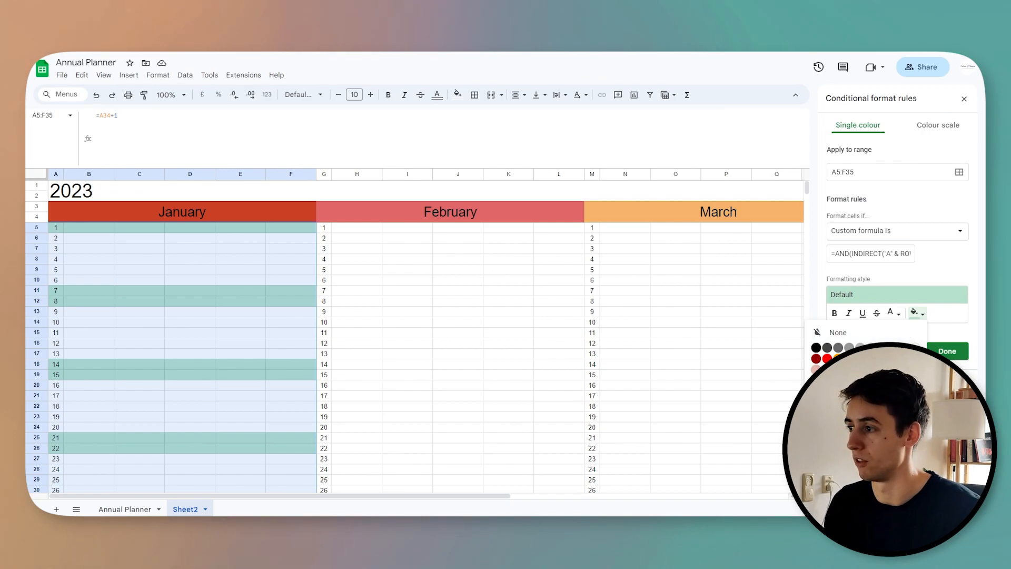
left_click(815, 369)
left_click(269, 213)
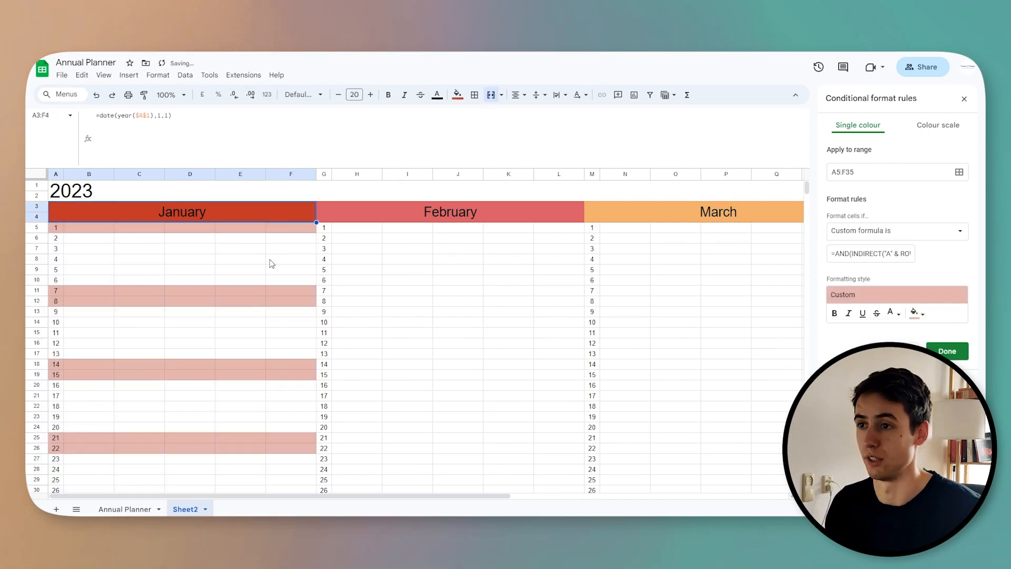
left_click(457, 311)
scroll(343, 395, "down", 3)
scroll(343, 395, "up", 2)
scroll(343, 395, "up", 1)
left_click(89, 290)
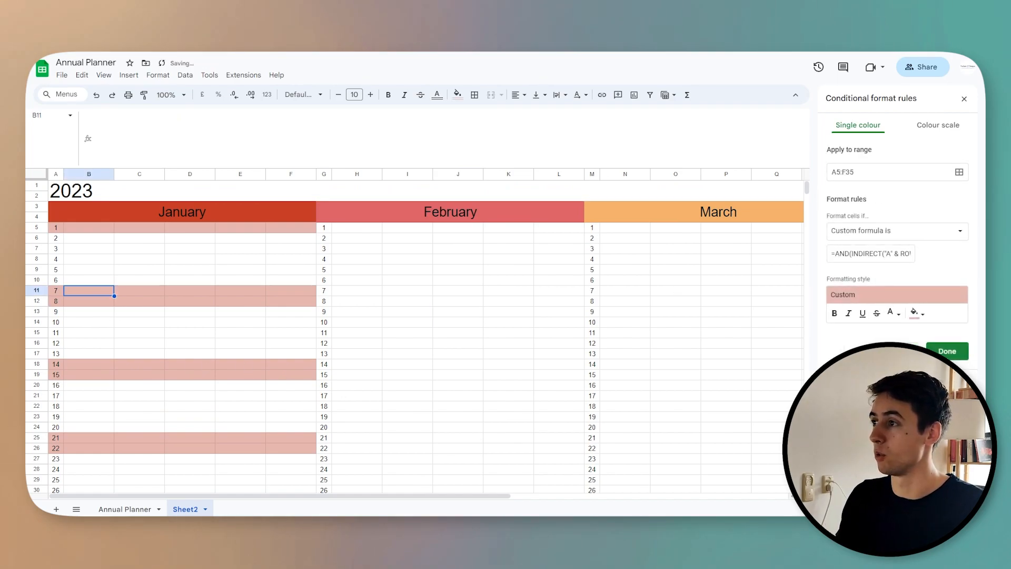
- Change the weekend rule's range to G5:L35 to cover February's day block
left_click(839, 173)
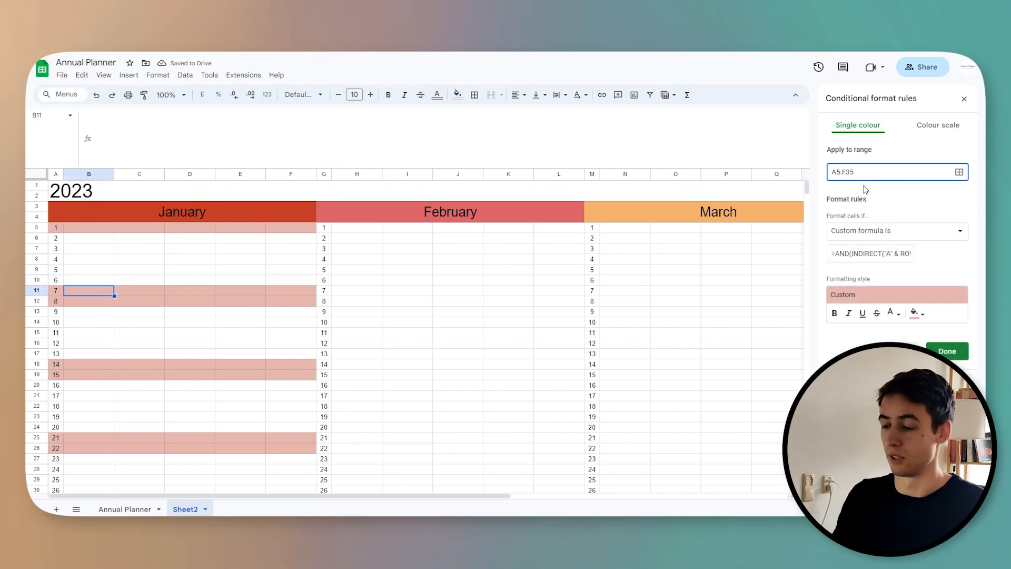
left_click(324, 229)
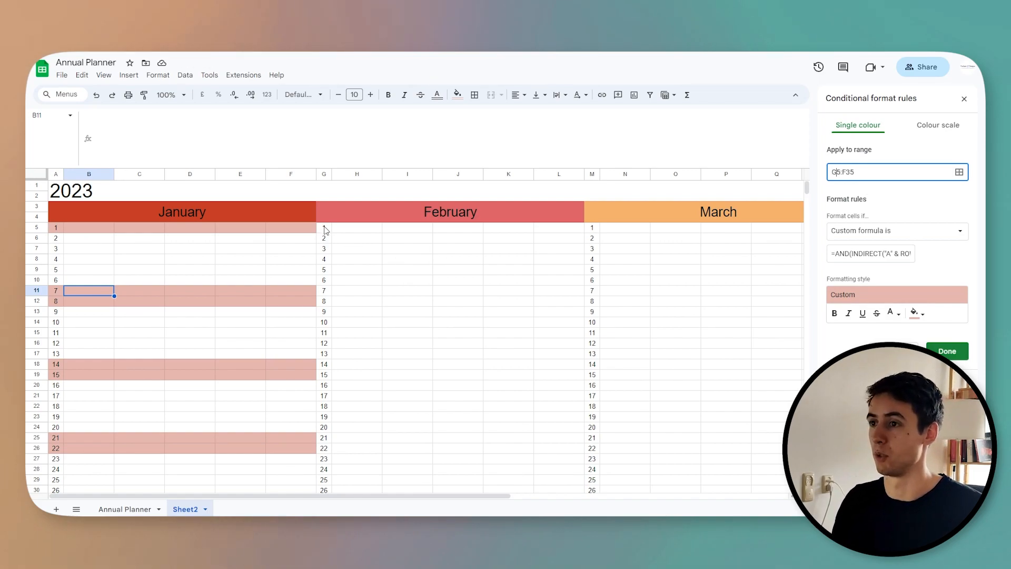
left_click(878, 169)
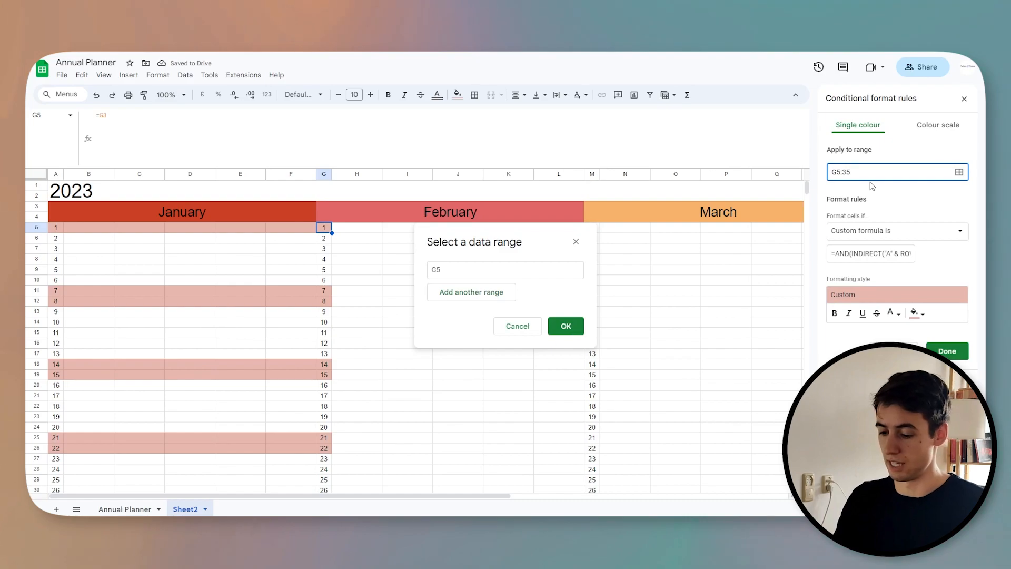
type("L")
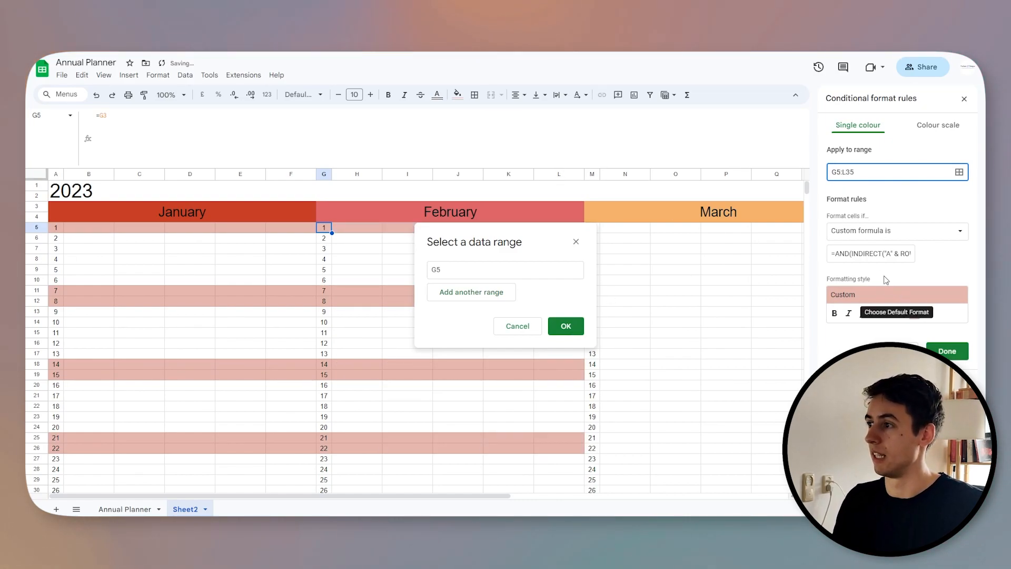
- Replace column A with G in both INDIRECT references of February's weekend formula and save the rule
left_click(854, 255)
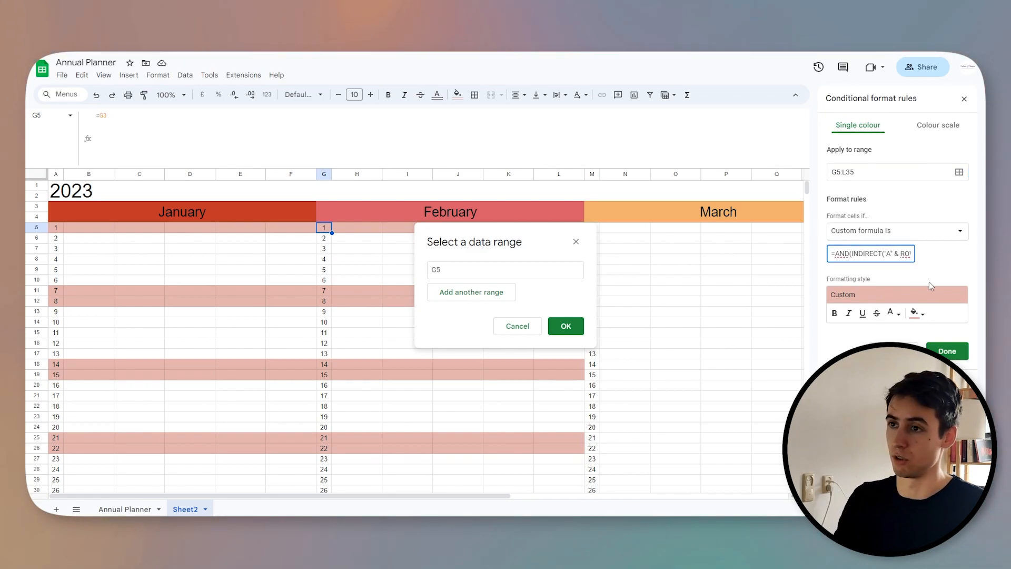
key("BackSpace")
type("G")
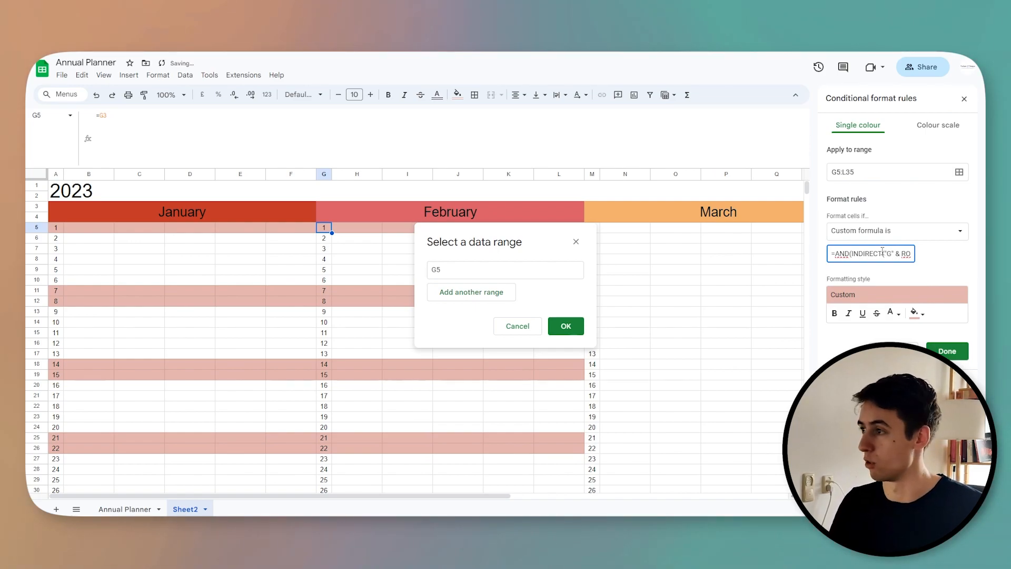
key("Right")
key("Right")
key("Right")
key("Right")
key("Right")
key("Right")
key("Right")
key("Right")
key("Right")
key("Right")
key("Right")
key("Right")
key("Right")
key("Right")
key("Right")
key("Right")
key("Right")
key("Right")
key("Right")
key("Right")
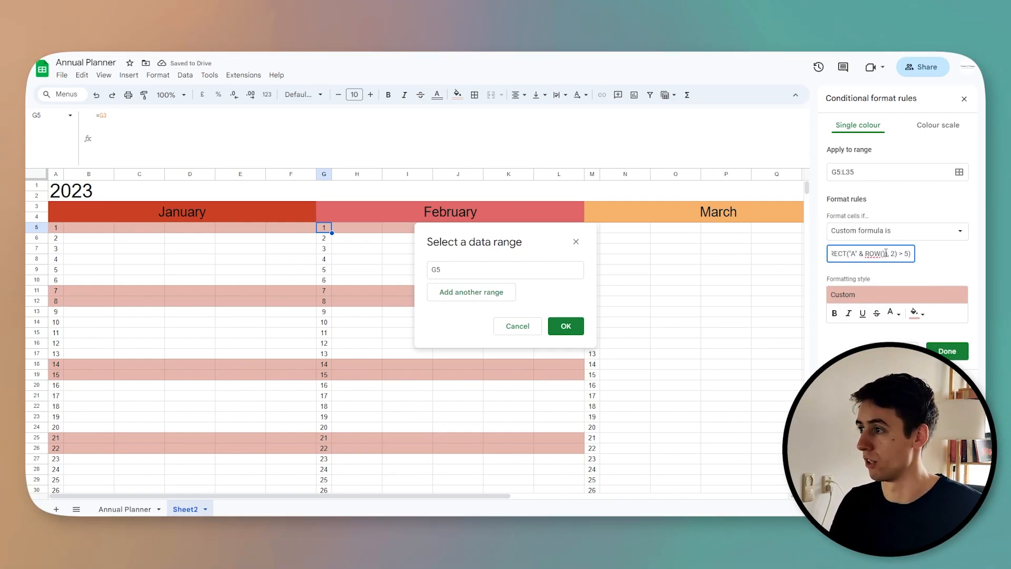
left_click(857, 256)
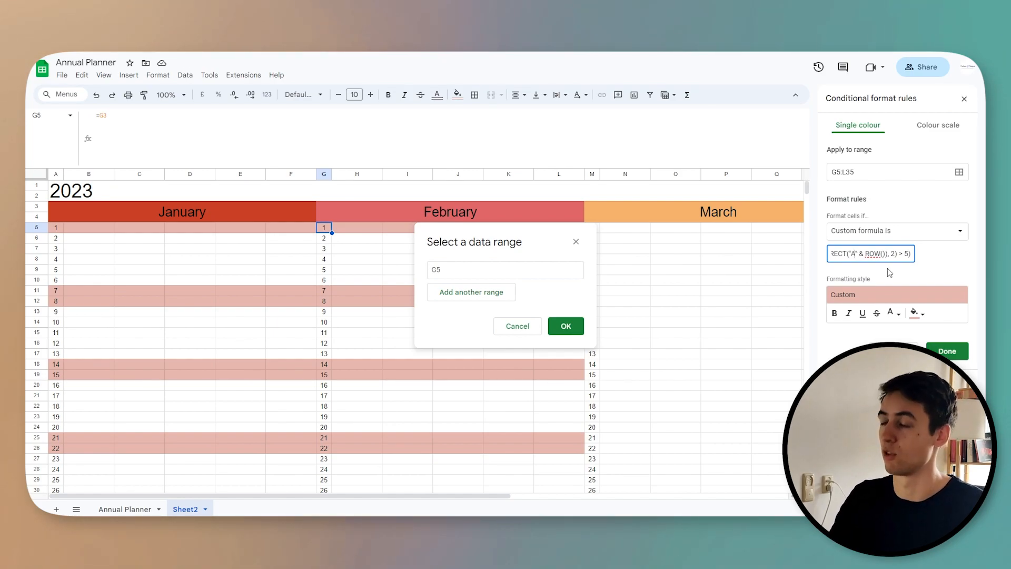
key("BackSpace")
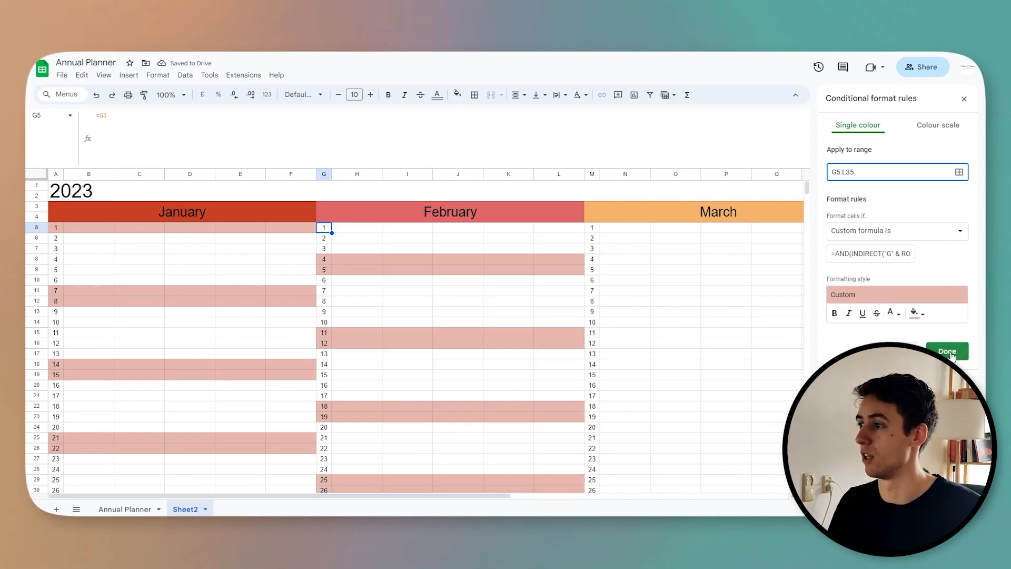
left_click(948, 351)
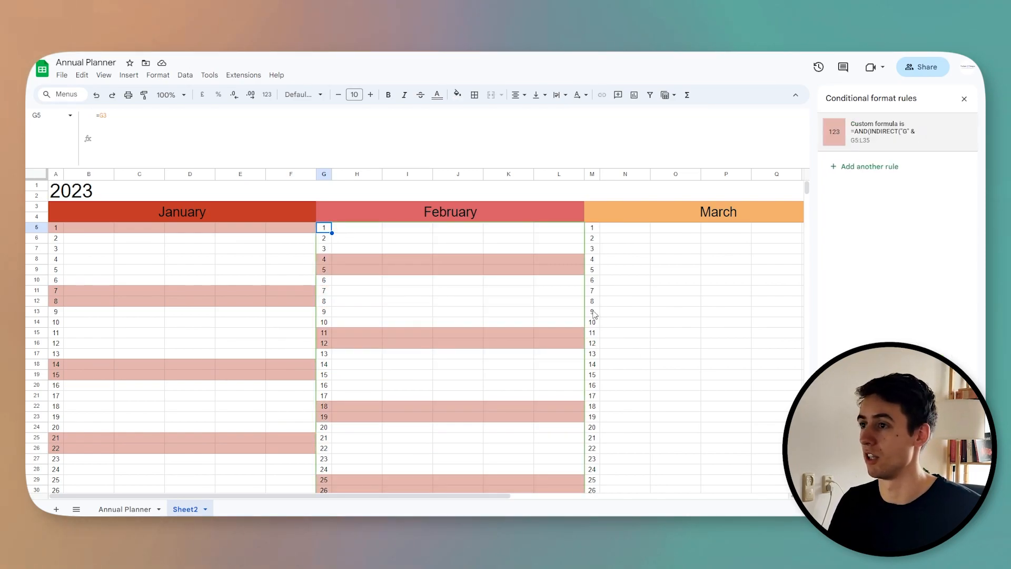
- Start a new conditional formatting rule for March's block M5:R35, using a custom formula as its condition
left_click(591, 227)
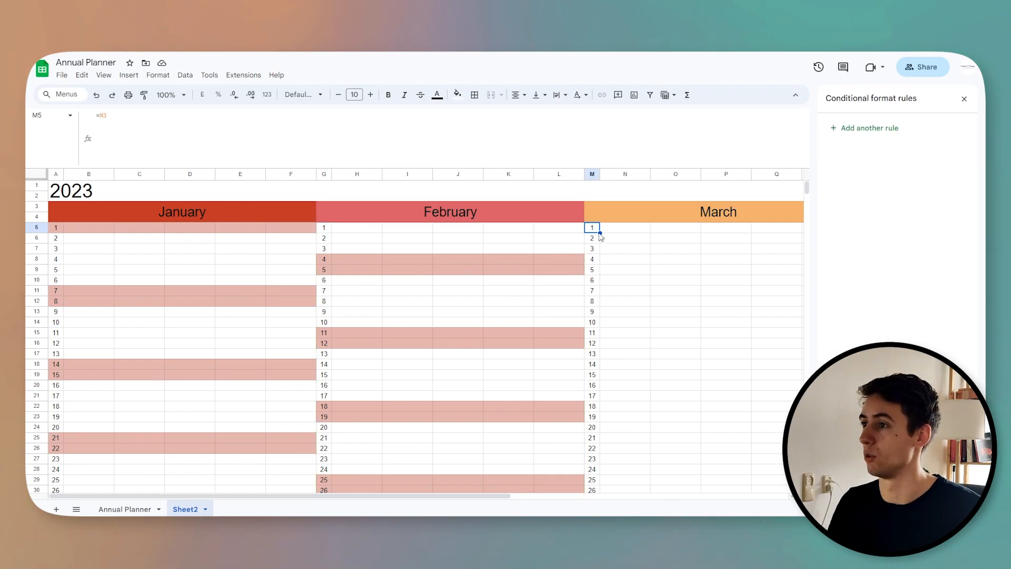
scroll(512, 402, "right", 4)
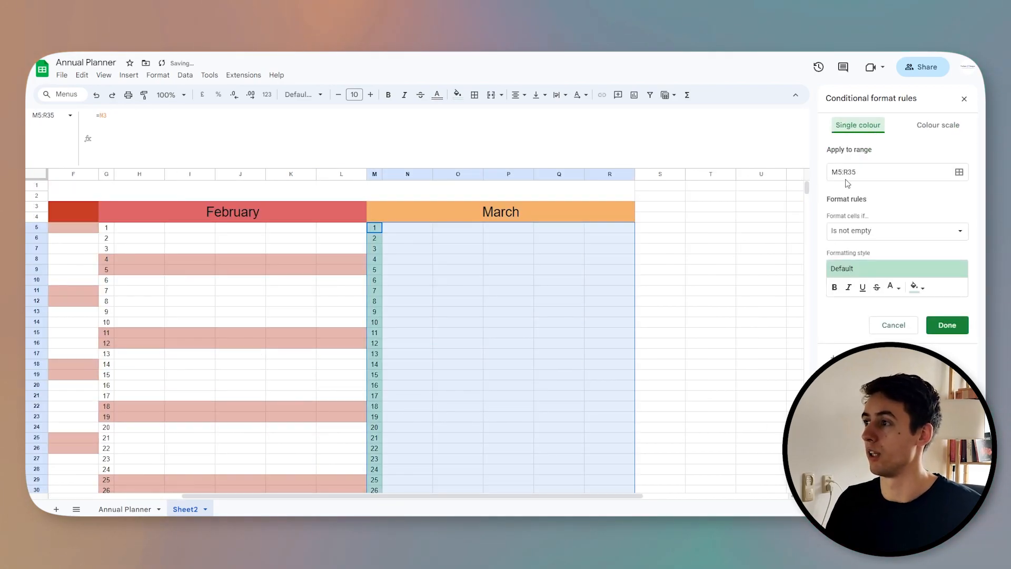
left_click(958, 237)
scroll(895, 295, "down", 3)
left_click(864, 345)
left_click(865, 254)
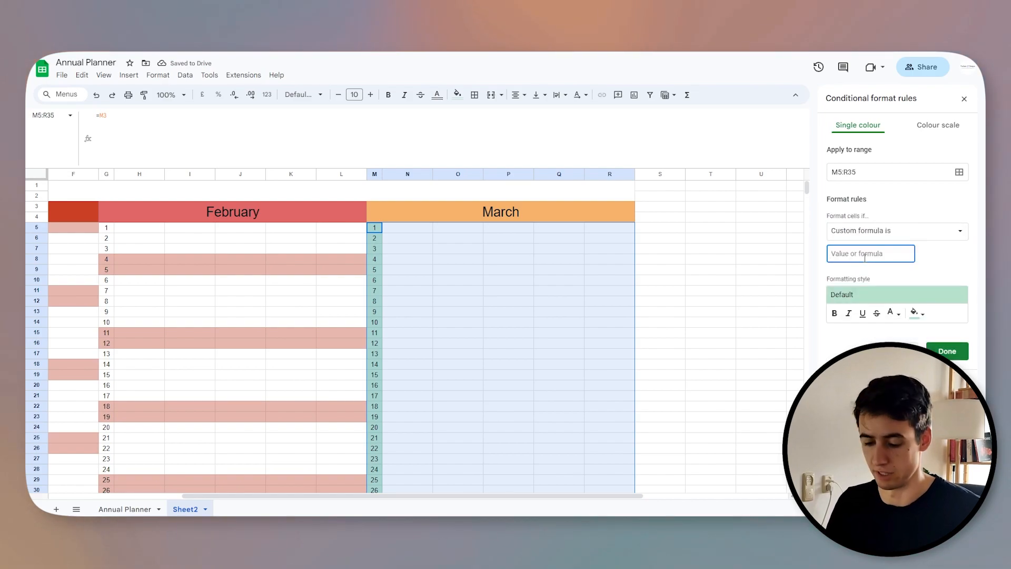
- Paste the weekend formula into March's rule and change both INDIRECT column references to M
key("ctrl+v")
key("BackSpace")
type("A")
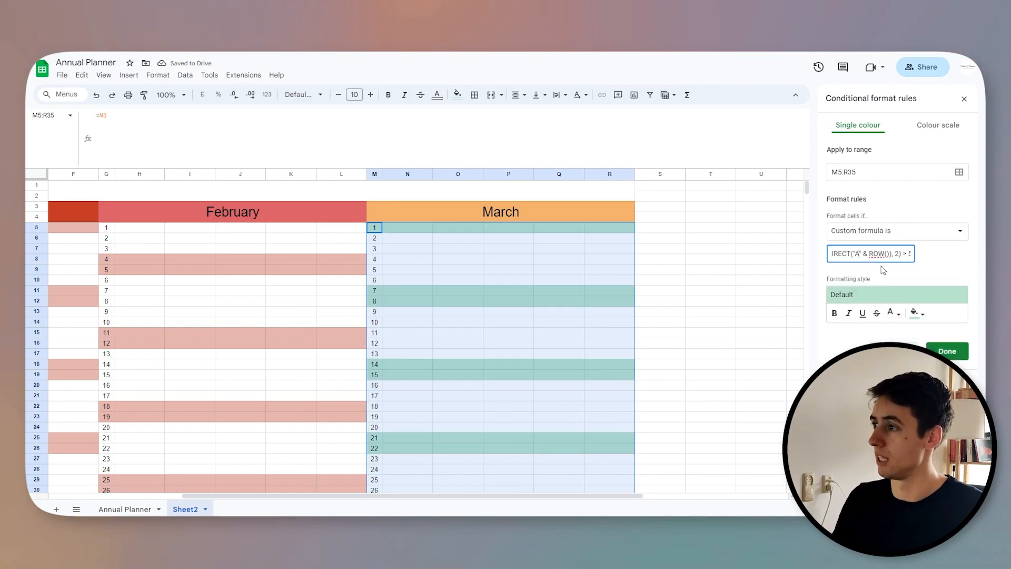
key("BackSpace")
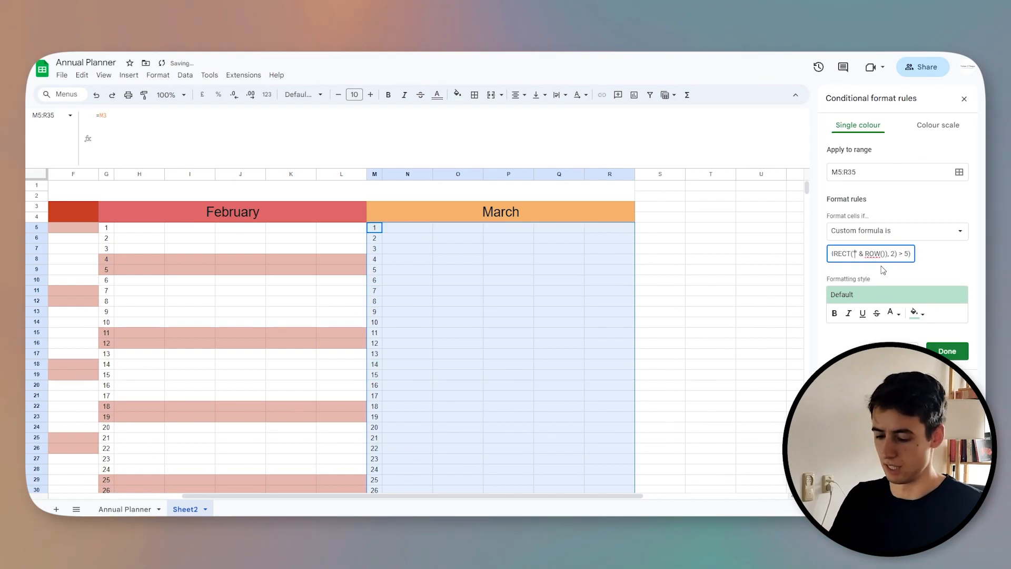
type("M")
key("Home")
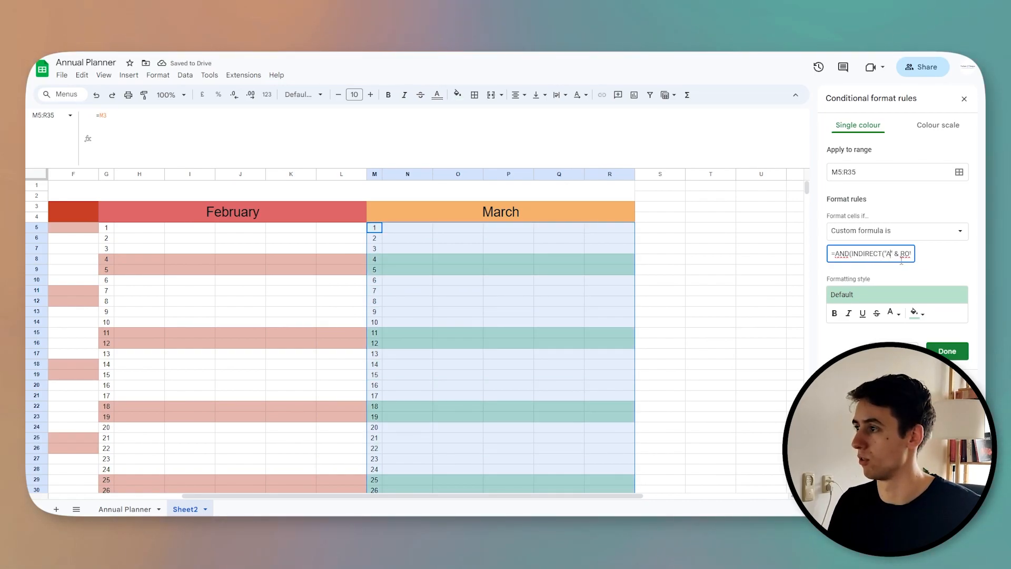
key("BackSpace")
type("M")
- Give March's weekend rule a pale orange fill and save it
left_click(916, 313)
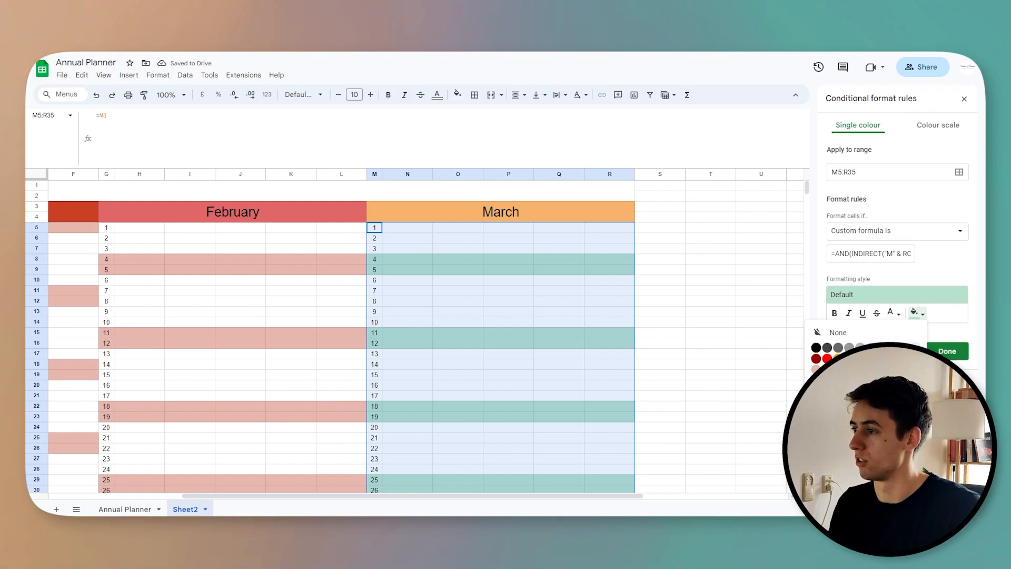
left_click(837, 370)
left_click(947, 353)
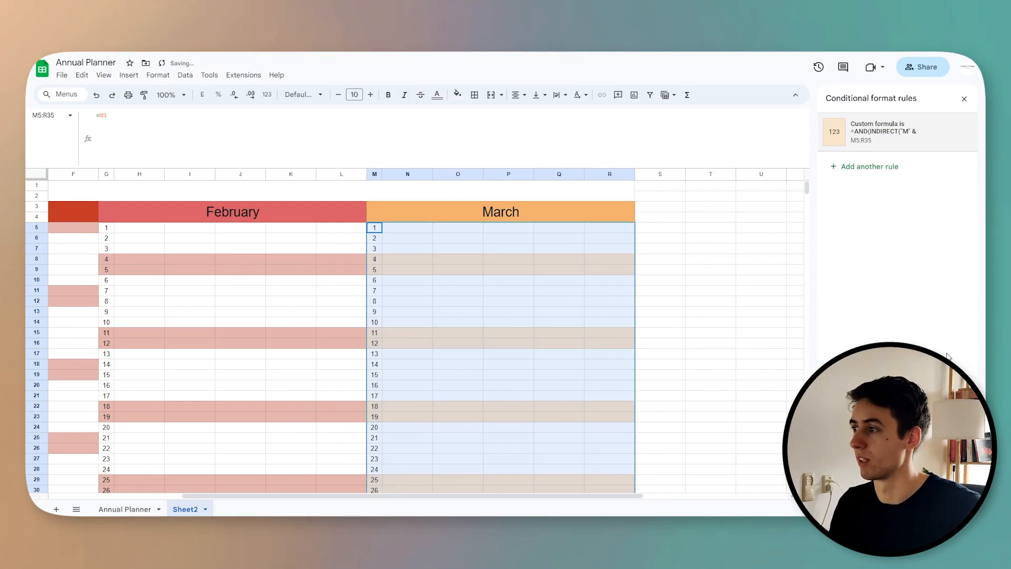
left_click(295, 354)
scroll(316, 368, "left", 5)
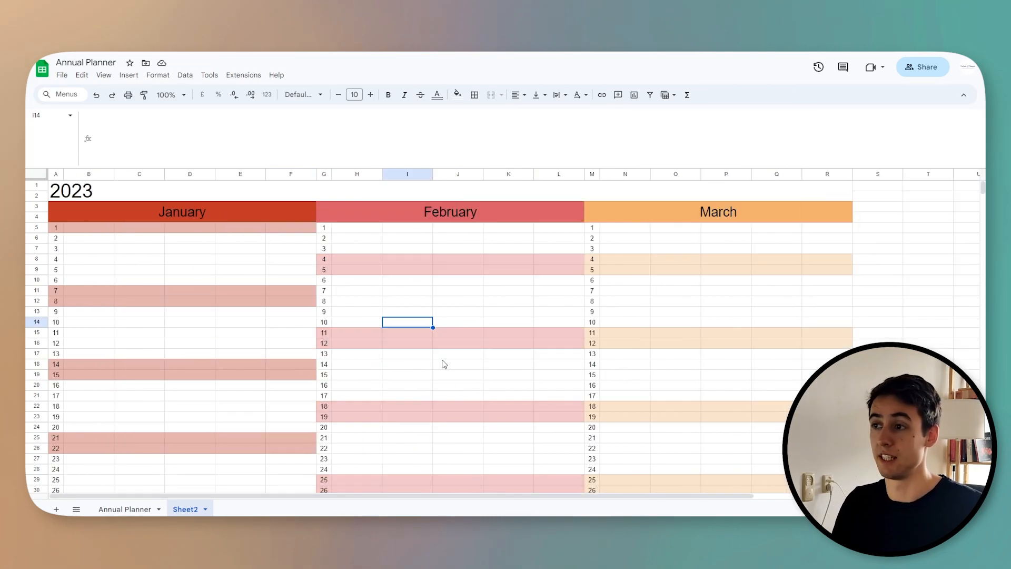
- Change the text colour of the January, February and March headers to white
left_click_drag(234, 217, 568, 197)
left_click(437, 95)
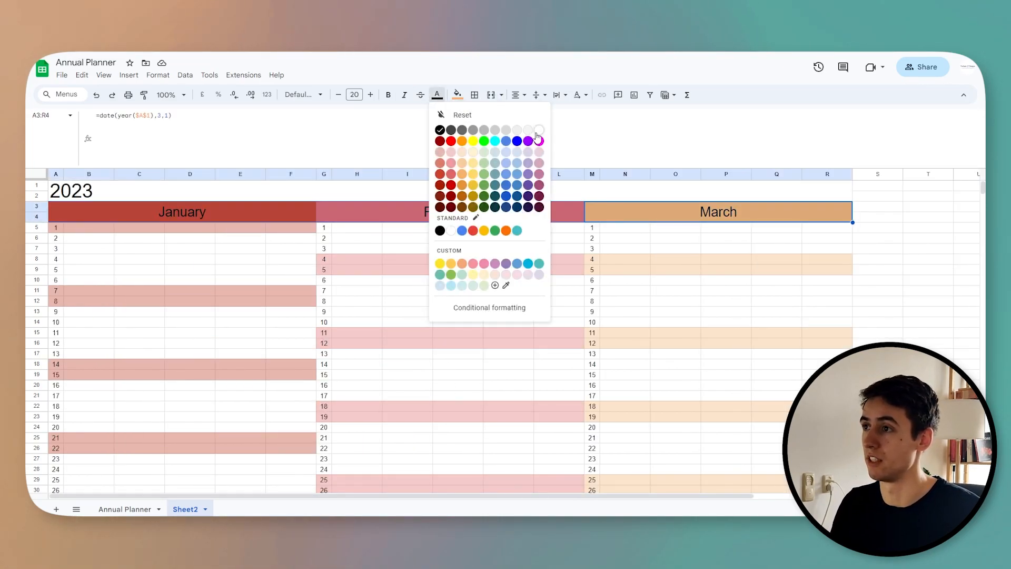
left_click(537, 139)
left_click(661, 216)
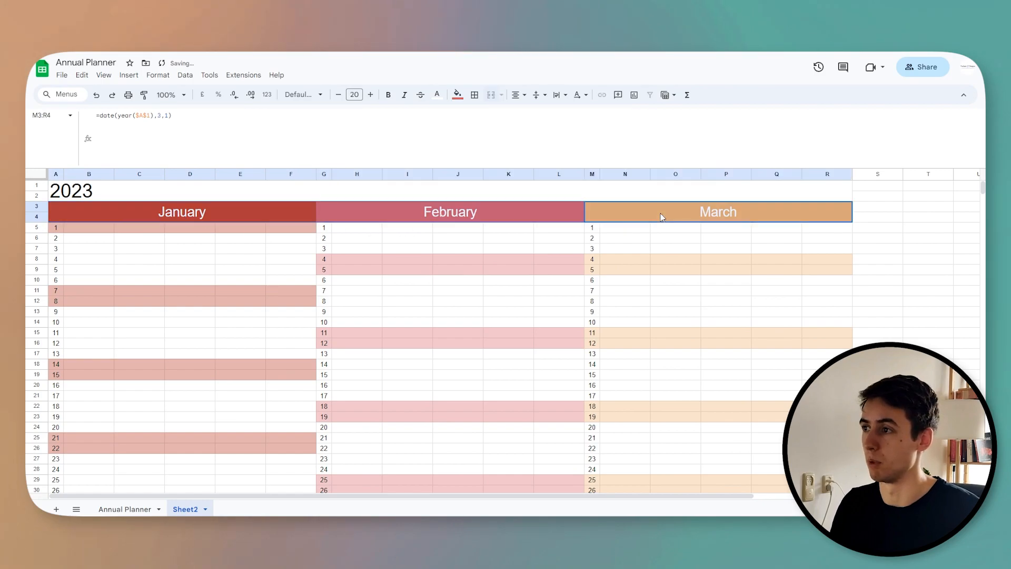
left_click(518, 293)
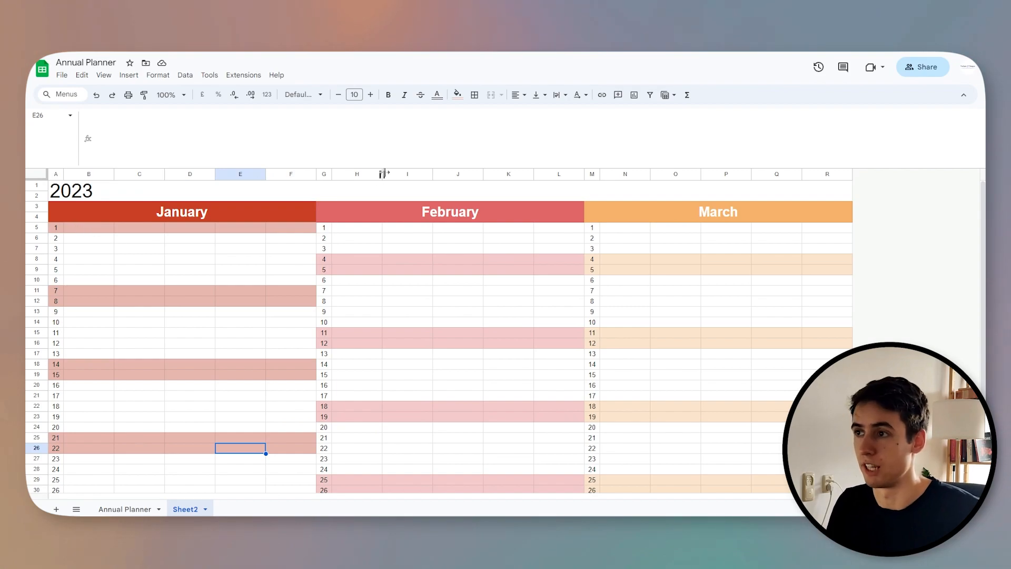
- Shrink the formula bar to a single line
left_click_drag(389, 167, 406, 84)
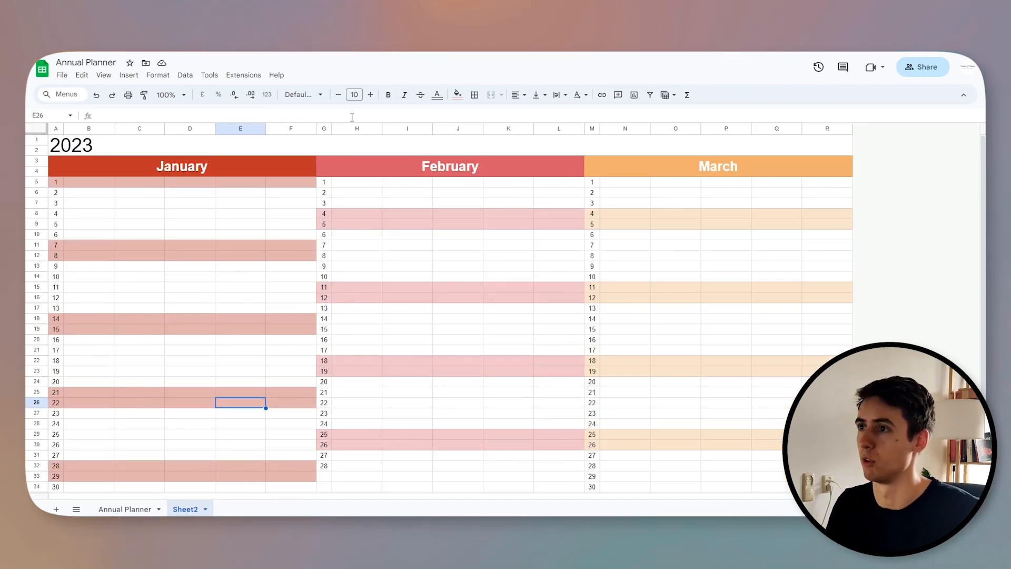
- Hide the sheet's gridlines
left_click(104, 74)
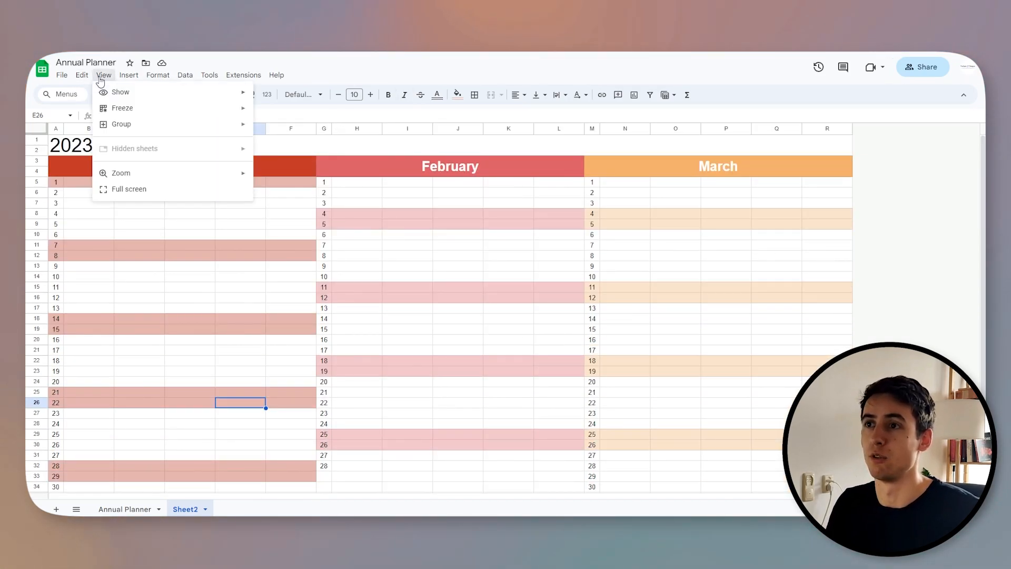
mouse_move(180, 94)
left_click(299, 111)
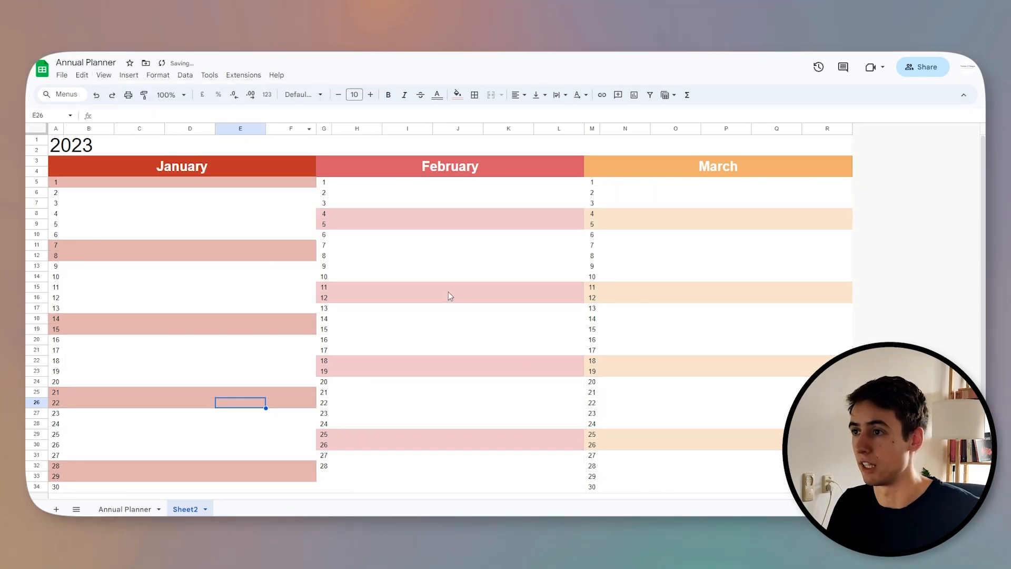
left_click(525, 342)
- Apply light grey borders around all cells of the day grid A5:R35
left_click(59, 186)
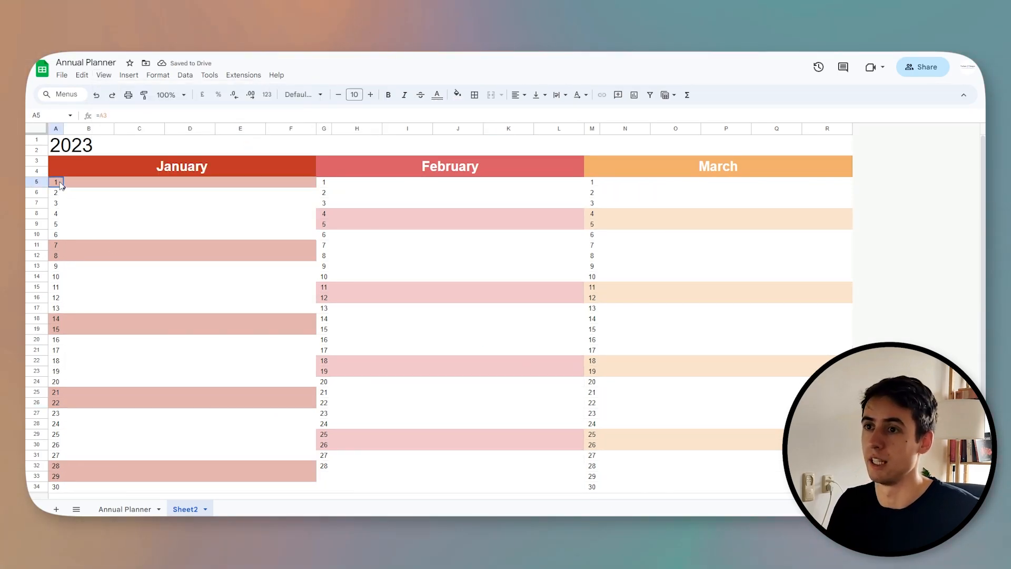
scroll(414, 299, "down", 1)
key("ctrl+shift+End")
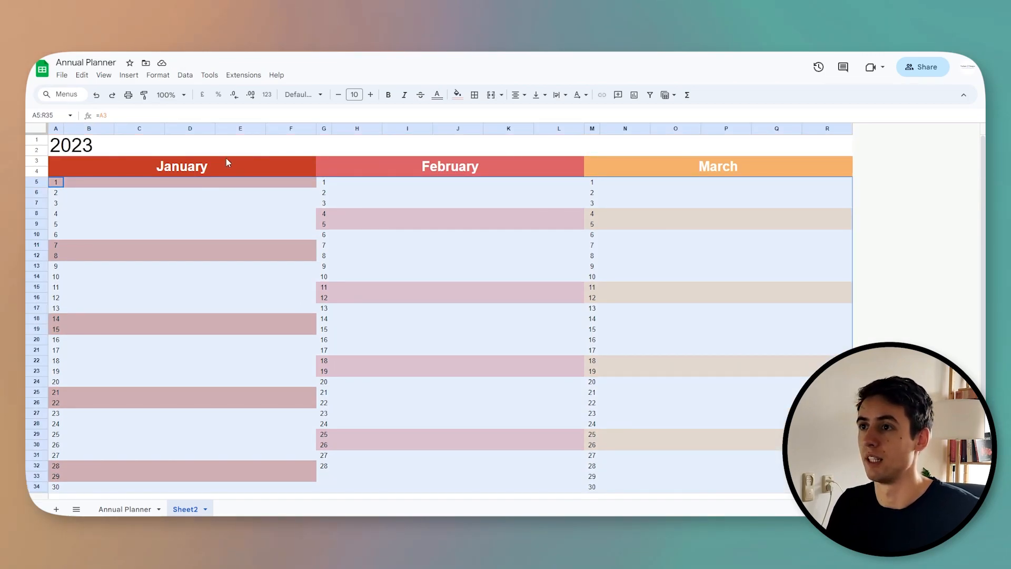
left_click(475, 96)
left_click(576, 119)
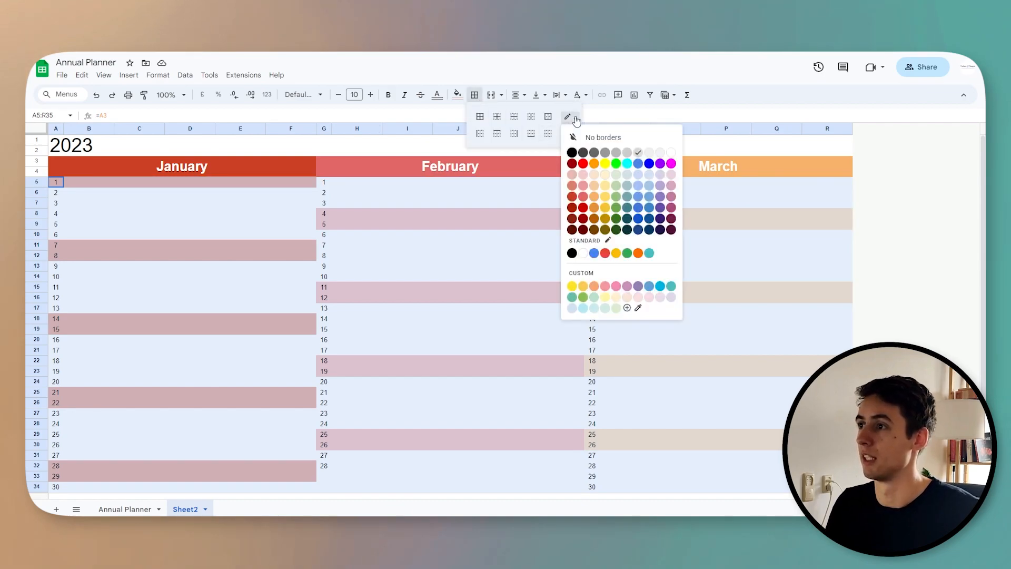
left_click(650, 154)
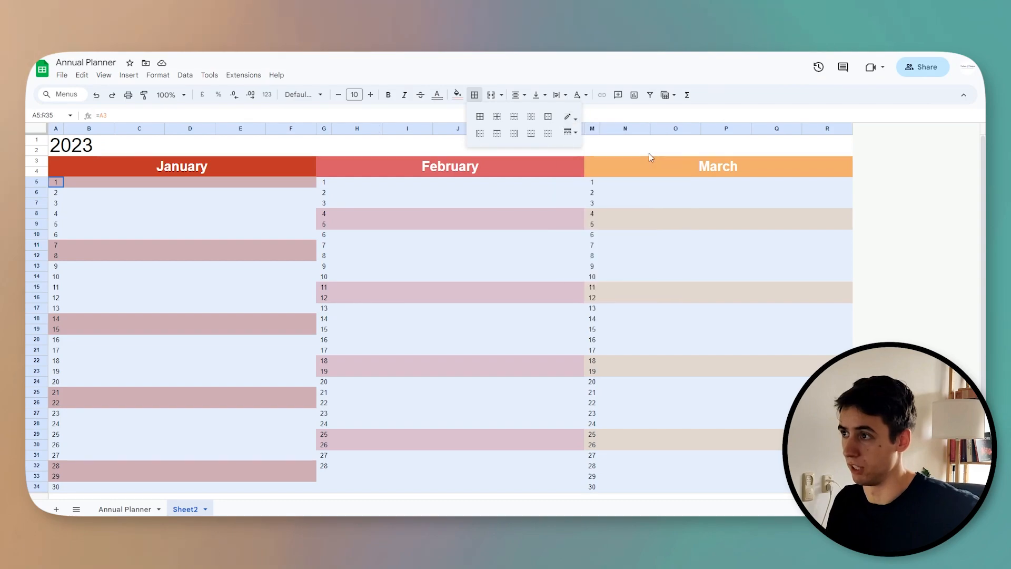
left_click(568, 116)
left_click(643, 154)
left_click(564, 117)
left_click(647, 153)
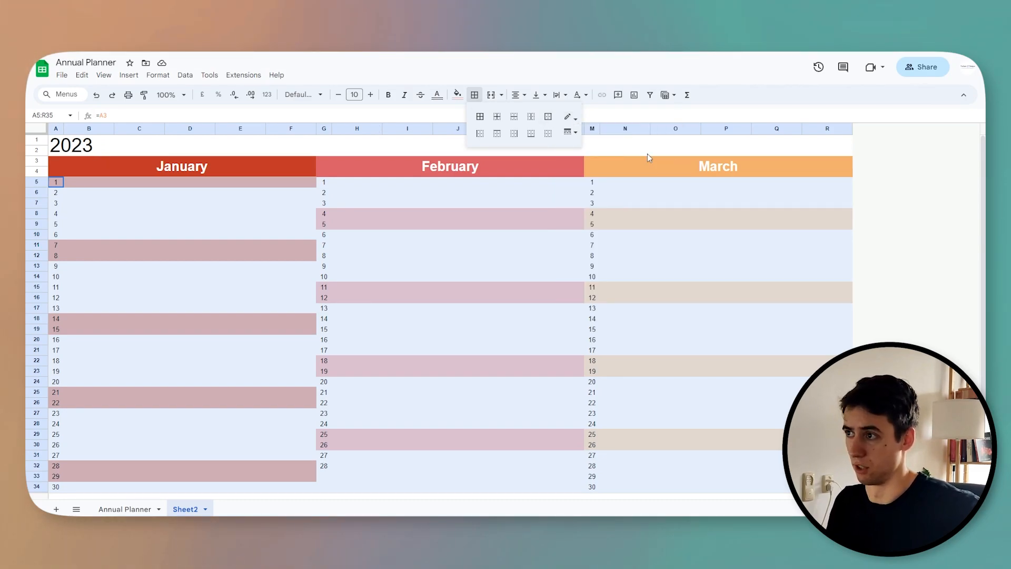
left_click(481, 118)
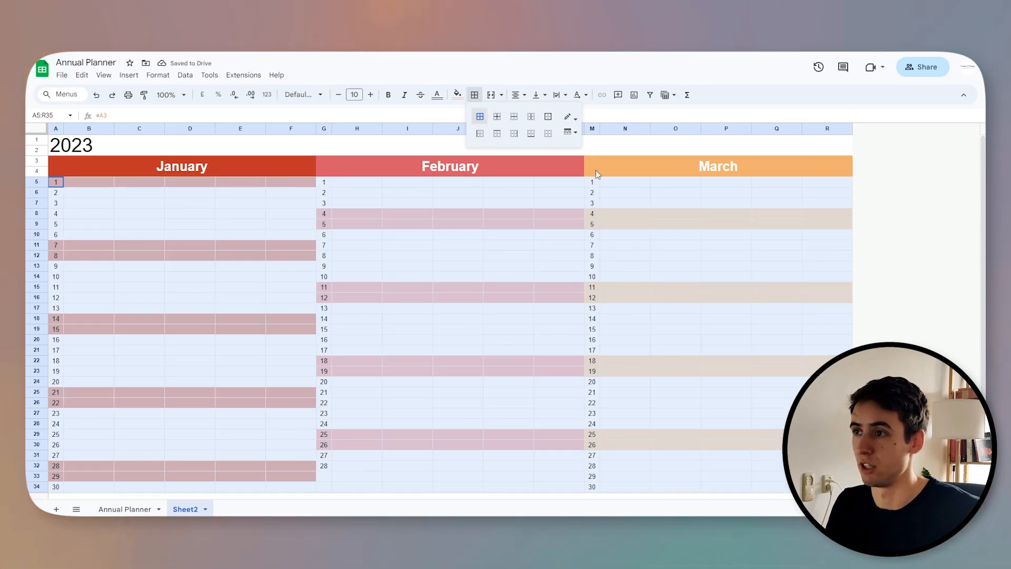
- Clear all borders from the January, February and March headers in A3:R4
left_click(693, 165)
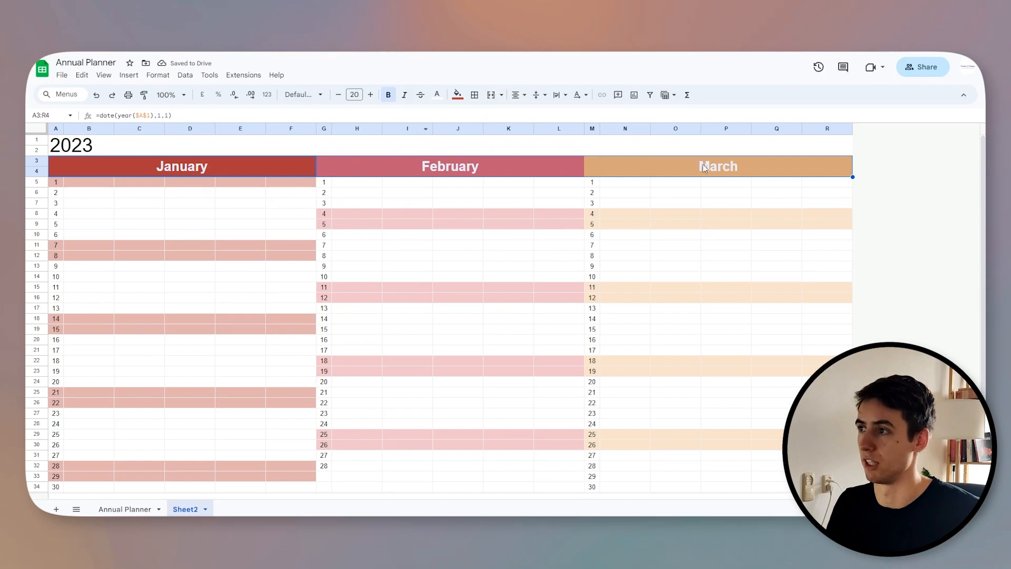
left_click(474, 95)
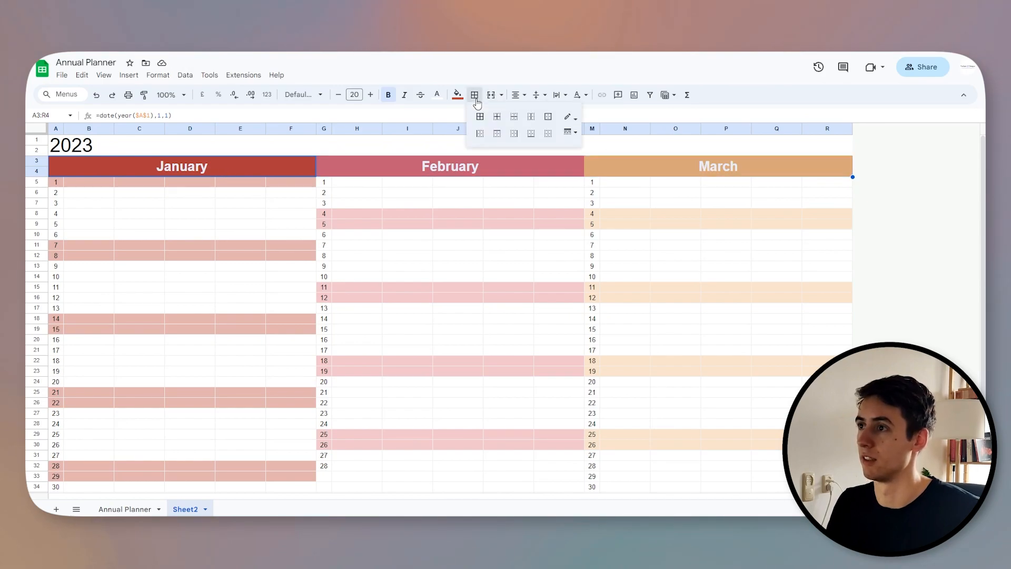
left_click(547, 136)
left_click(130, 160)
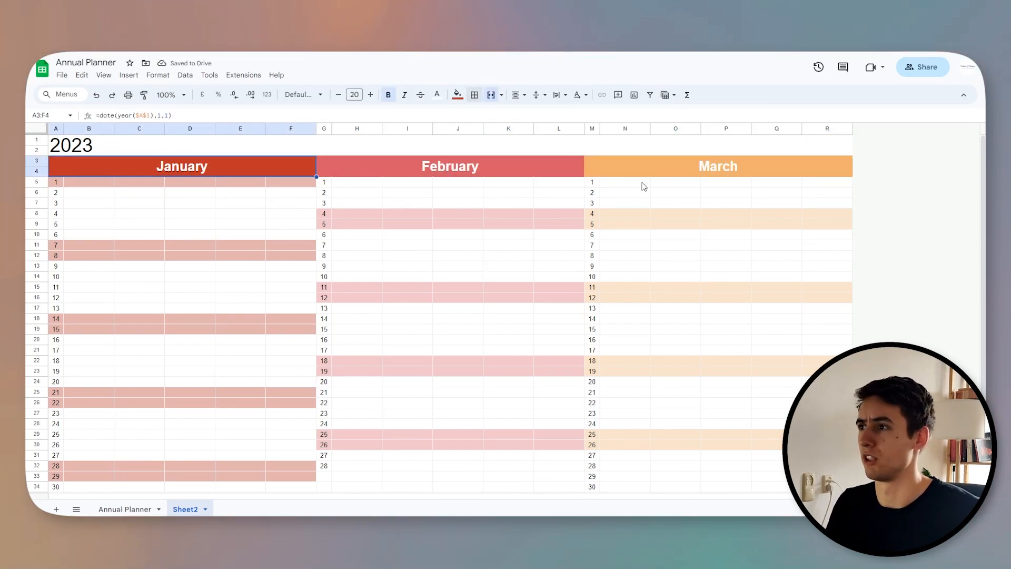
left_click(594, 164, "shift")
left_click(474, 95)
left_click(490, 266)
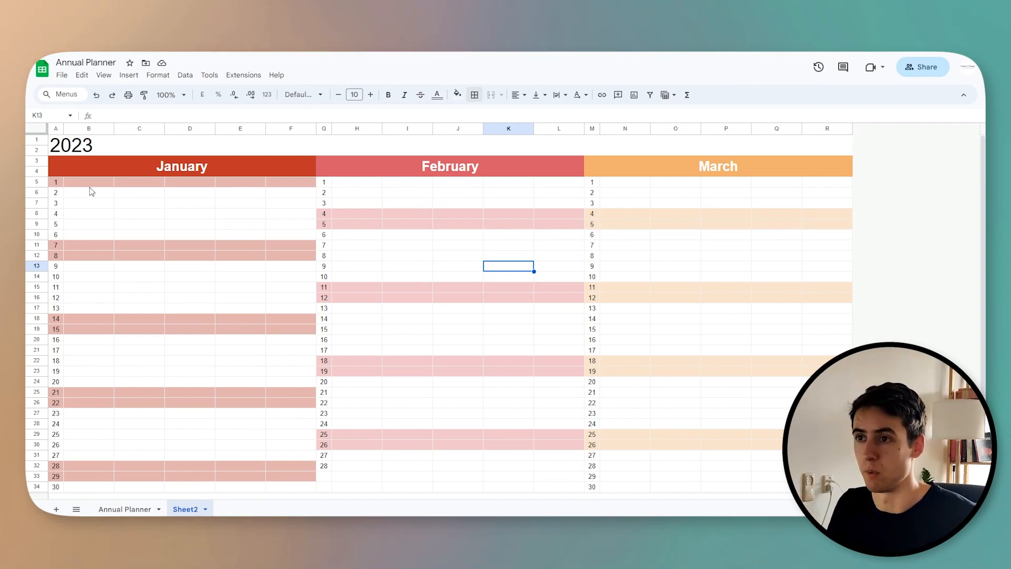
left_click(297, 184)
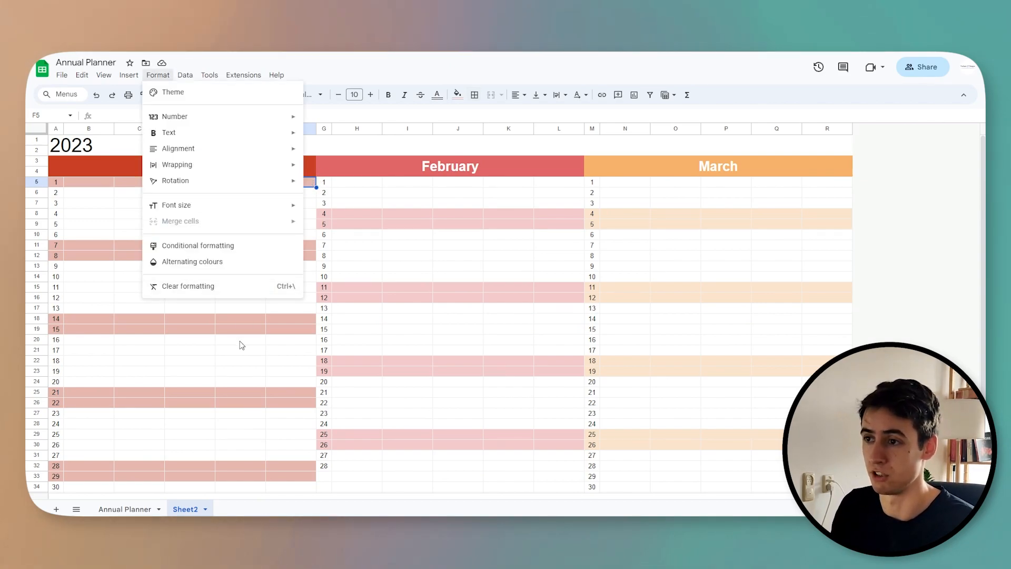
left_click(241, 340)
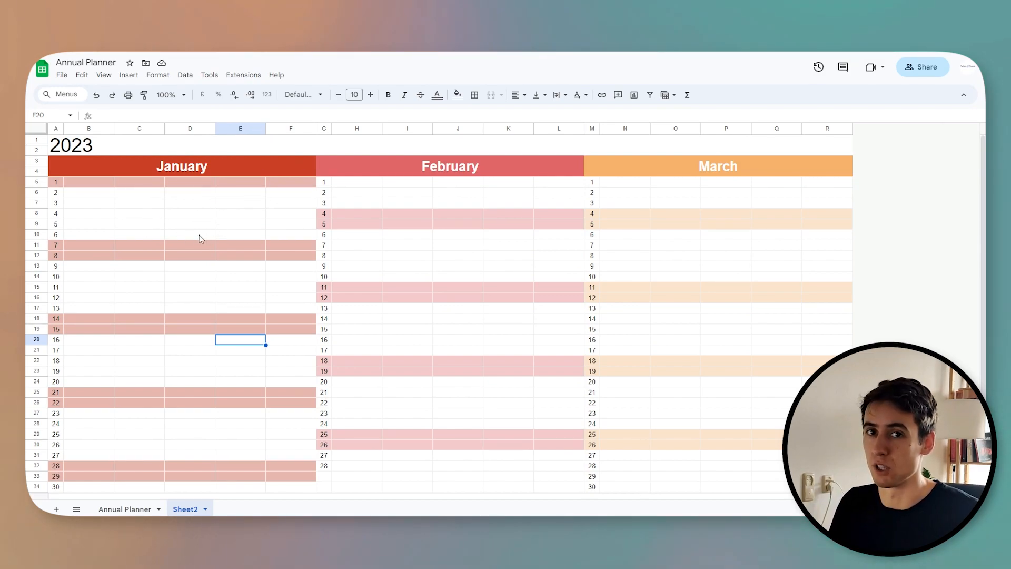
left_click(93, 186)
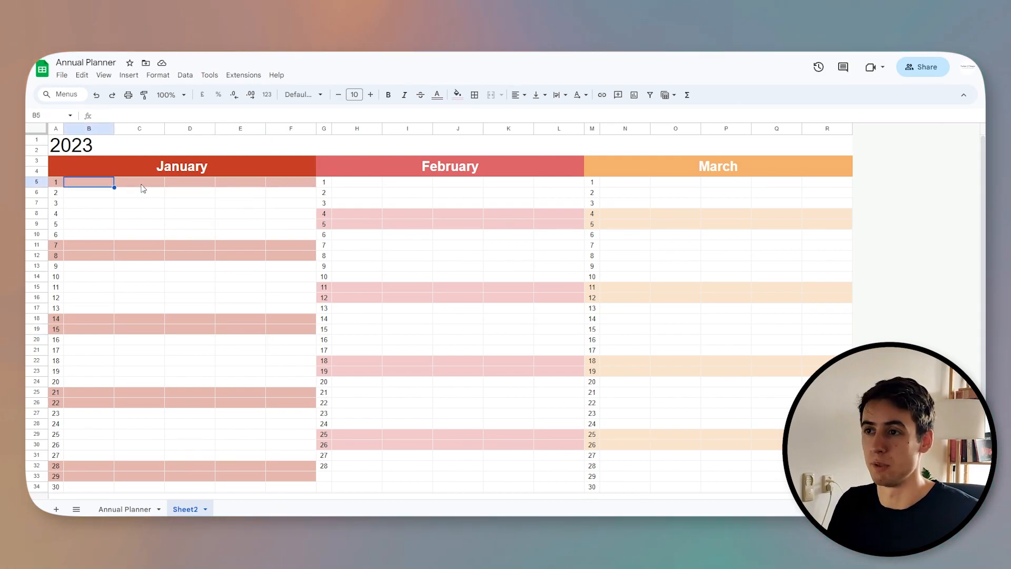
left_click(143, 189)
left_click(198, 189)
left_click(252, 190)
left_click(295, 190)
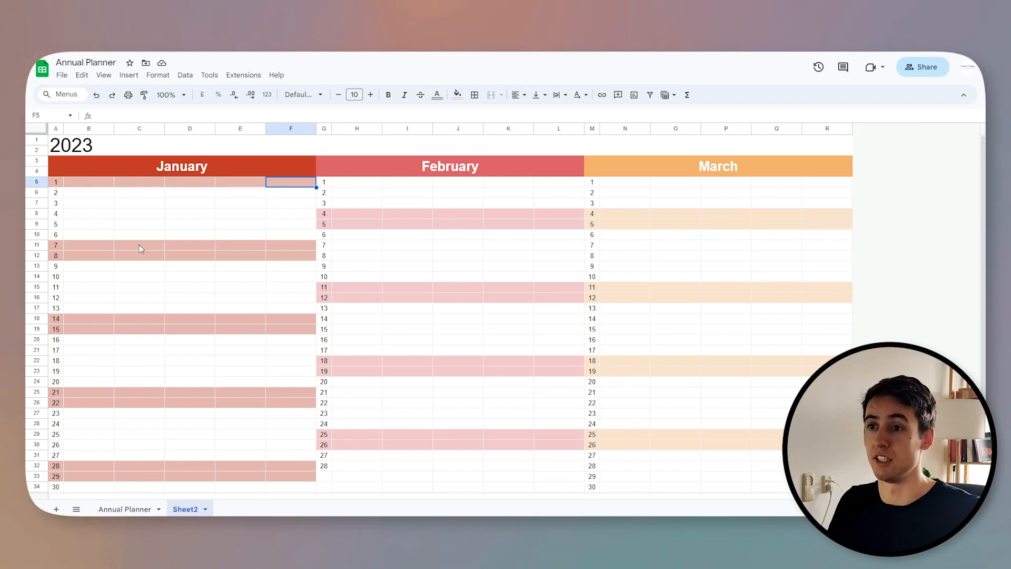
- Try inserting one column to the left of column F in January's block, and undo the insertion
right_click(287, 129)
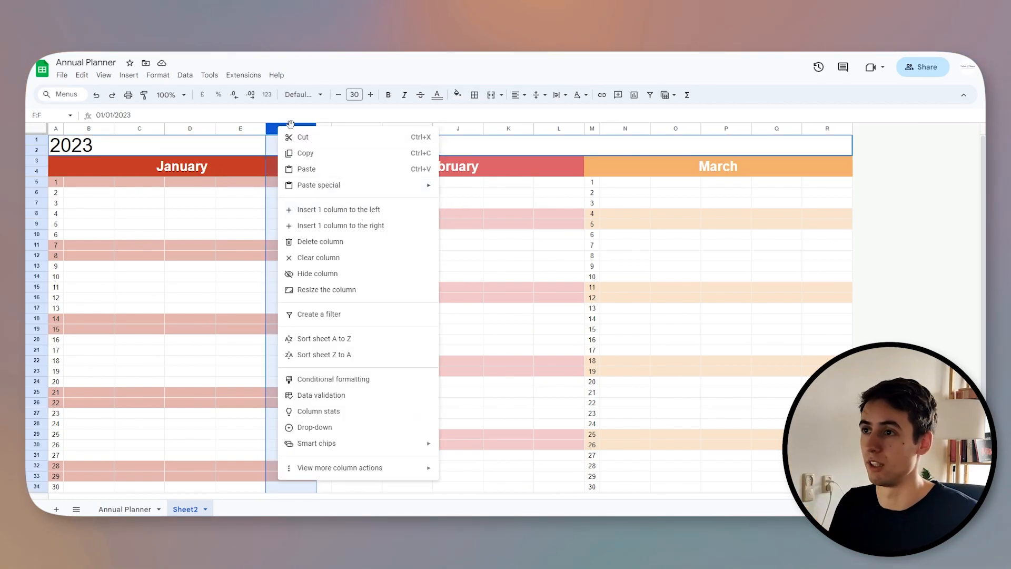
left_click(286, 127)
right_click(287, 129)
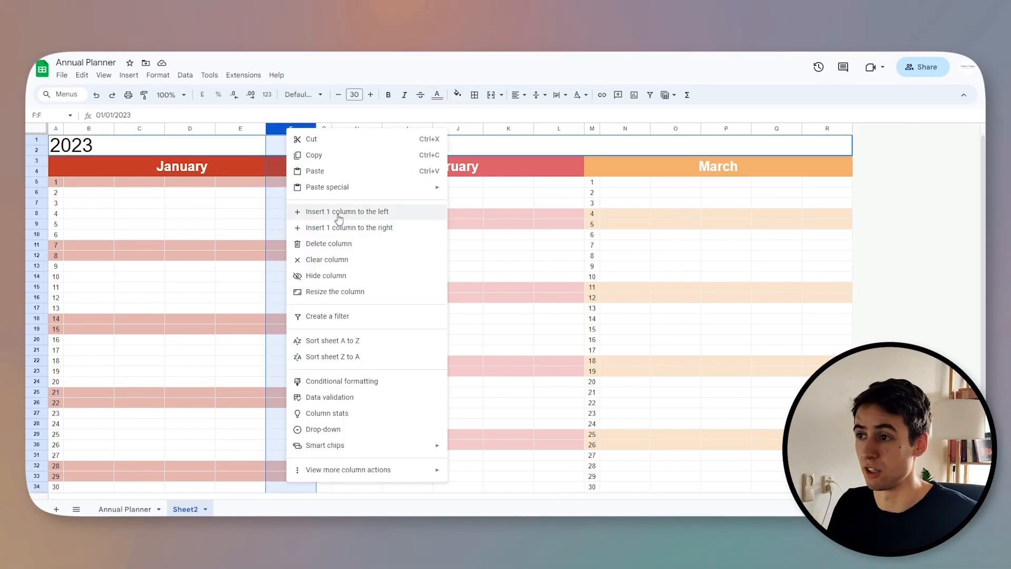
left_click(338, 211)
left_click(458, 298)
scroll(632, 300, "down", 1)
scroll(632, 316, "up", 1)
key("ctrl+z")
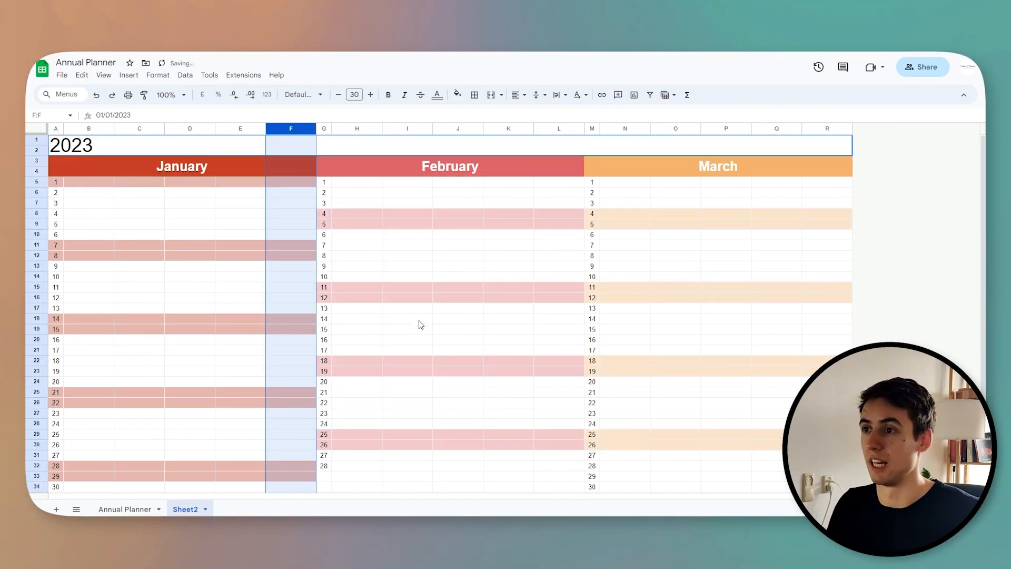
left_click(388, 269)
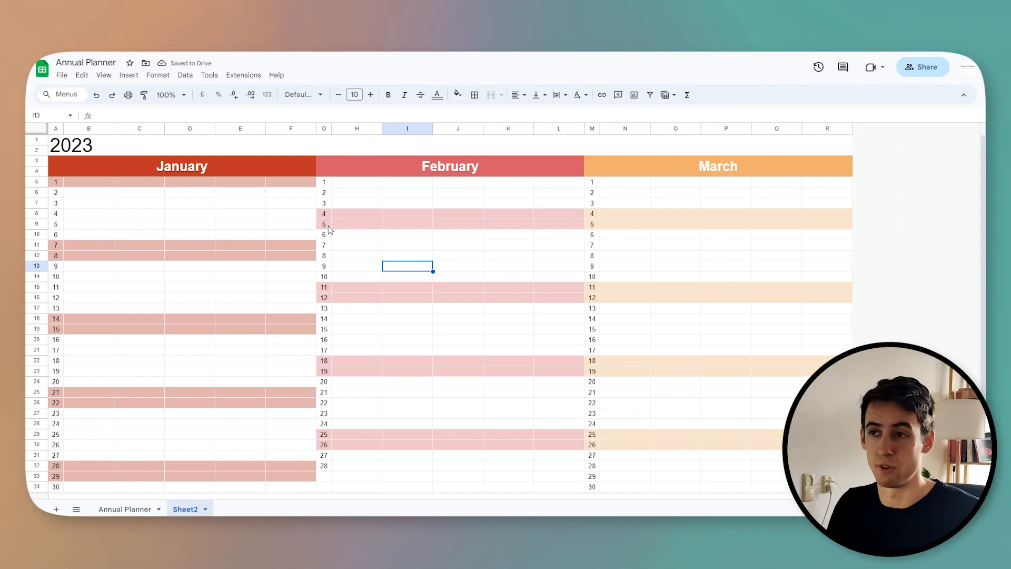
- Hide columns C to F in January's block and unhide them again
left_click(140, 128)
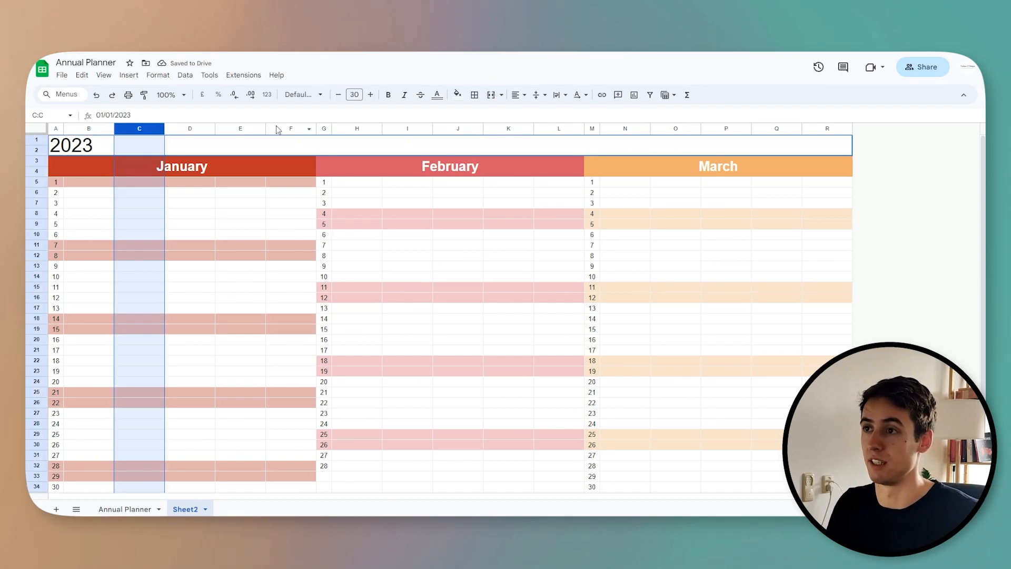
left_click(279, 128, "shift")
right_click(282, 129)
left_click(330, 274)
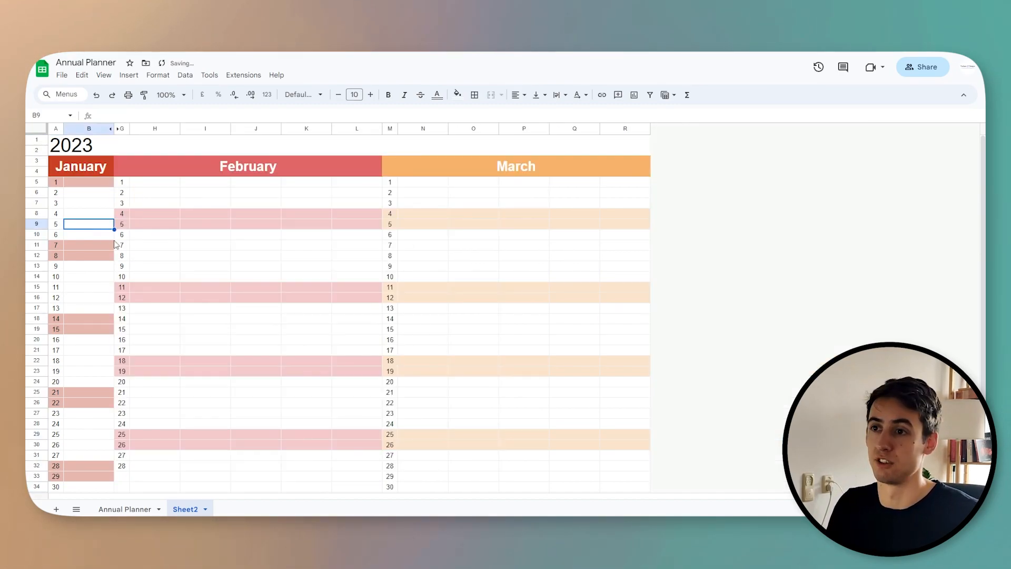
left_click(118, 129)
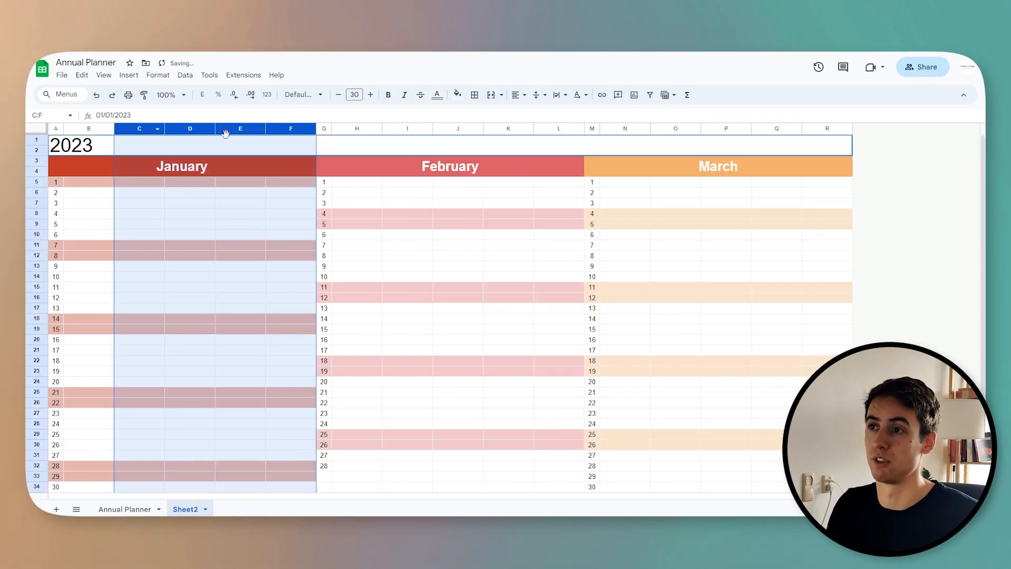
left_click(195, 220)
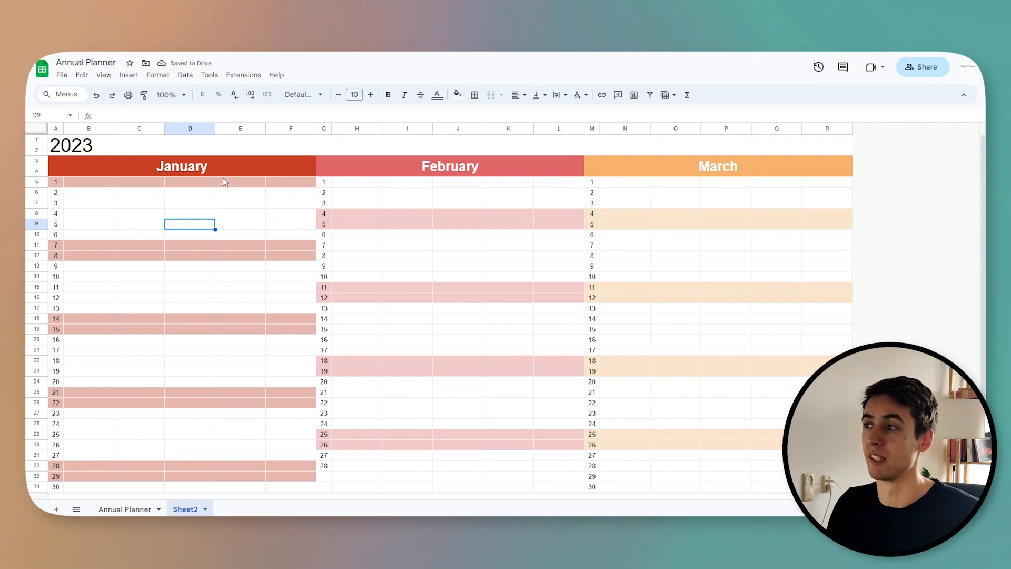
- Insert one blank row above row 5, between the month headers and the first day
left_click(290, 182)
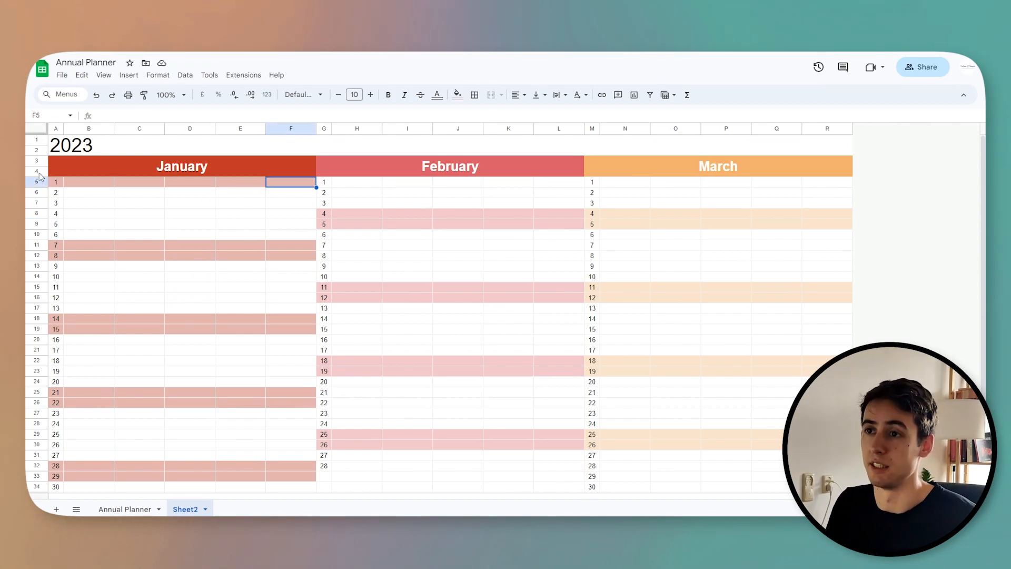
right_click(41, 172)
left_click(224, 184)
left_click(37, 182)
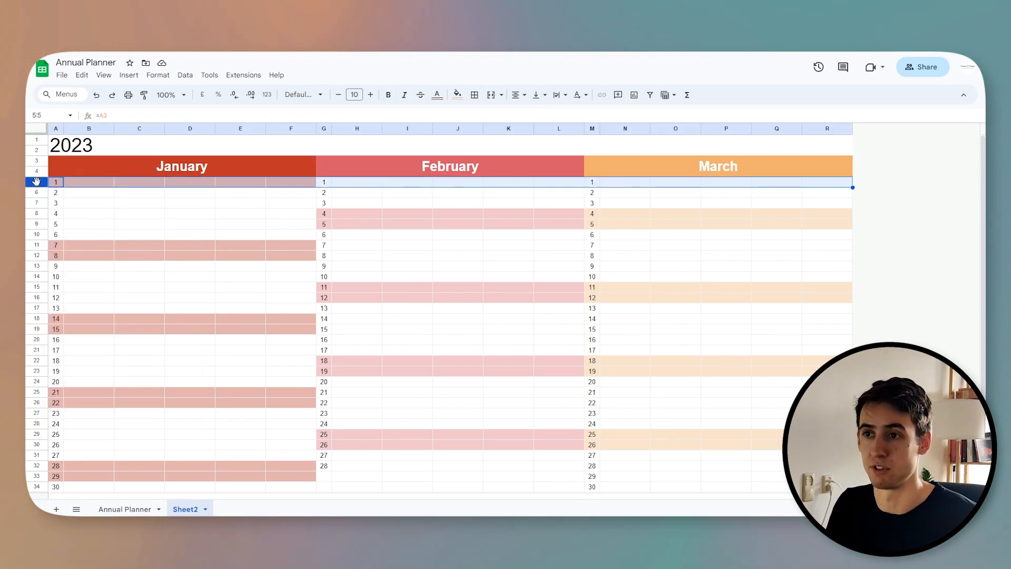
right_click(36, 182)
left_click(117, 267)
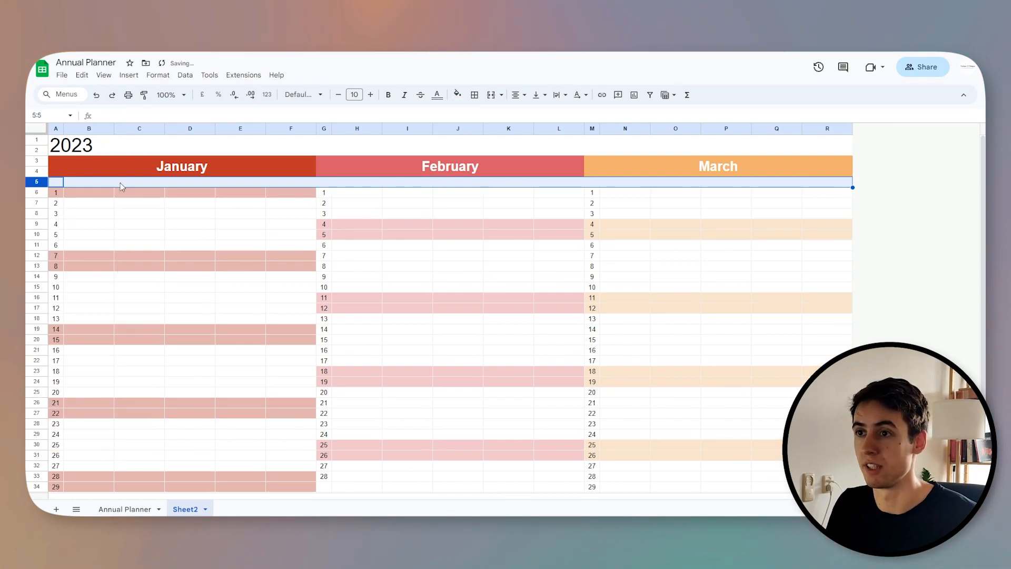
left_click(151, 224)
left_click(157, 183)
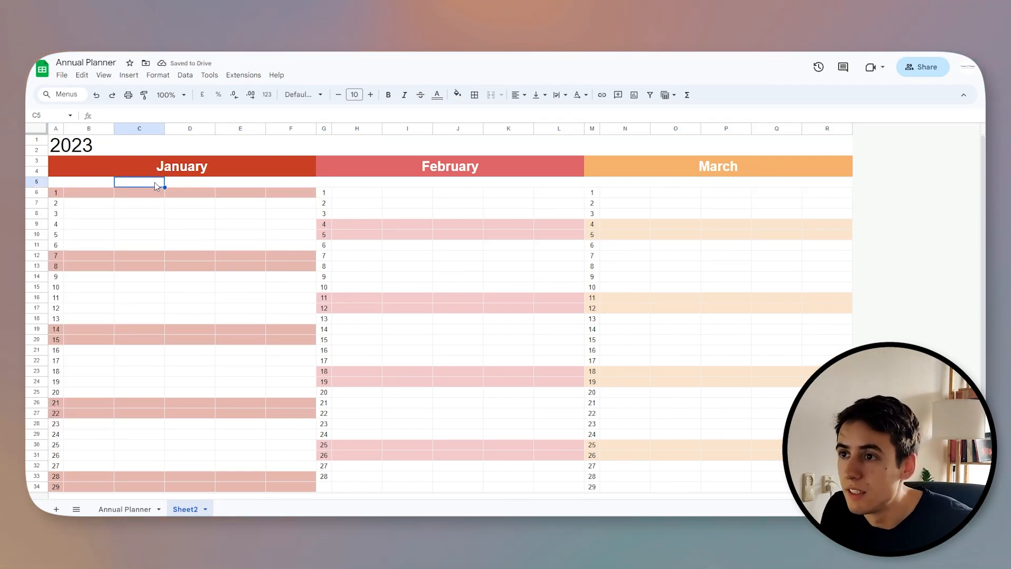
- Apply borders to all cells of the blank row A5:R5 below the month headers
left_click(56, 181)
left_click(846, 185, "shift")
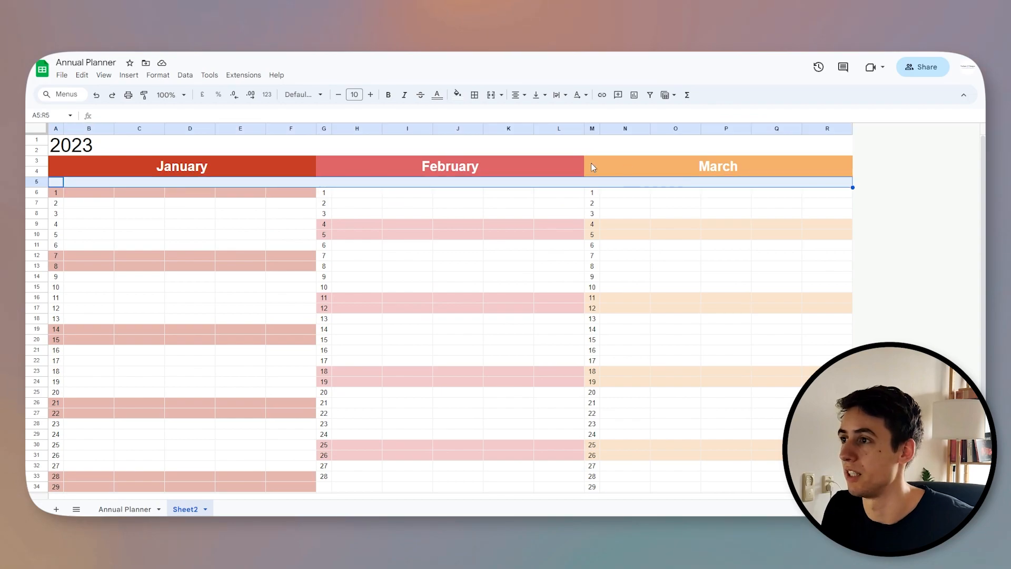
left_click(474, 95)
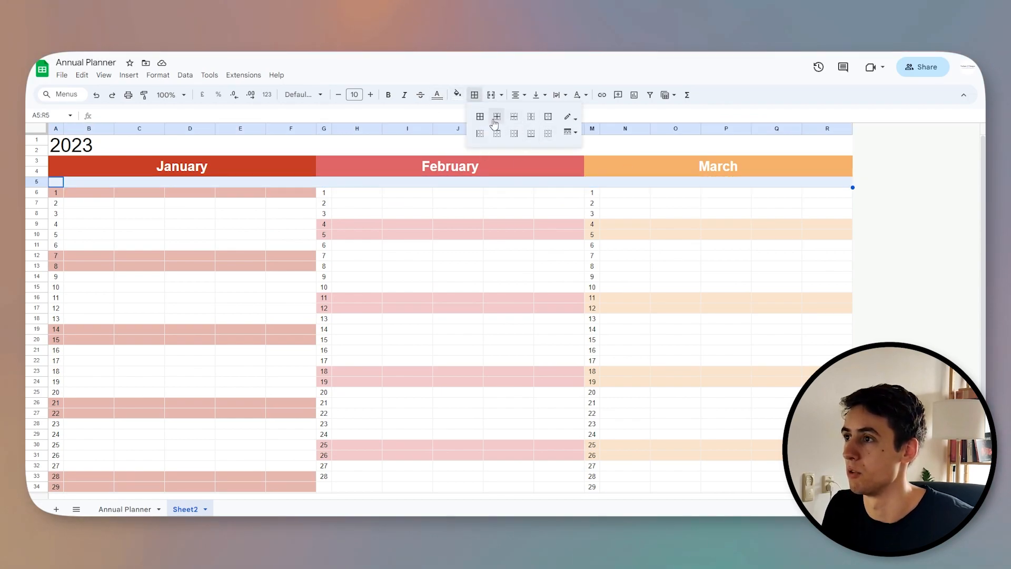
left_click(480, 117)
left_click(213, 237)
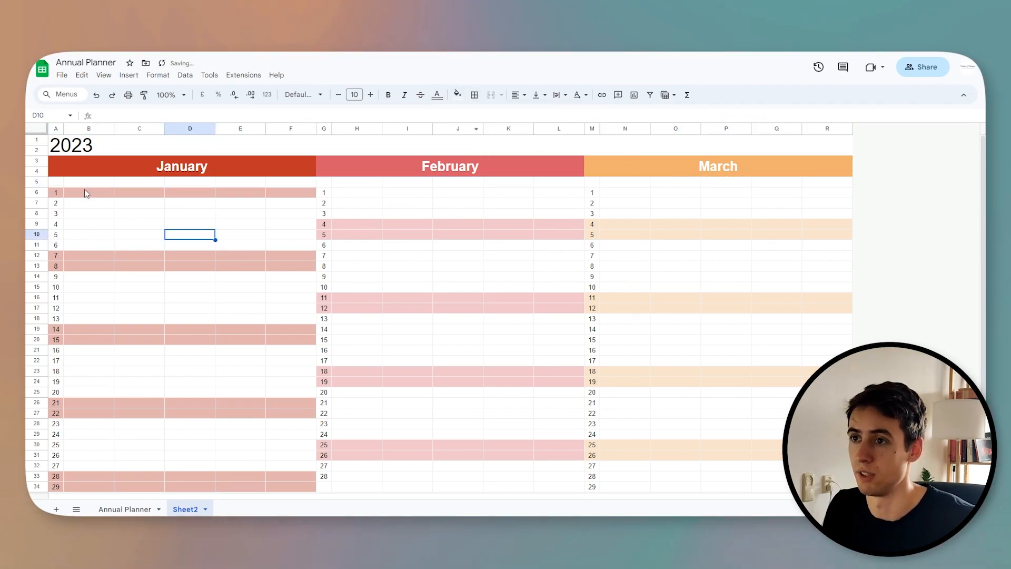
- Enter three people's first names in B5, C5 and D5 under the January header
left_click(58, 183)
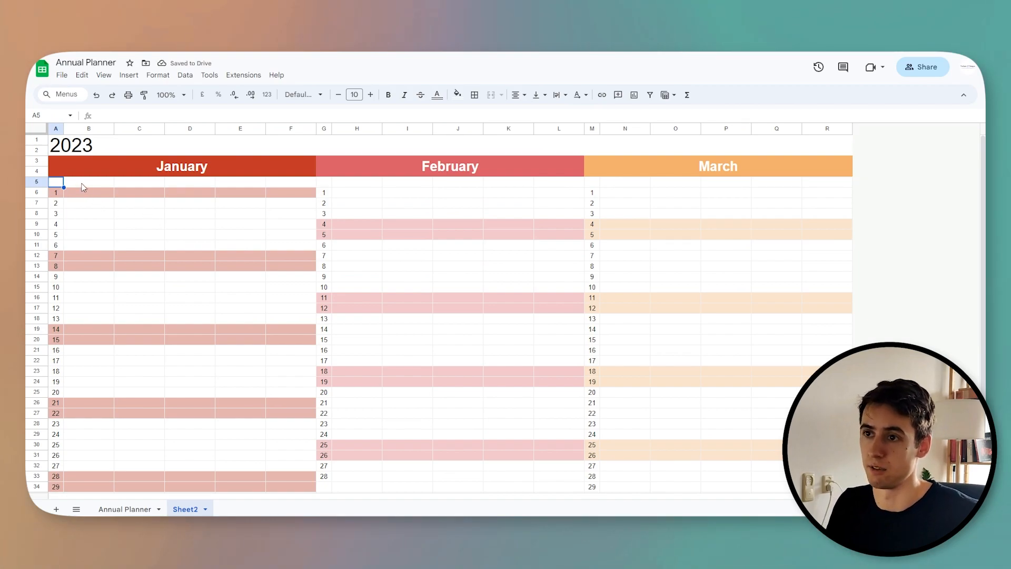
left_click(82, 184)
type("Tomas")
key("Tab")
type("John")
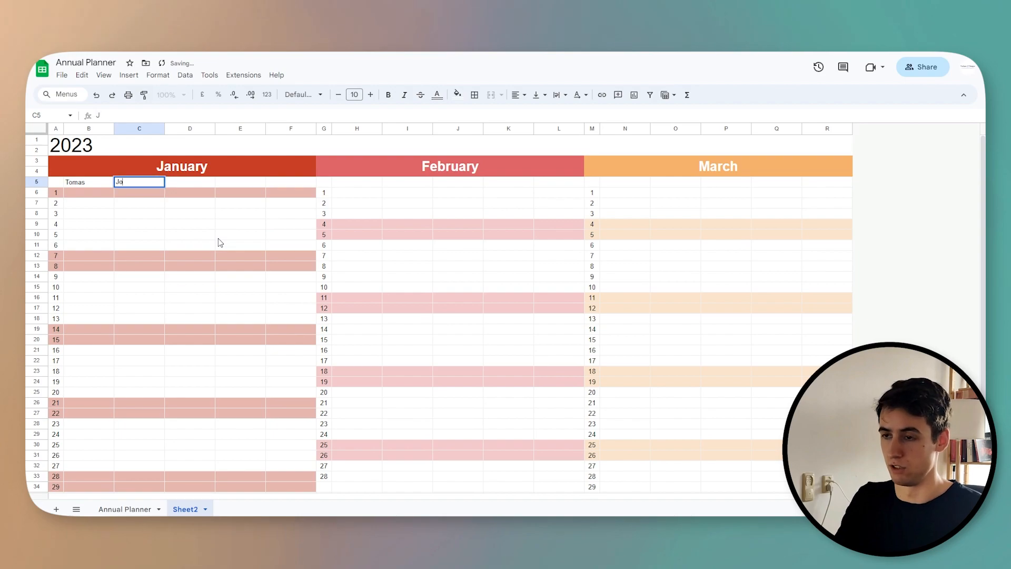
key("Tab")
type("Will")
left_click(218, 239)
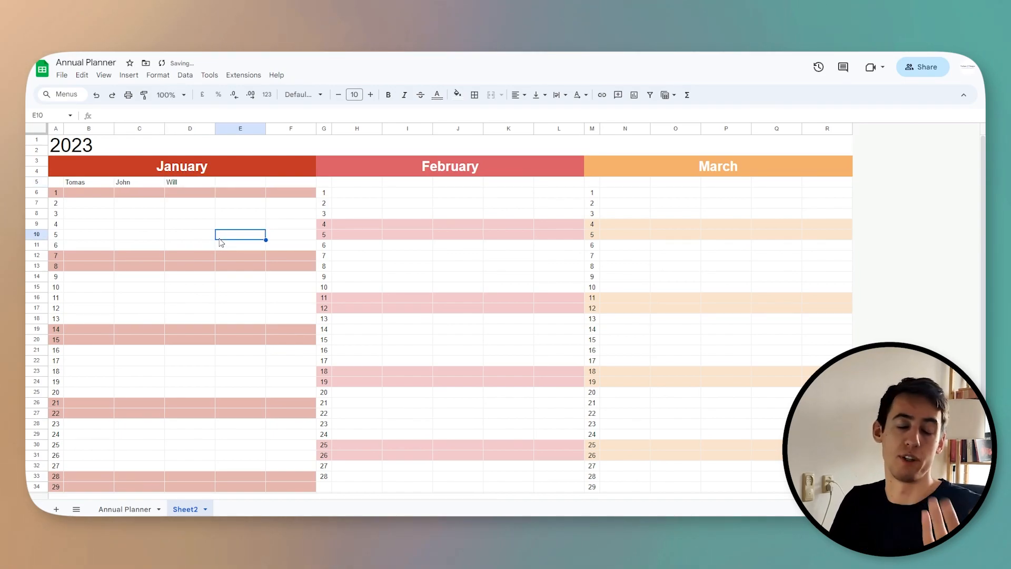
- Enter "On vacation" in D12 and copy it down through D20 in January's block
left_click(182, 258)
left_click(190, 340, "shift")
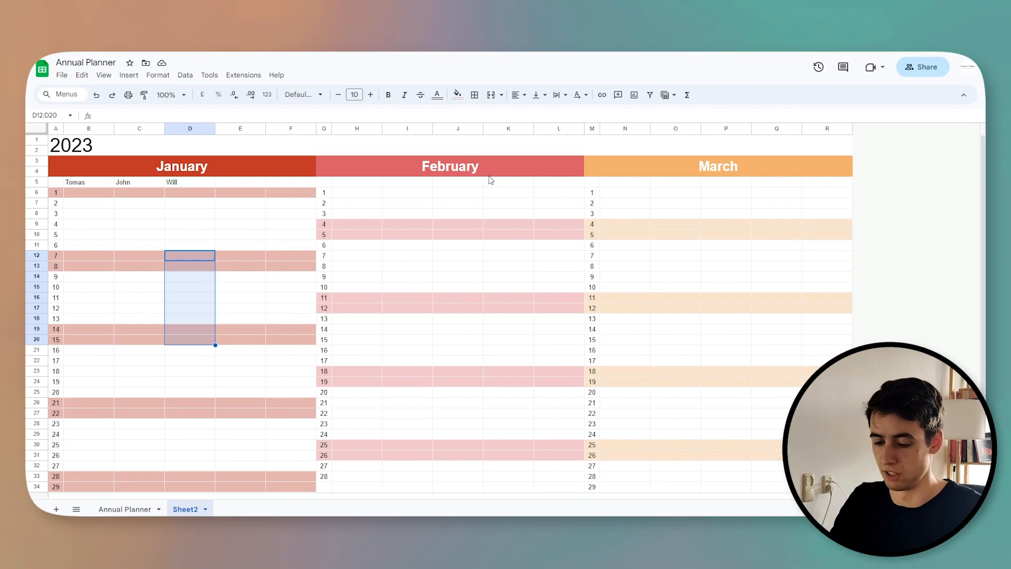
left_click(184, 258)
type("On vacation")
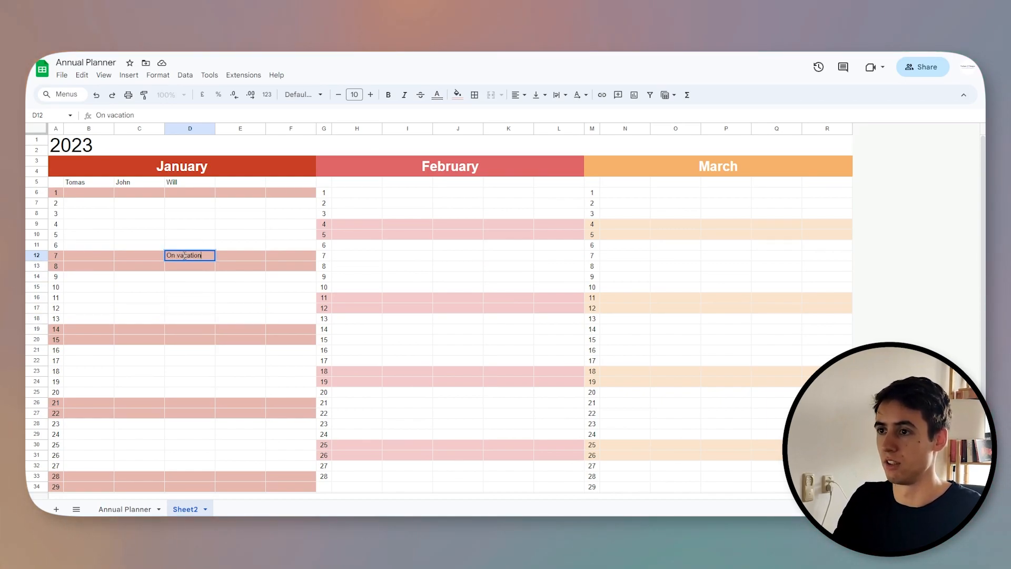
left_click(173, 318)
left_click(182, 258)
key("ctrl+c")
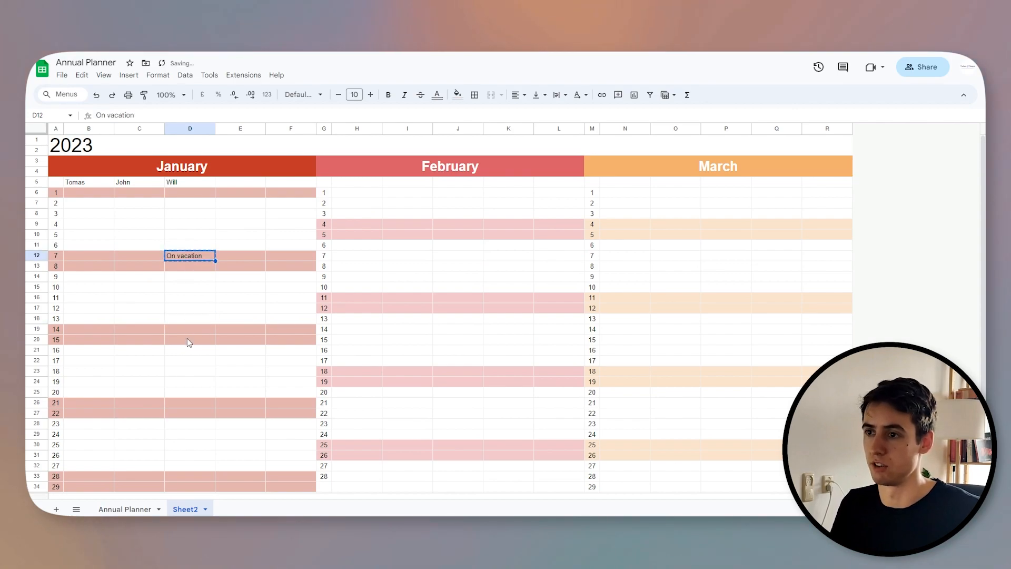
left_click(187, 339, "shift")
key("ctrl+v")
left_click(209, 413)
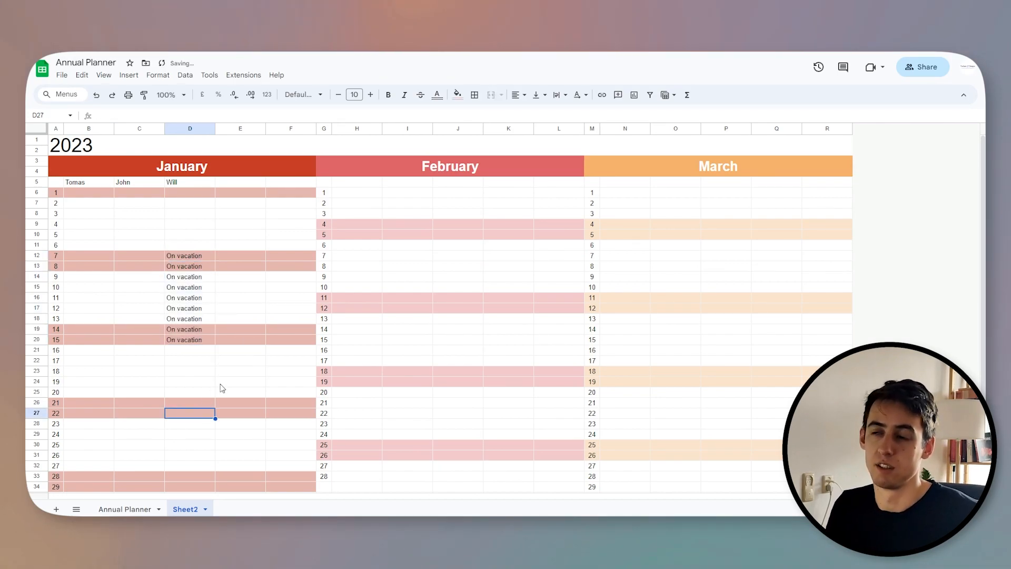
- Clear the "On vacation" entries from D12:D20
left_click_drag(204, 255, 211, 340)
key("Delete")
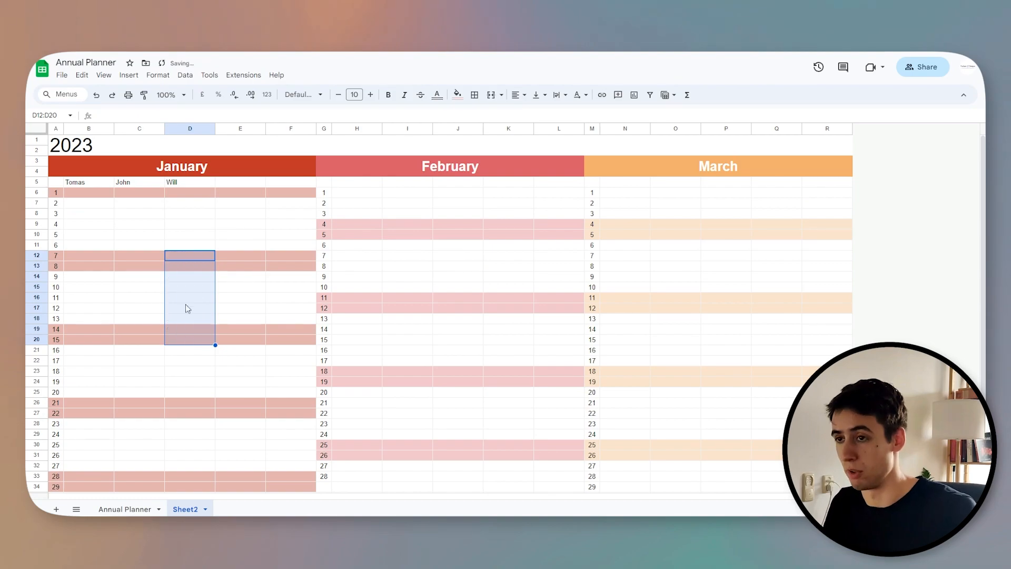
- Replace the names in B5, C5 and D5 under January with the categories Personal, Professional and Association
left_click(131, 186)
left_click(76, 182)
type("P")
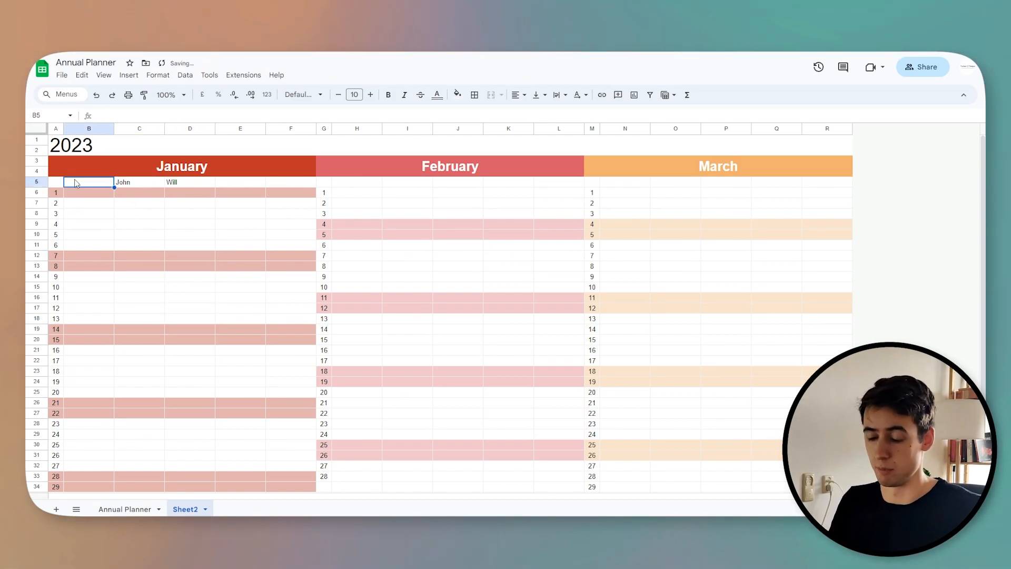
type("ersonal")
key("Tab")
type("Prof")
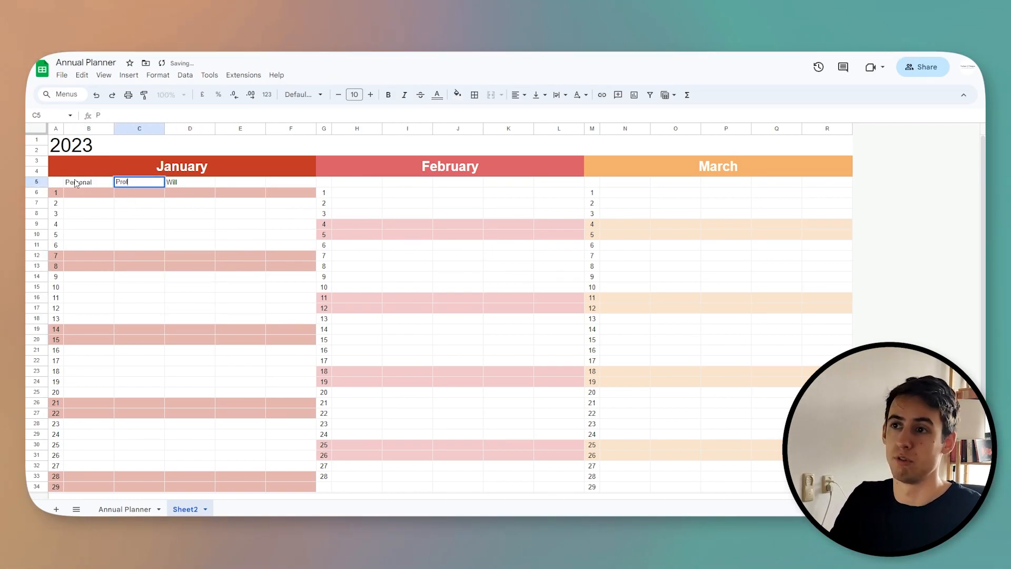
type("essional")
key("Tab")
key("Delete")
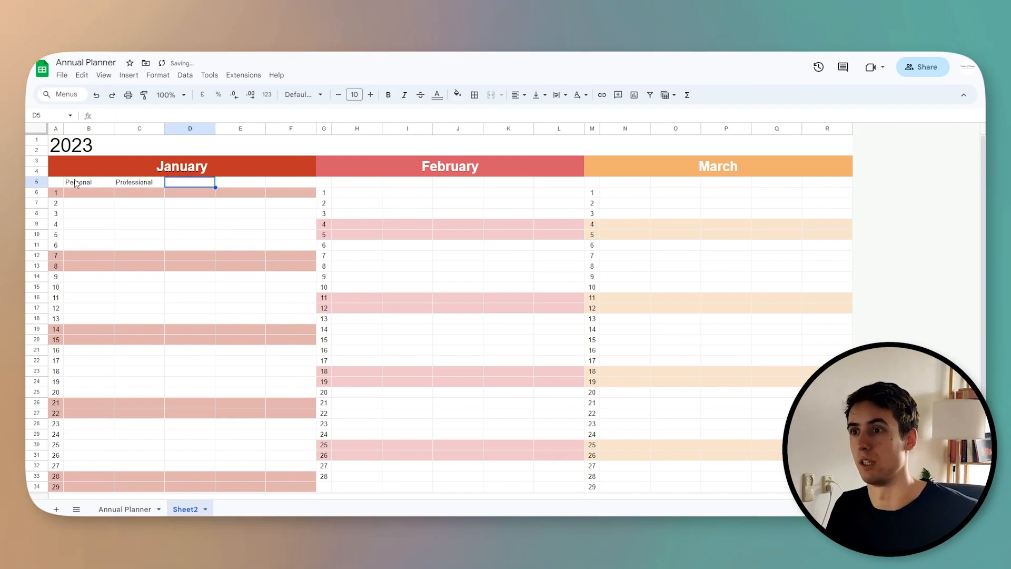
type("As")
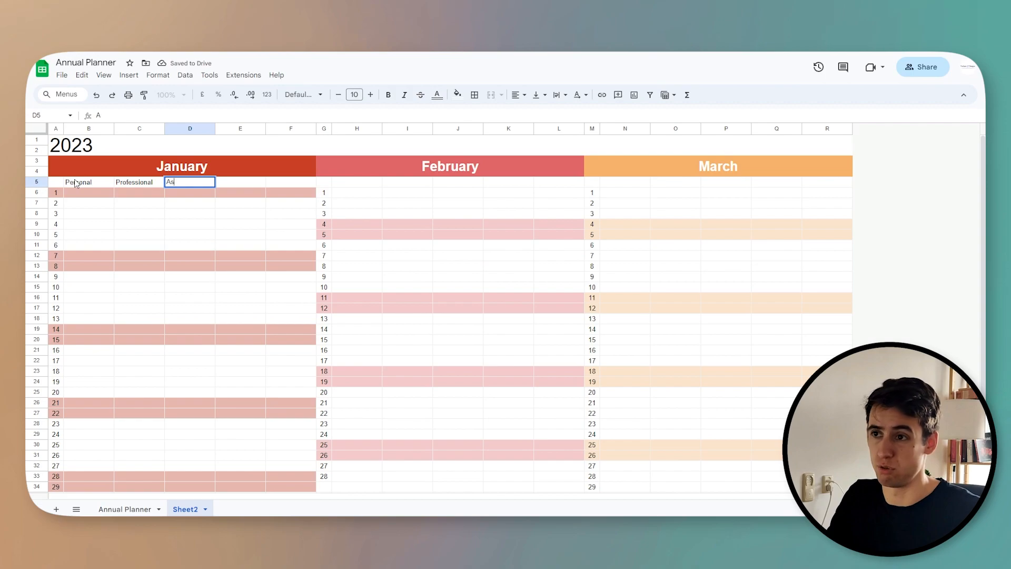
type("sociation")
key("Return")
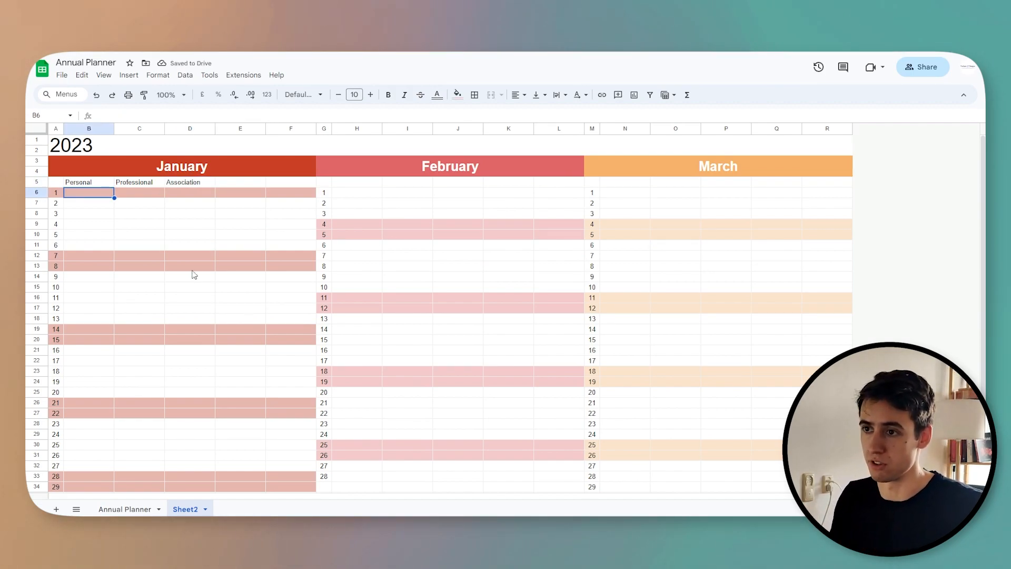
left_click(94, 185)
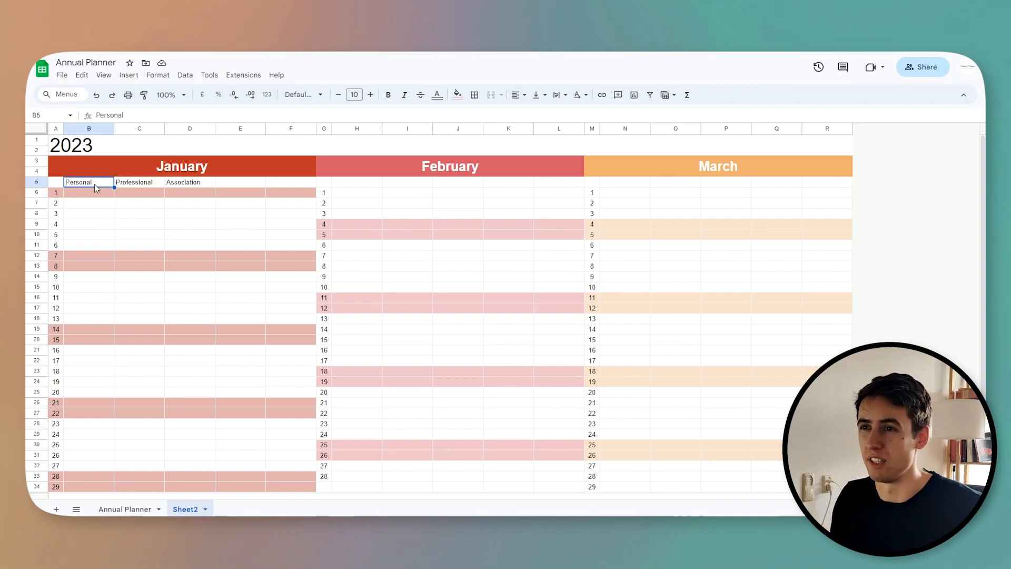
left_click(142, 186)
left_click(174, 186)
left_click(136, 267)
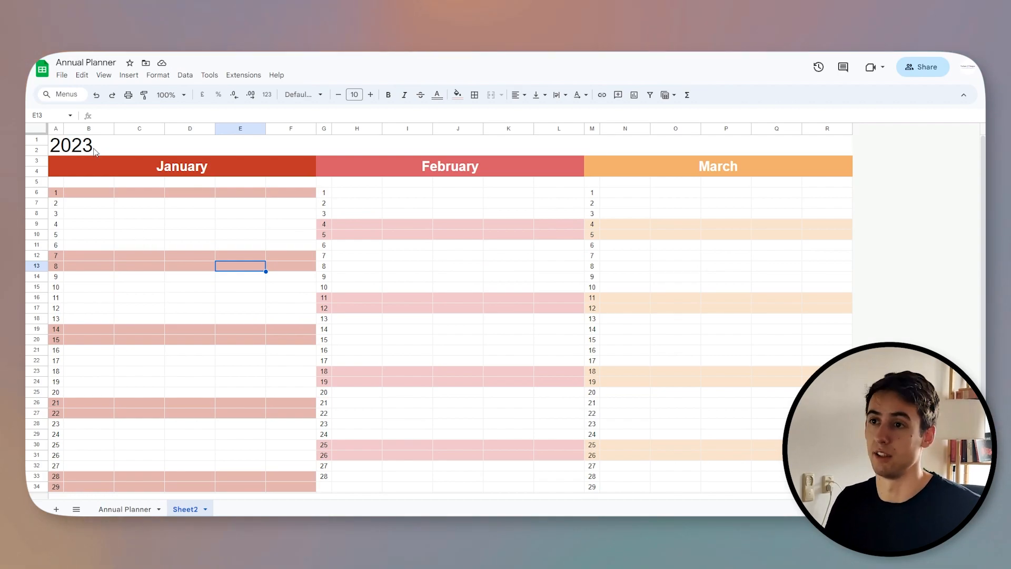
- Hide rows 1 and 2 containing the year title and unhide them again
left_click_drag(38, 145, 36, 140)
right_click(38, 147)
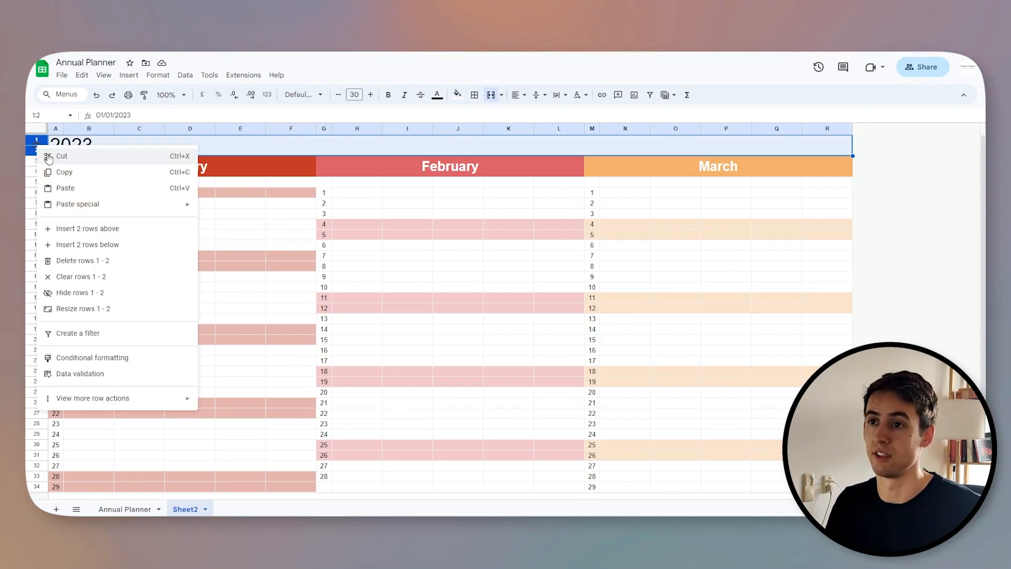
left_click(102, 292)
left_click(219, 279)
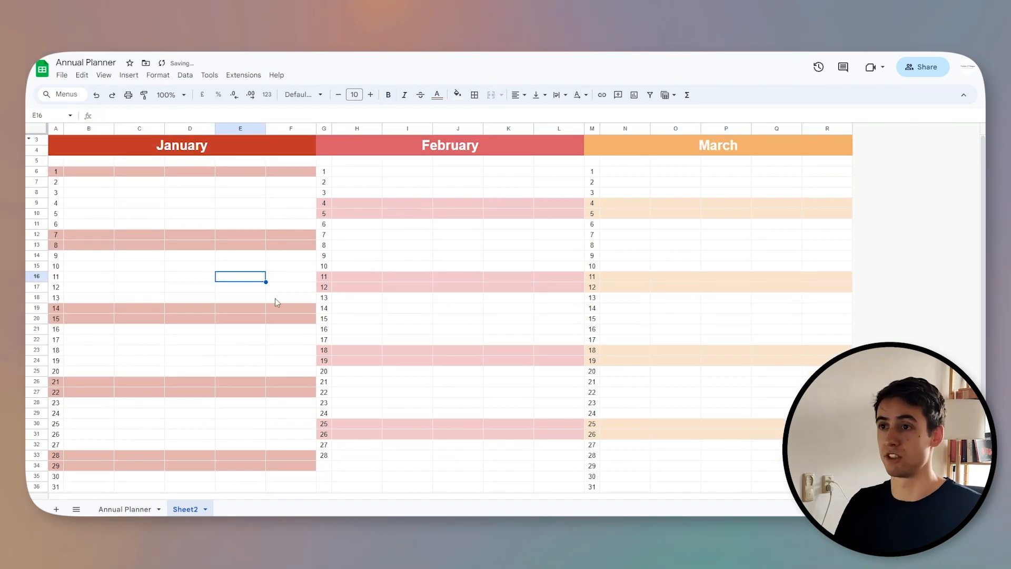
left_click(29, 139)
- Change the planner's start date in the merged year cell A1 to 01/01/2026
left_click(100, 146)
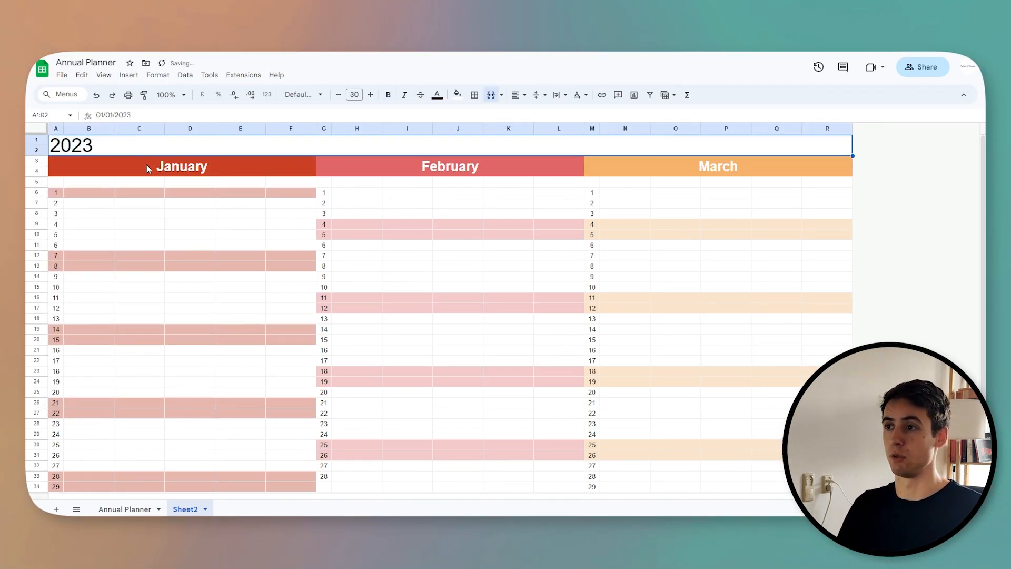
left_click(166, 116)
key("BackSpace")
type("6")
key("Return")
left_click(204, 285)
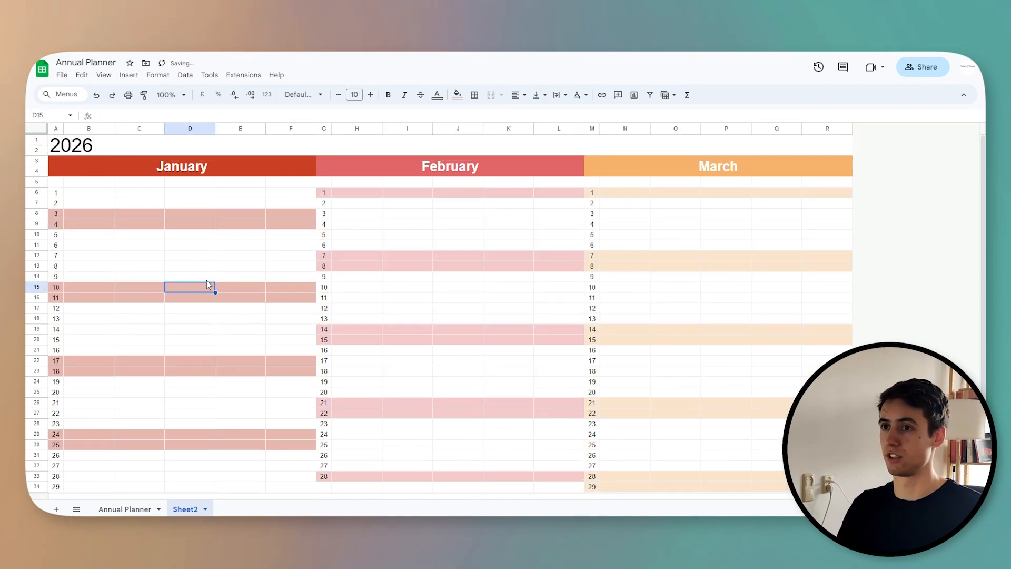
- Set the start date in the merged year cell A1 back to 01/01/2023
left_click(169, 145)
left_click(163, 113)
key("BackSpace")
type("3")
left_click(190, 234)
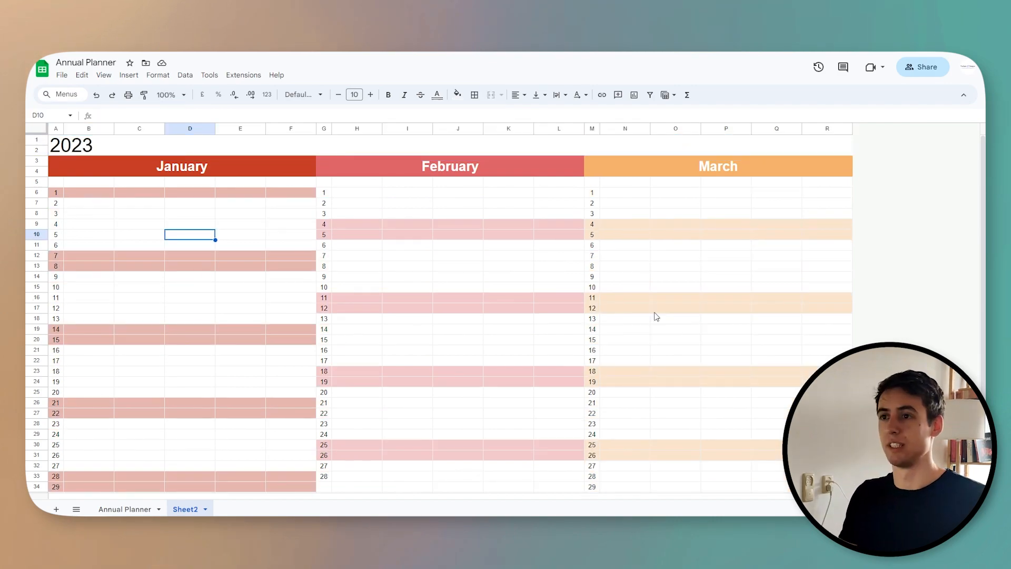